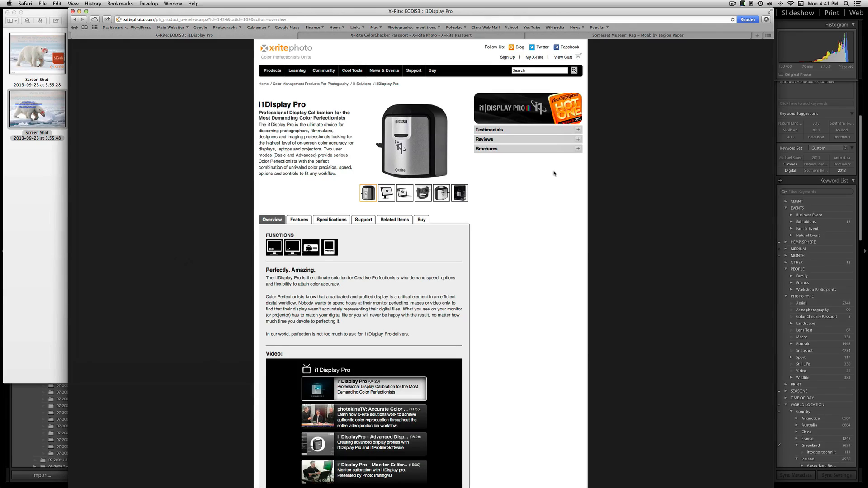
Step: Open SpectraView II to view the display's calibration settings, and bring up the X-Rite ColorChecker Passport page in the browser
{"action": "mouse_move", "coordinate": [2, 145]}
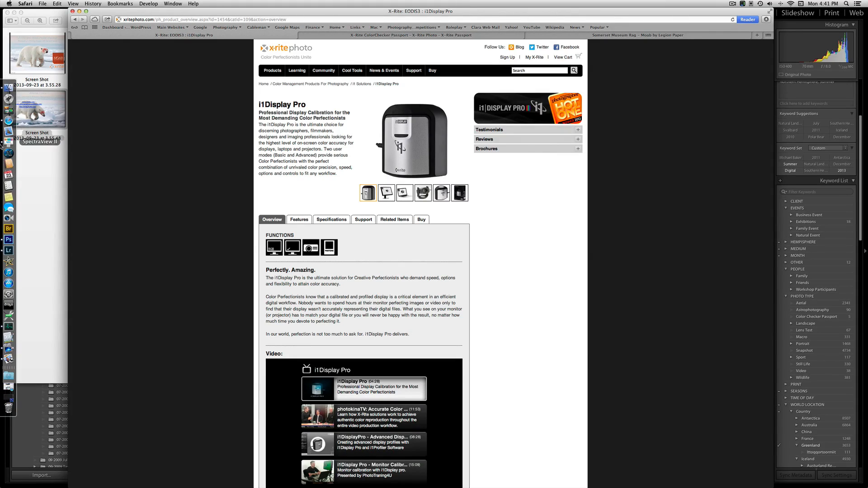
{"action": "left_click", "coordinate": [9, 143]}
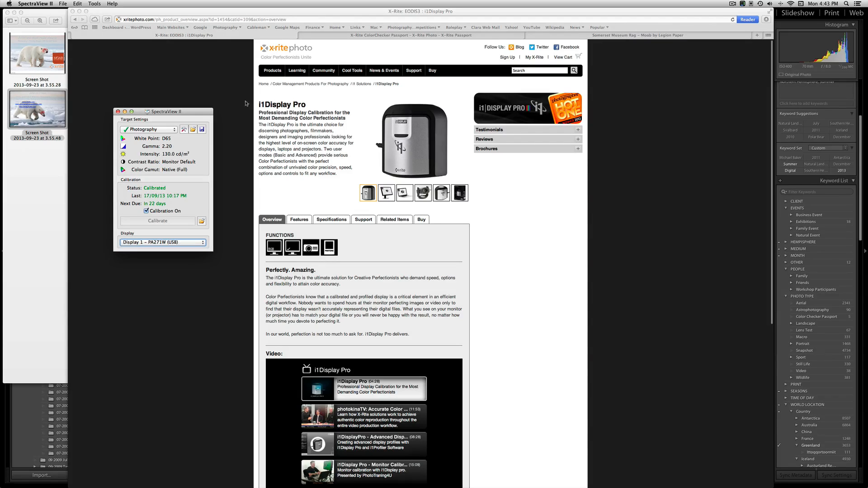
{"action": "left_click", "coordinate": [347, 35]}
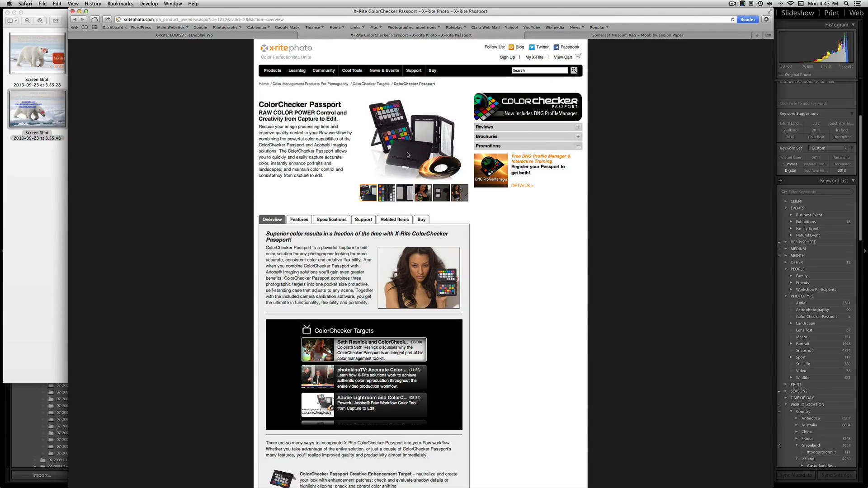
Step: Switch to Adobe Photoshop Lightroom 5 and open the ColorChecker target photo from the Quick Collection in Loupe view
{"action": "mouse_move", "coordinate": [866, 2]}
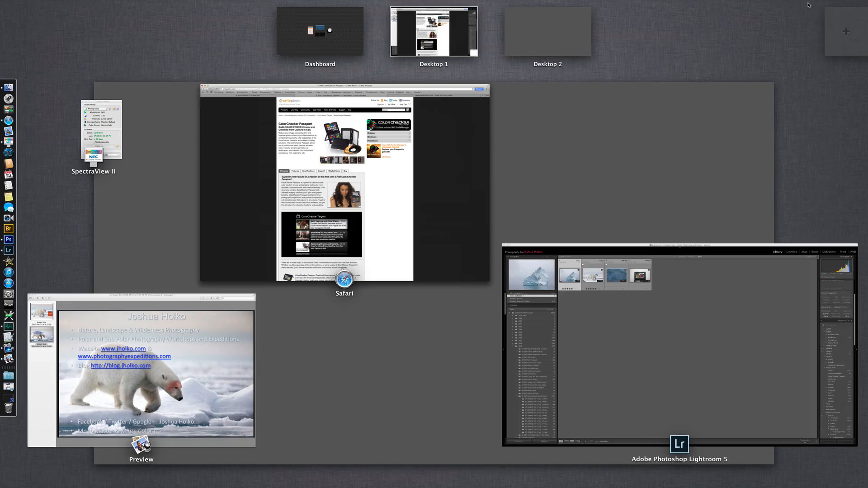
{"action": "left_click", "coordinate": [652, 314]}
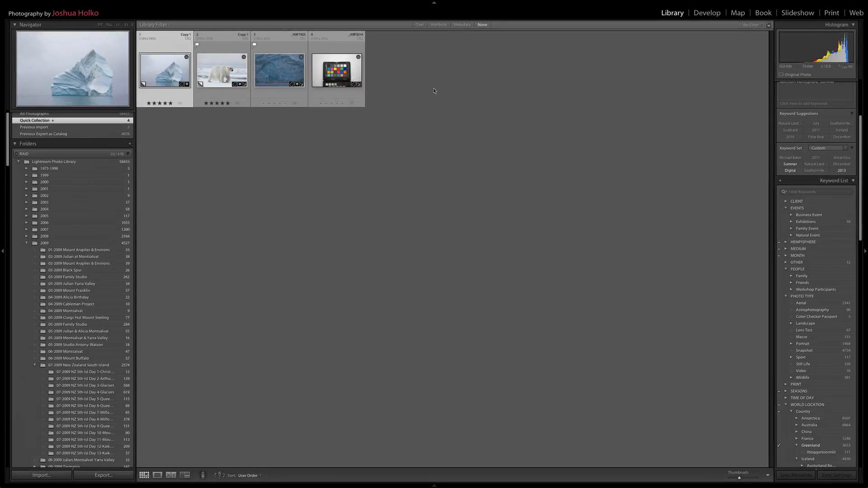
{"action": "left_click", "coordinate": [340, 68]}
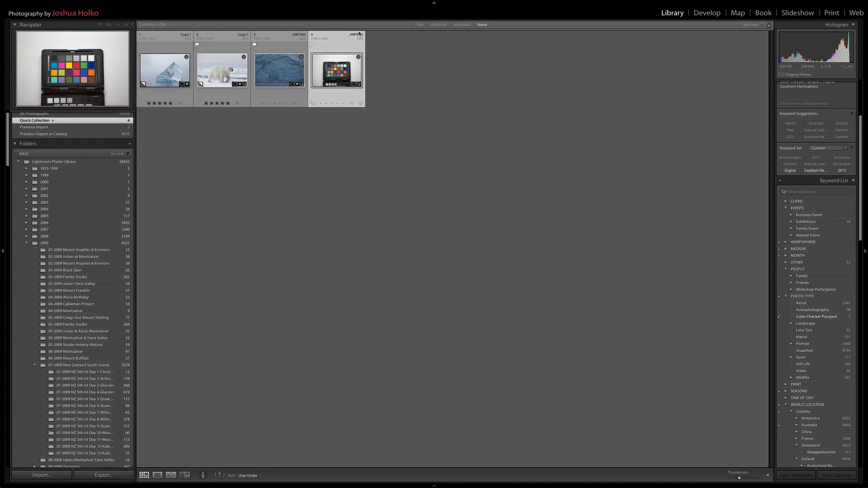
{"action": "double_click", "coordinate": [324, 66]}
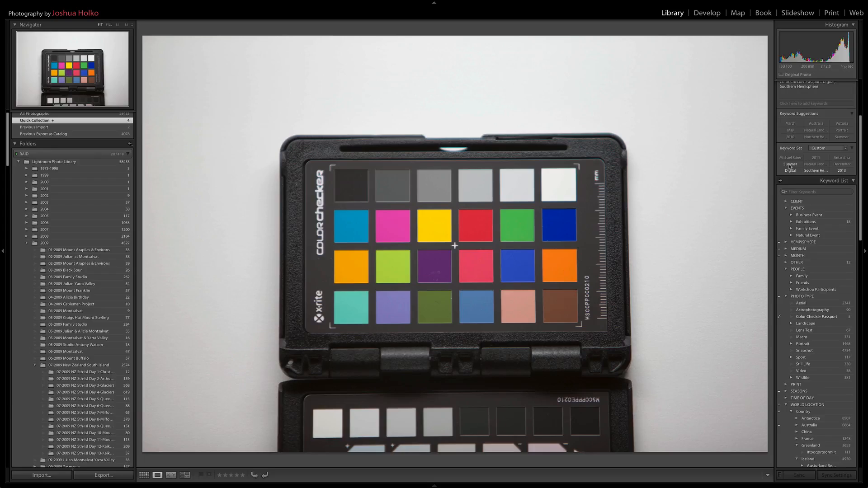
Step: In the Develop module, alternate the ColorChecker photo's camera calibration profile between Adobe Standard and Canon 1DX D5000 to compare colours, ending on Canon 1DX D5000
{"action": "key", "text": "d"}
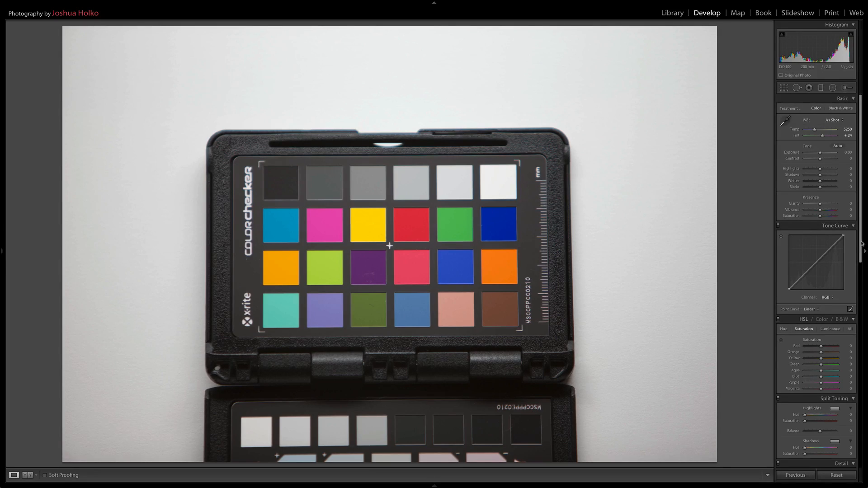
{"action": "left_click_drag", "start_coordinate": [861, 239], "coordinate": [867, 449]}
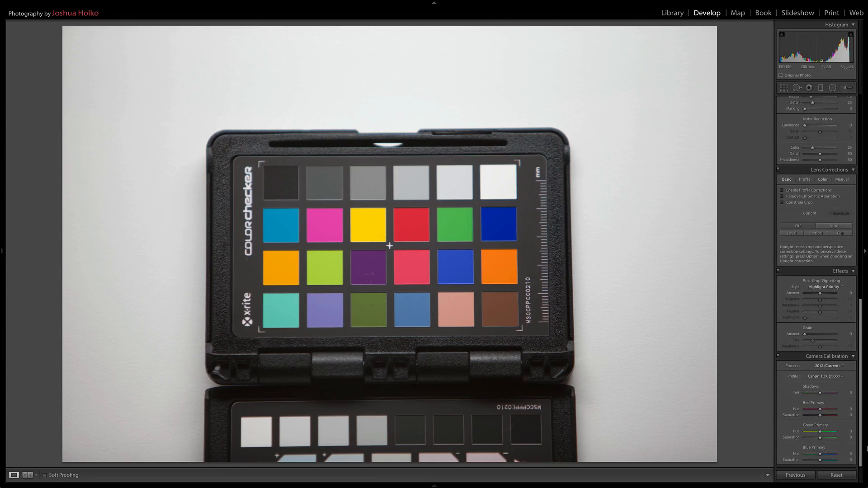
{"action": "left_click", "coordinate": [842, 377]}
{"action": "left_click", "coordinate": [836, 382]}
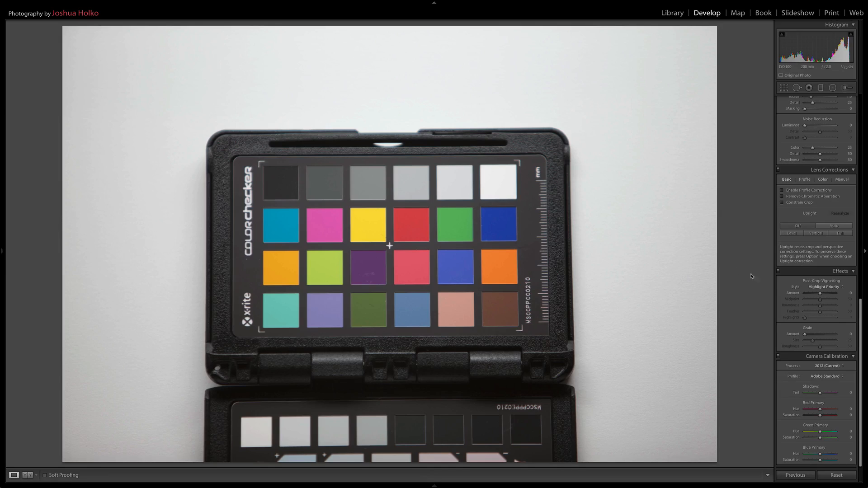
{"action": "left_click", "coordinate": [825, 377]}
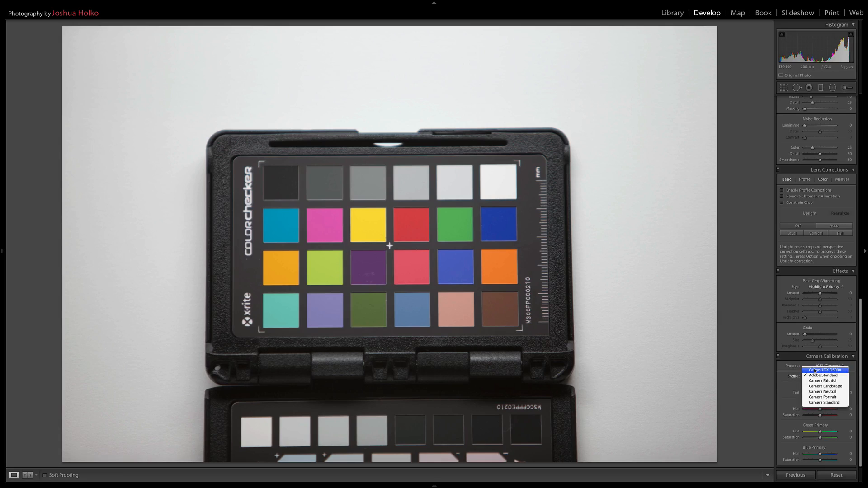
{"action": "left_click", "coordinate": [816, 370]}
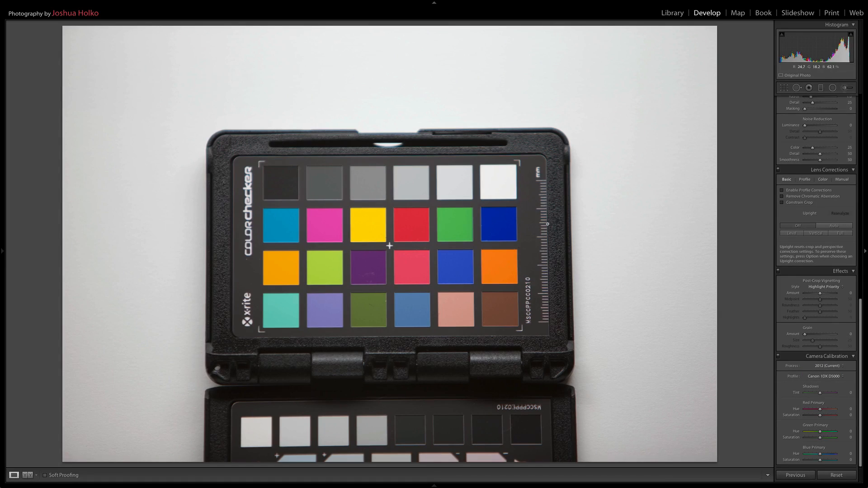
{"action": "left_click", "coordinate": [822, 376]}
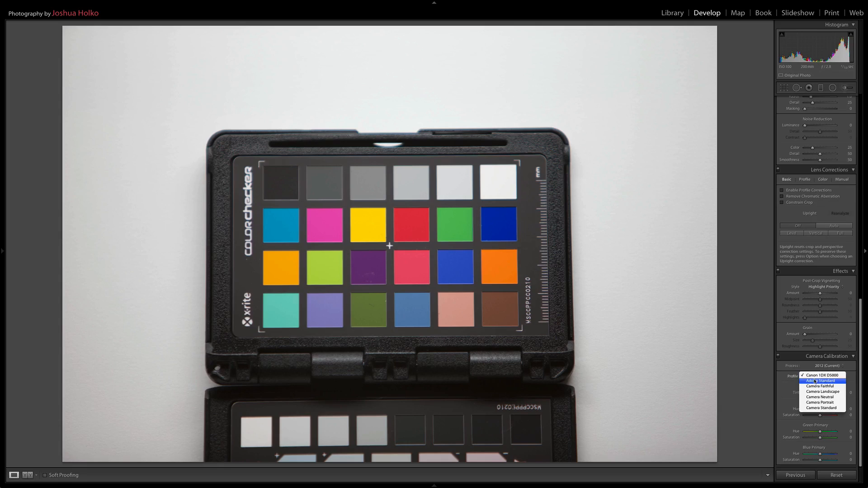
{"action": "left_click", "coordinate": [814, 382]}
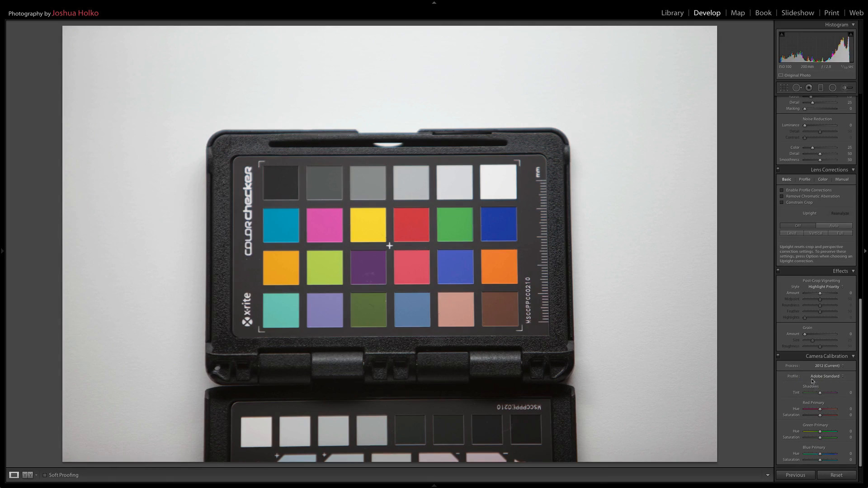
{"action": "left_click", "coordinate": [814, 378]}
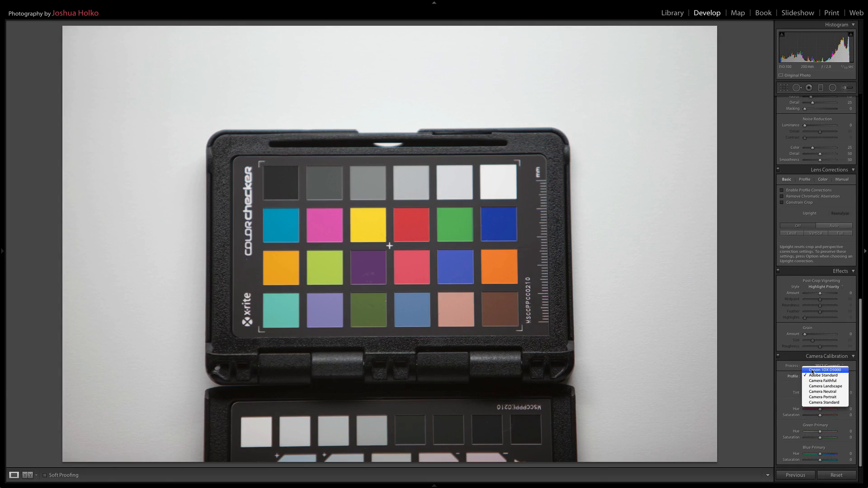
{"action": "left_click", "coordinate": [813, 370]}
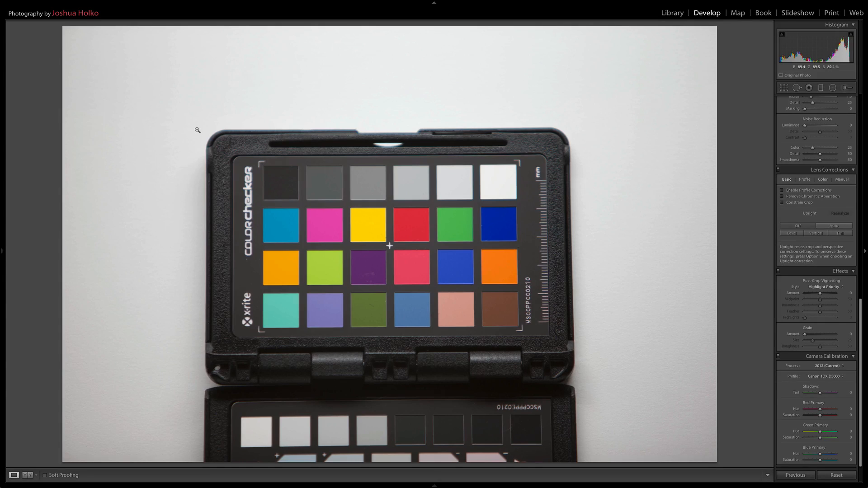
Step: Return to the Library grid and open the iceberg photo in Loupe view
{"action": "key", "text": "g"}
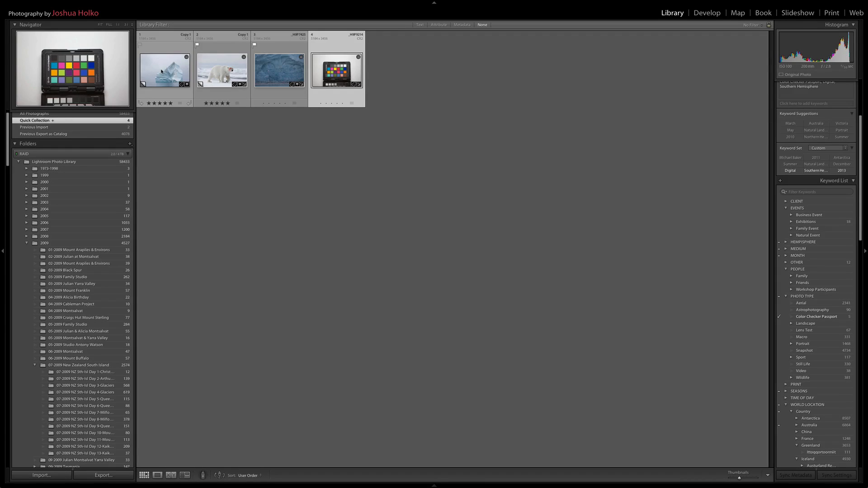
{"action": "left_click", "coordinate": [165, 70]}
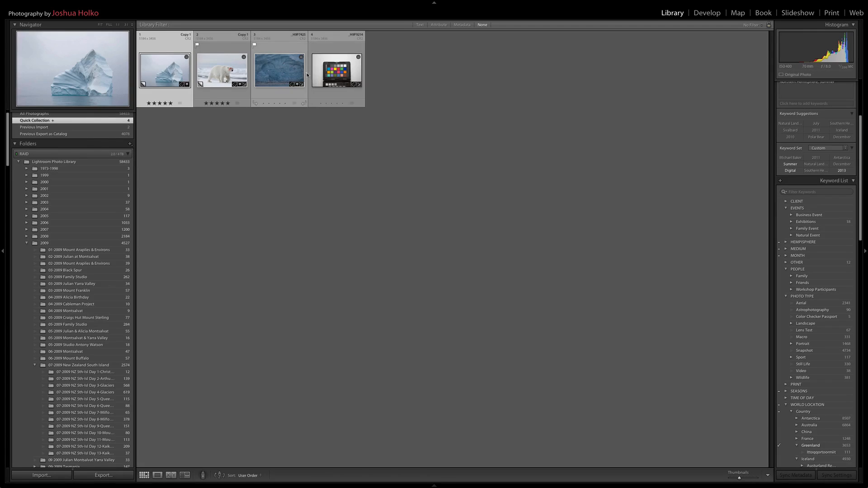
{"action": "key", "text": "e"}
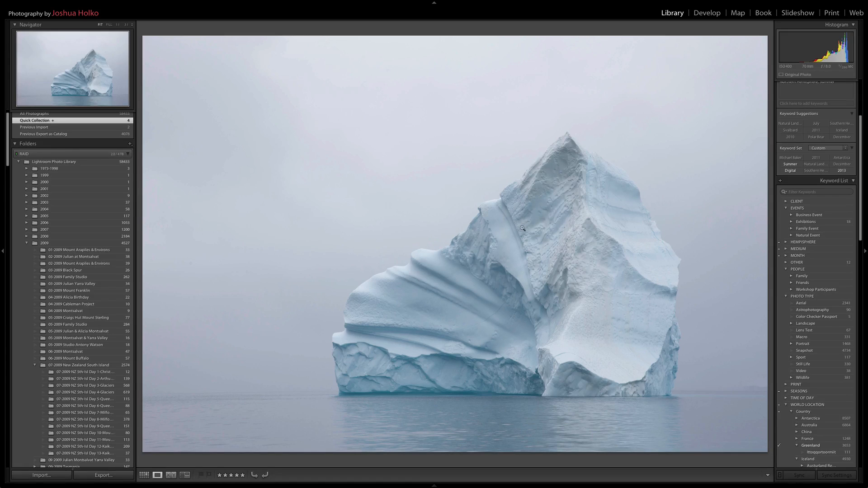
Step: In the Develop module, set the iceberg photo's camera calibration profile to Canon 1DX D5000
{"action": "left_click", "coordinate": [707, 13]}
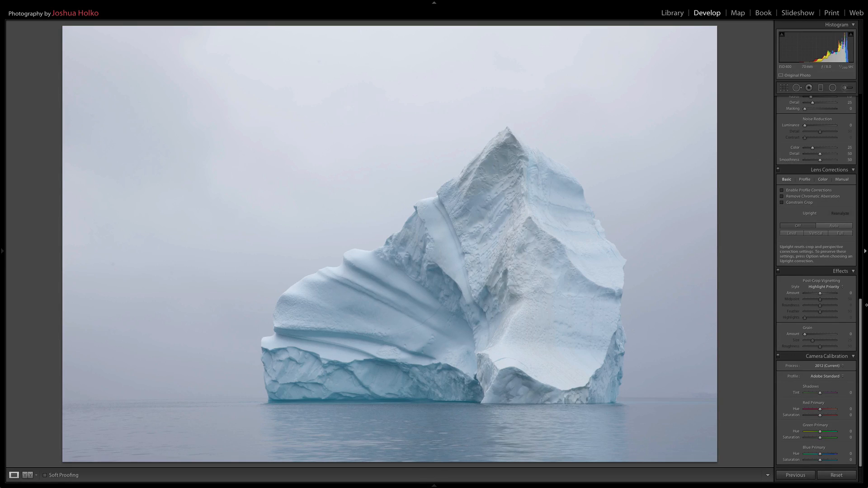
{"action": "left_click_drag", "start_coordinate": [866, 305], "coordinate": [866, 97]}
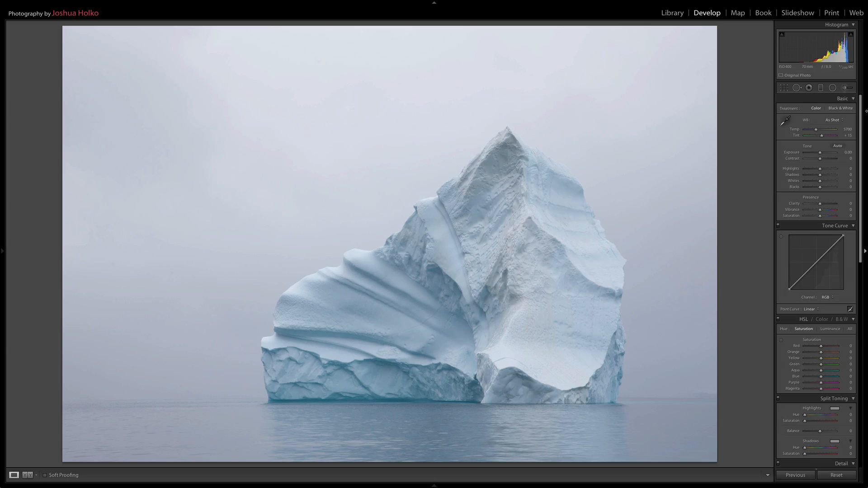
{"action": "left_click_drag", "start_coordinate": [864, 198], "coordinate": [863, 406]}
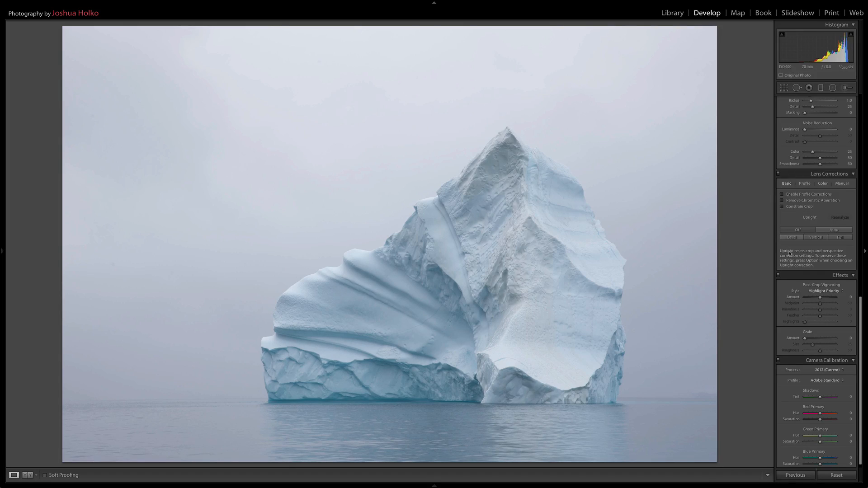
{"action": "left_click", "coordinate": [820, 382]}
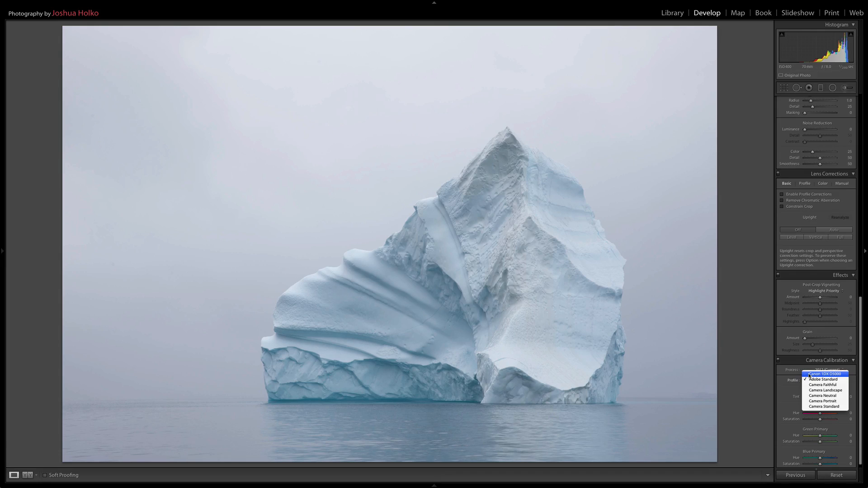
{"action": "left_click", "coordinate": [810, 374]}
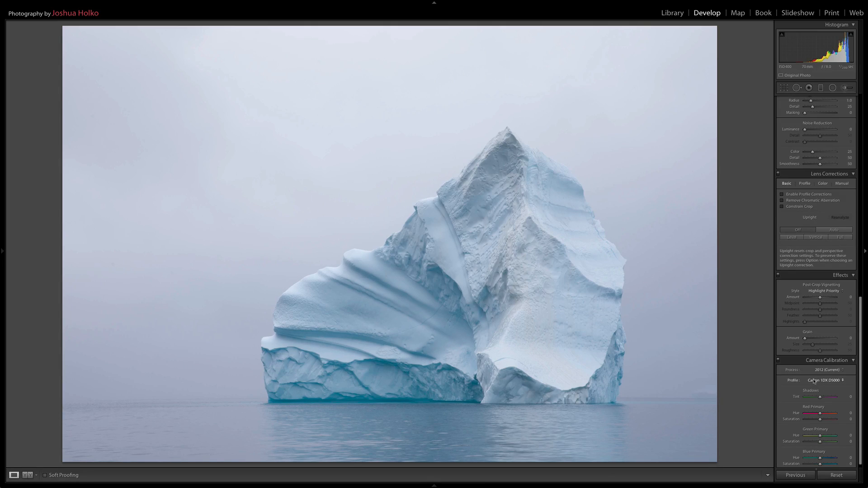
Step: Compare the iceberg photo under the Adobe Standard profile, finishing with Canon 1DX D5000 selected again
{"action": "left_click", "coordinate": [817, 380]}
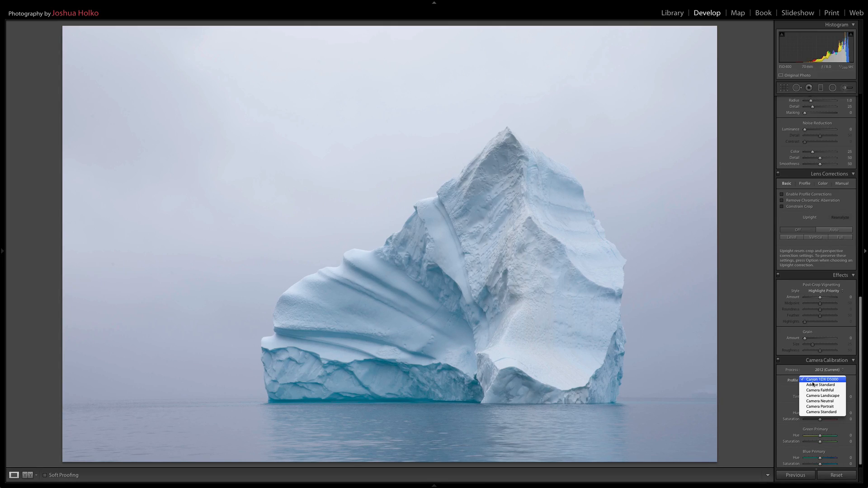
{"action": "left_click", "coordinate": [811, 386]}
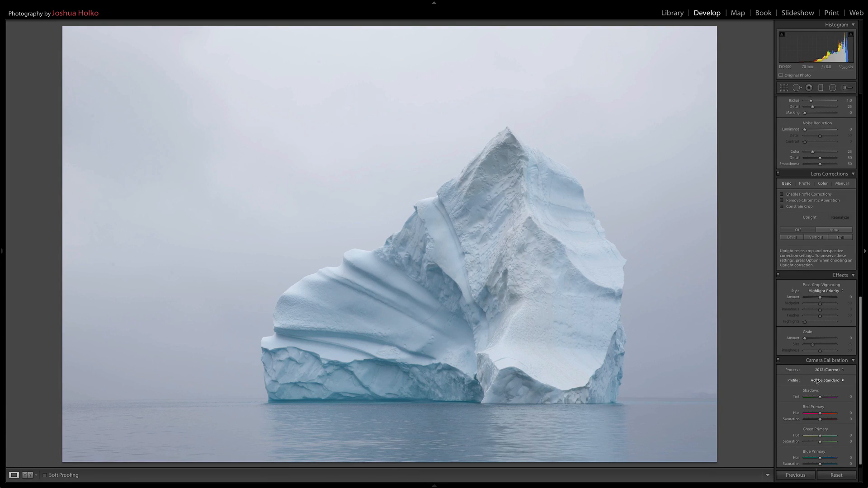
{"action": "left_click", "coordinate": [817, 381]}
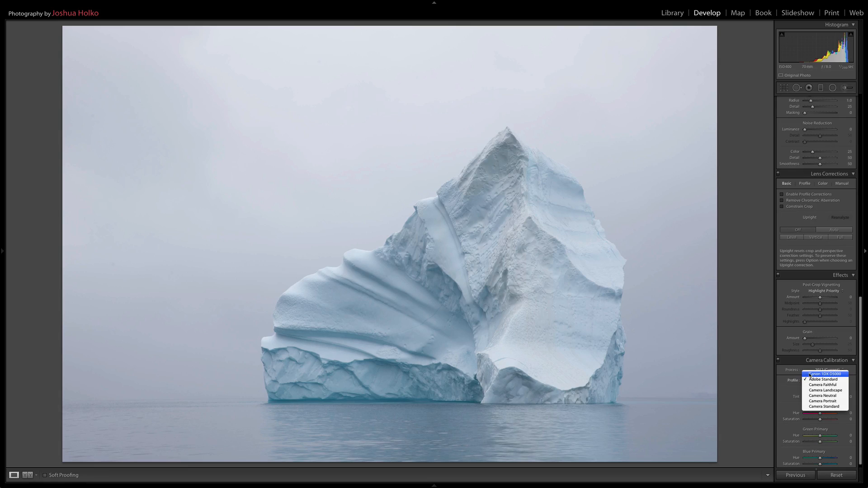
{"action": "left_click", "coordinate": [810, 374]}
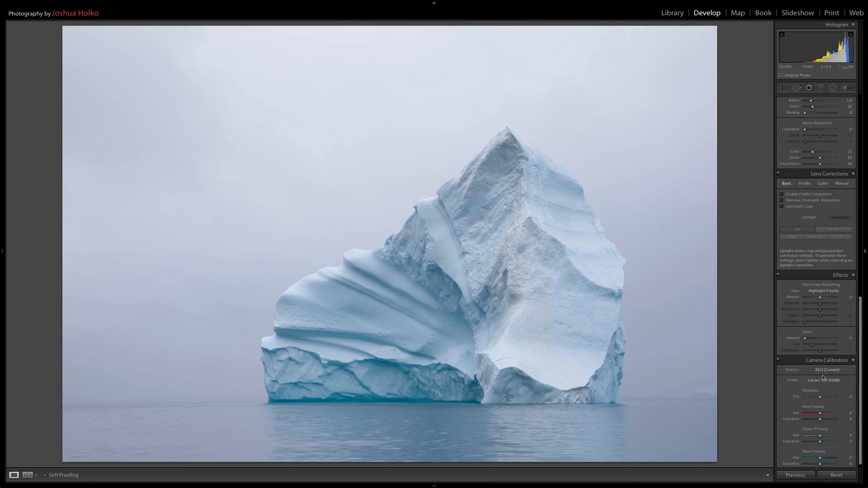
Step: Apply Auto tone to the iceberg photo and set Blacks to -39 using the shadow clipping preview
{"action": "left_click_drag", "start_coordinate": [862, 352], "coordinate": [864, 115]}
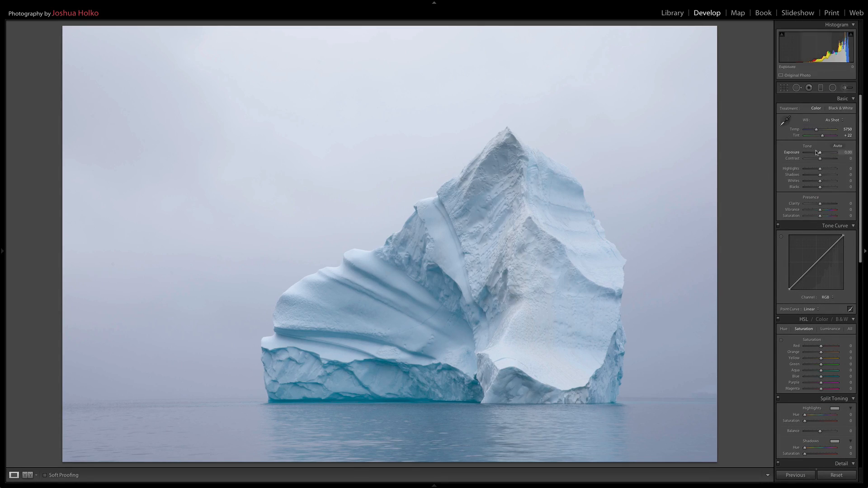
{"action": "left_click", "coordinate": [838, 146]}
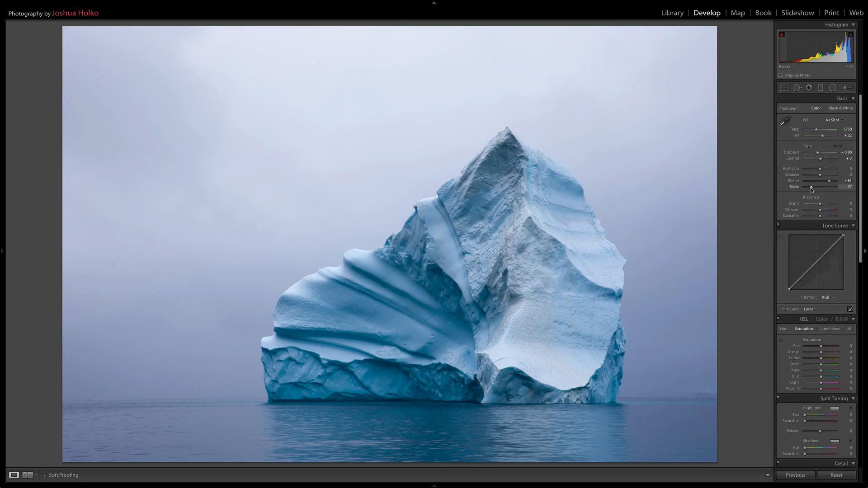
{"action": "key", "text": "alt"}
{"action": "left_click", "coordinate": [812, 188], "text": "alt"}
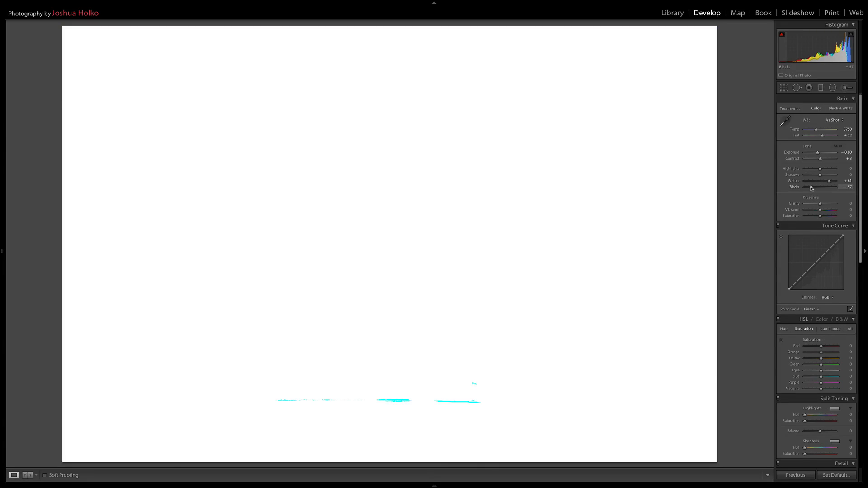
{"action": "left_click_drag", "start_coordinate": [811, 188], "coordinate": [816, 191]}
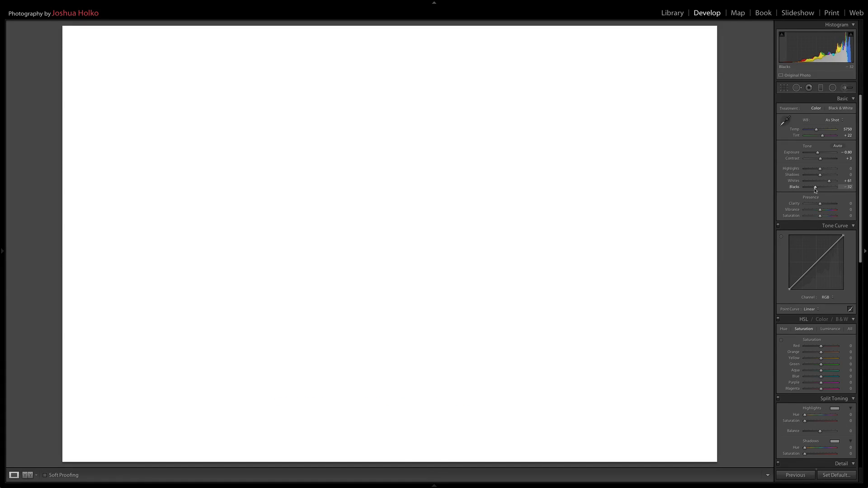
{"action": "left_click_drag", "start_coordinate": [815, 191], "coordinate": [815, 191]}
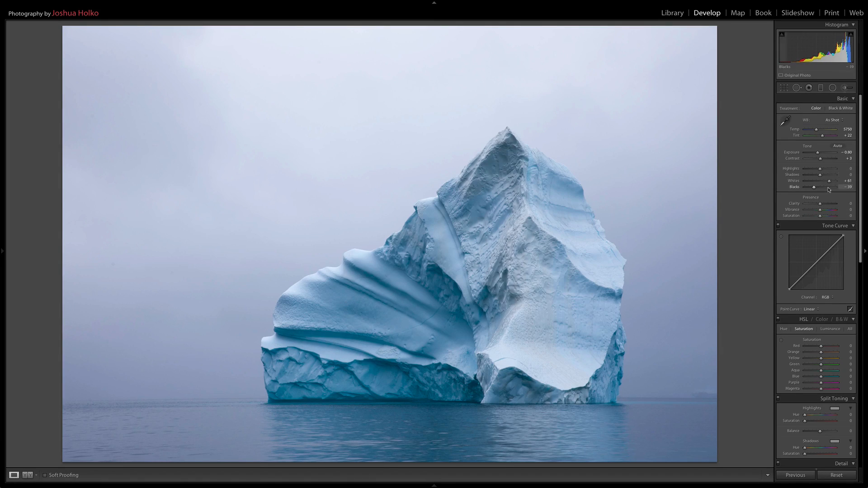
Step: Set Whites to +66 using the highlight clipping preview and check the iceberg's bright areas up close
{"action": "key", "text": "alt"}
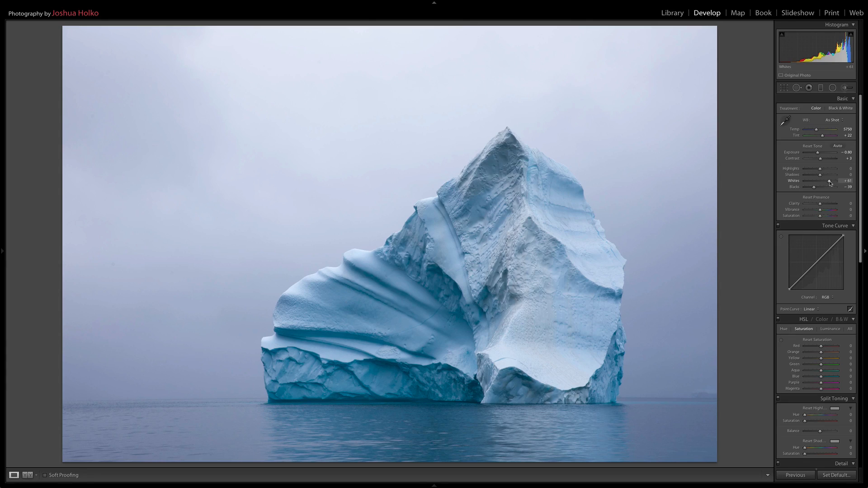
{"action": "left_click_drag", "start_coordinate": [831, 183], "coordinate": [834, 184]}
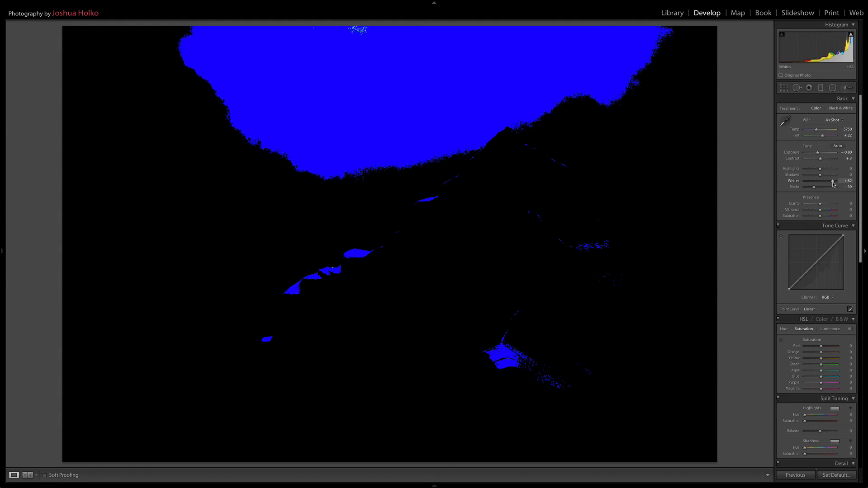
{"action": "left_click_drag", "start_coordinate": [833, 184], "coordinate": [831, 184]}
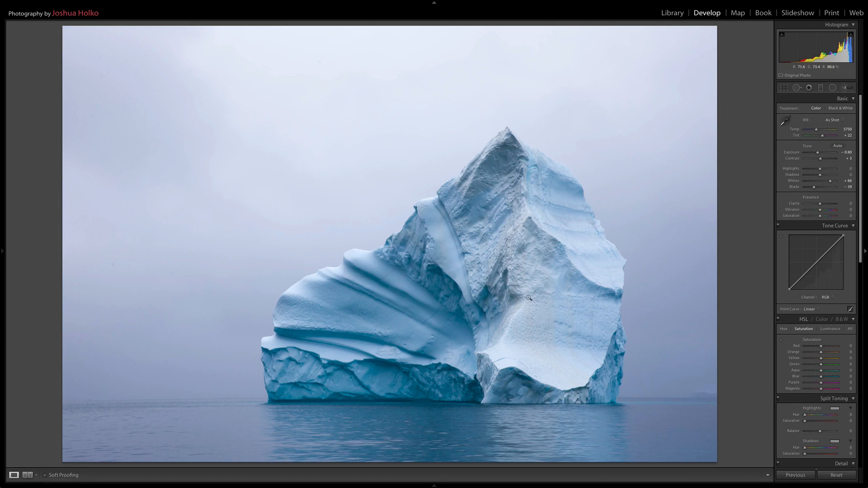
{"action": "left_click", "coordinate": [501, 348]}
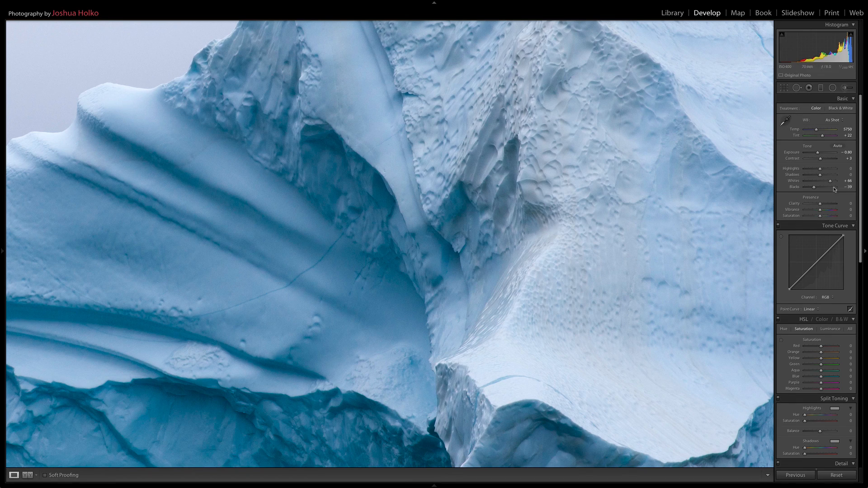
{"action": "left_click", "coordinate": [628, 250]}
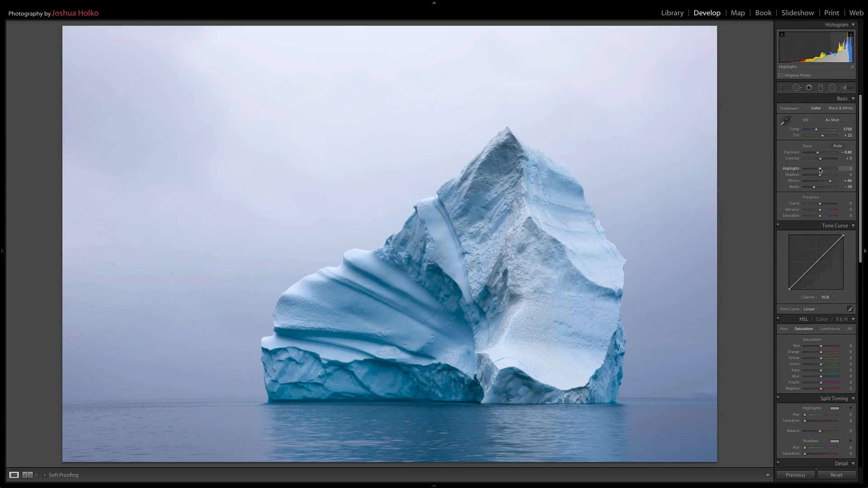
Step: Lower the iceberg photo's Highlights to -59
{"action": "left_click_drag", "start_coordinate": [820, 169], "coordinate": [815, 170]}
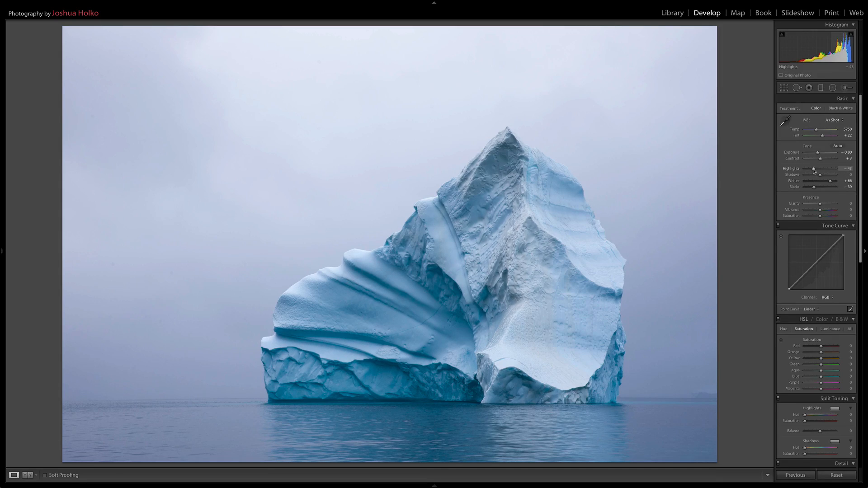
{"action": "left_click_drag", "start_coordinate": [814, 171], "coordinate": [812, 171]}
{"action": "left_click_drag", "start_coordinate": [812, 170], "coordinate": [811, 170]}
Step: Try neutralising the white balance from the iceberg's bright face and undo it
{"action": "left_click", "coordinate": [786, 121]}
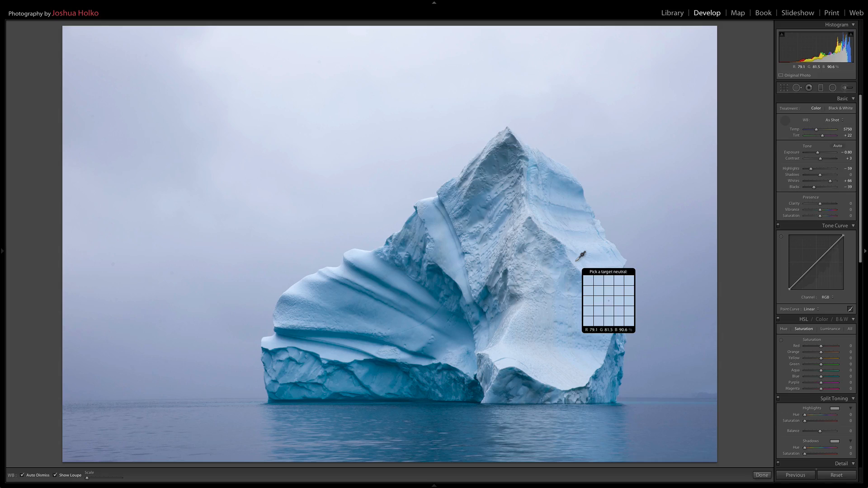
{"action": "left_click", "coordinate": [577, 260]}
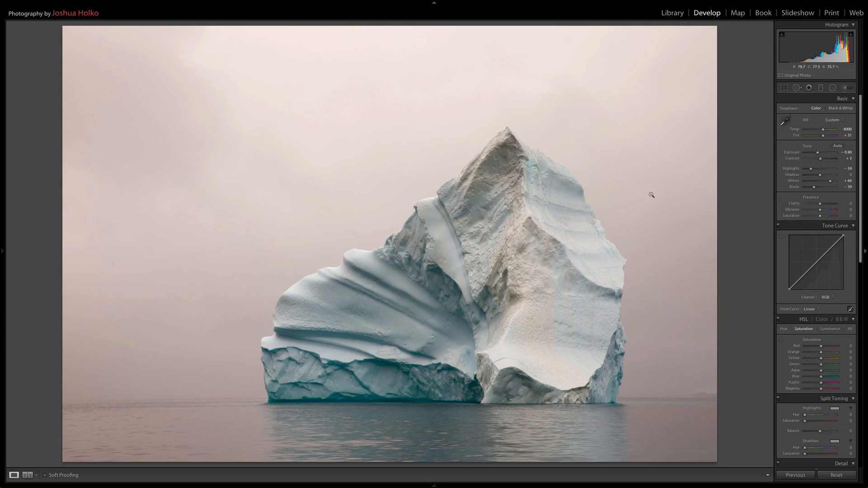
{"action": "key", "text": "ctrl+z"}
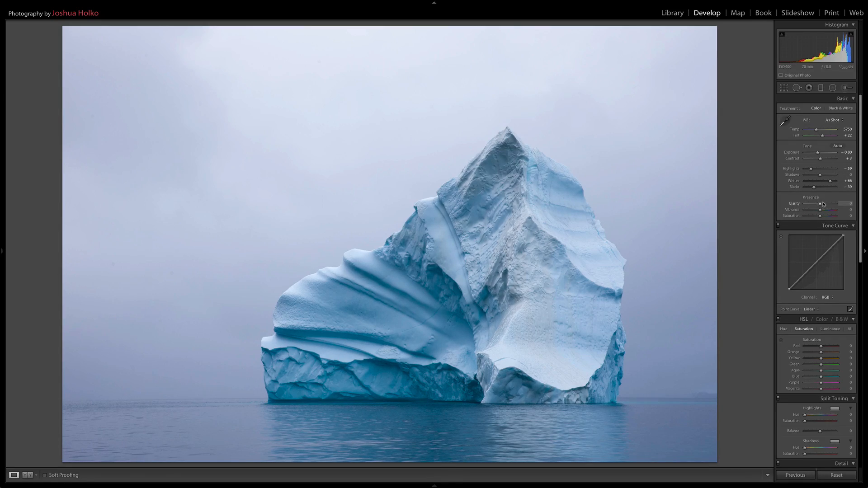
Step: Set Clarity to +12 and Vibrance to +12
{"action": "left_click", "coordinate": [845, 204]}
{"action": "key", "text": "Return"}
{"action": "left_click", "coordinate": [845, 210]}
{"action": "type", "text": "12"}
{"action": "key", "text": "Return"}
Step: Try an S-shaped RGB tone curve with a highlight point and a shadow point, and remove both points
{"action": "left_click_drag", "start_coordinate": [862, 215], "coordinate": [861, 240]}
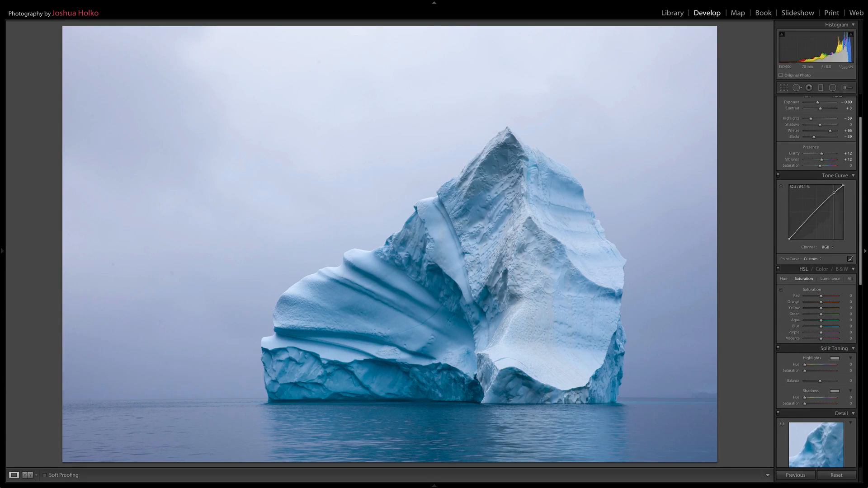
{"action": "left_click_drag", "start_coordinate": [836, 195], "coordinate": [834, 193]}
{"action": "left_click_drag", "start_coordinate": [805, 219], "coordinate": [808, 223]}
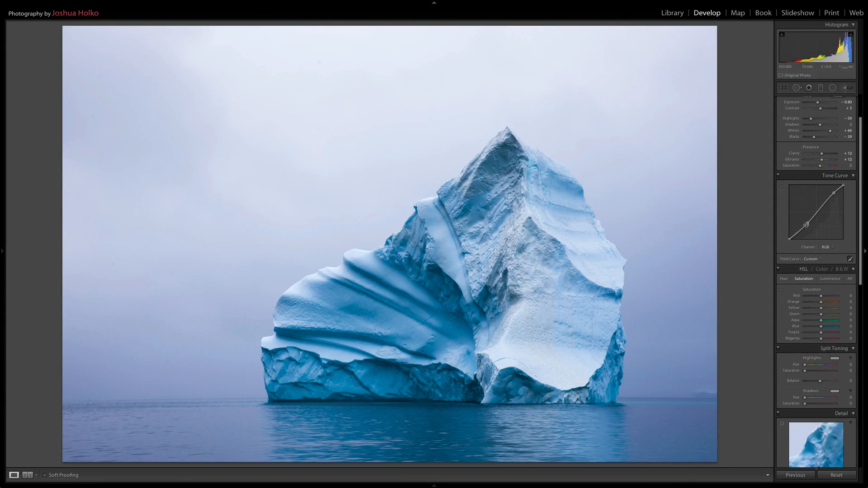
{"action": "double_click", "coordinate": [809, 223]}
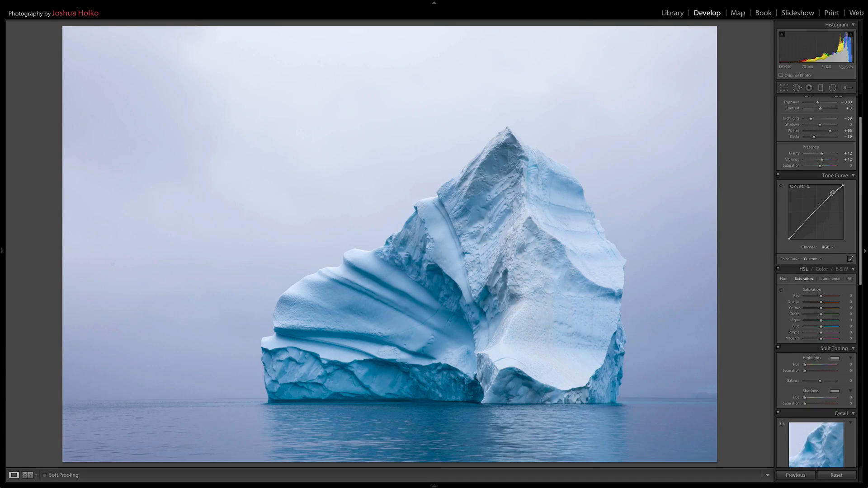
{"action": "double_click", "coordinate": [834, 193]}
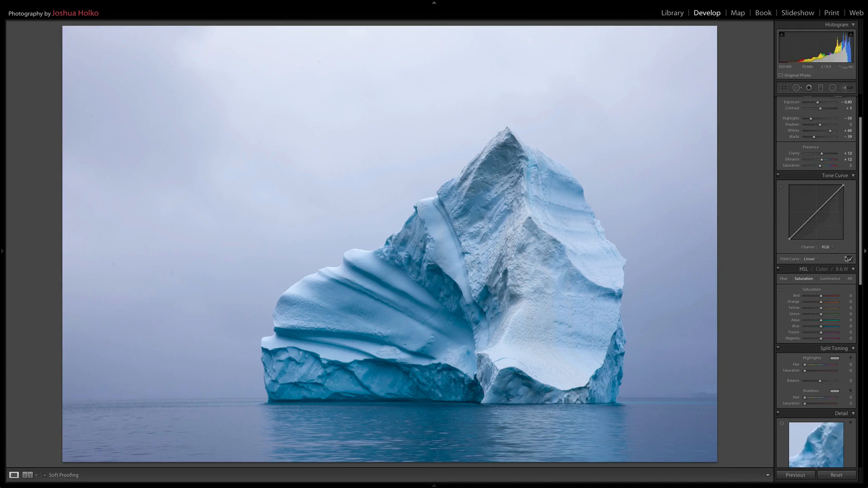
Step: Look at the HSL Luminance controls and briefly turn the targeted adjustment tool on and off
{"action": "scroll", "coordinate": [816, 211], "scroll_direction": "down", "scroll_amount": 3}
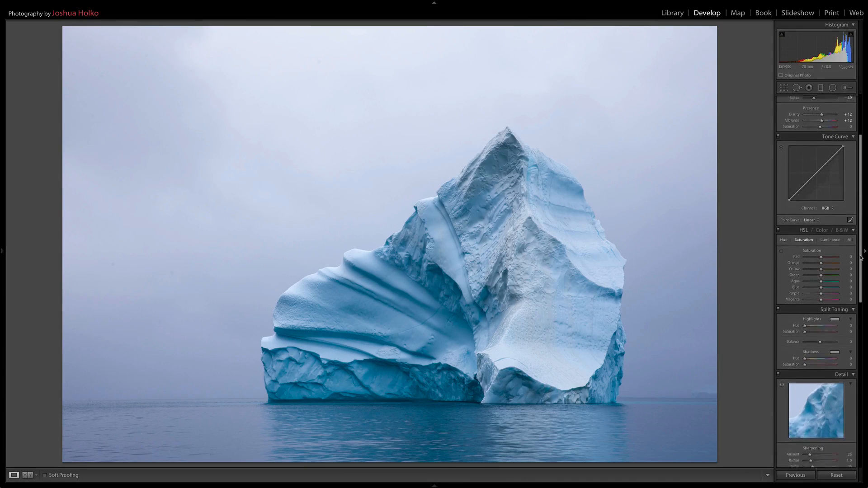
{"action": "left_click", "coordinate": [830, 219]}
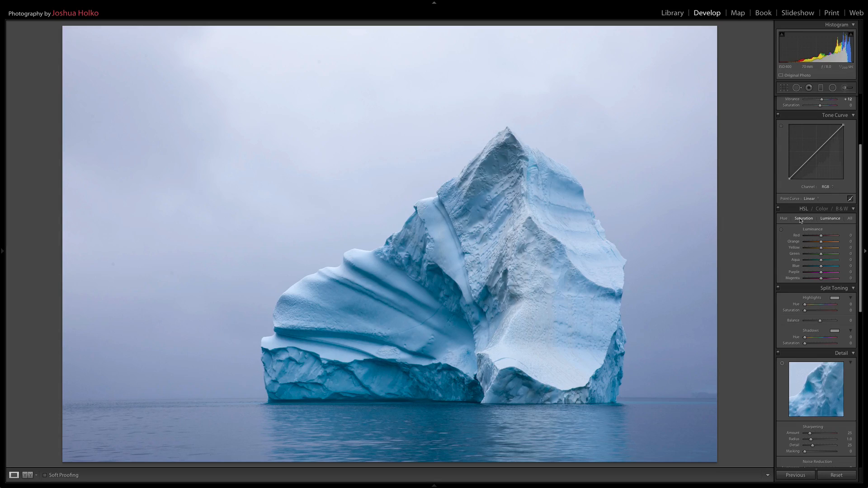
{"action": "left_click", "coordinate": [781, 231]}
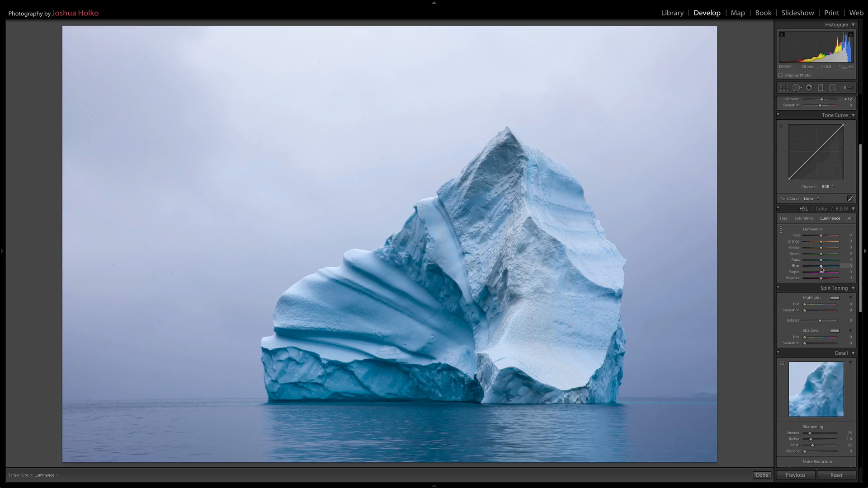
{"action": "left_click", "coordinate": [782, 231]}
Step: Crop the iceberg photo slightly from its bottom, left and top edges in lights-out view, cycling the crop overlay back to thirds
{"action": "left_click_drag", "start_coordinate": [861, 242], "coordinate": [863, 302]}
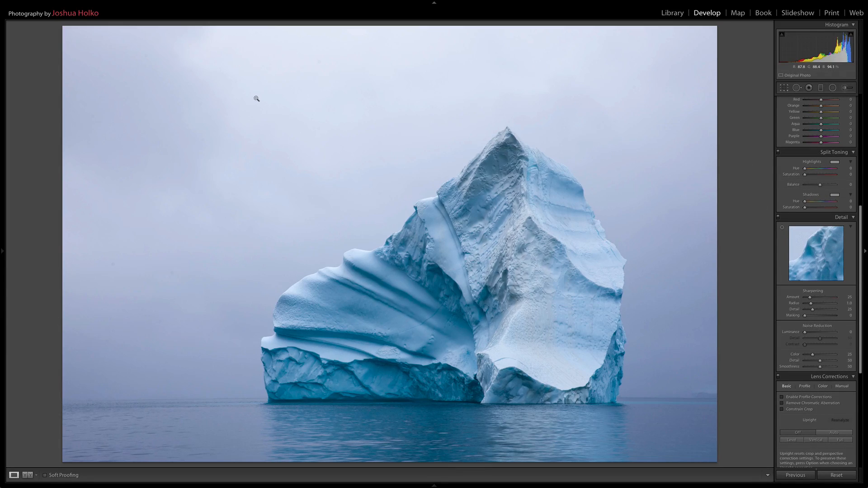
{"action": "key", "text": "r"}
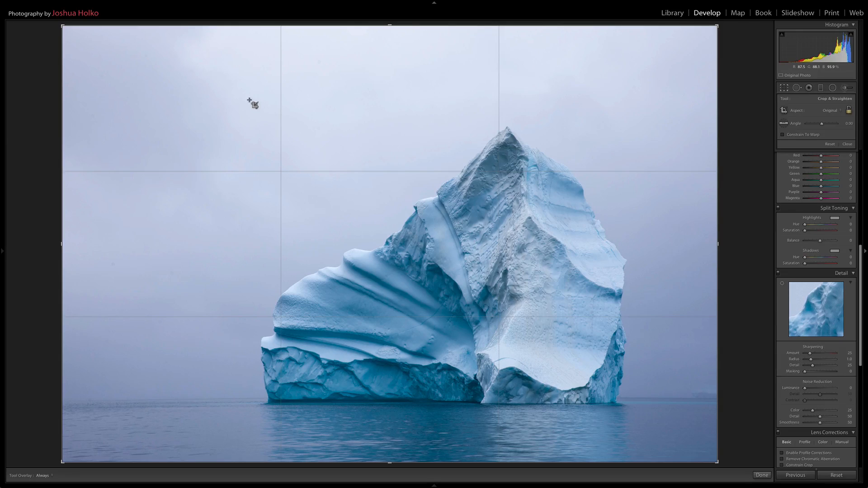
{"action": "key", "text": "l"}
{"action": "key", "text": "l"}
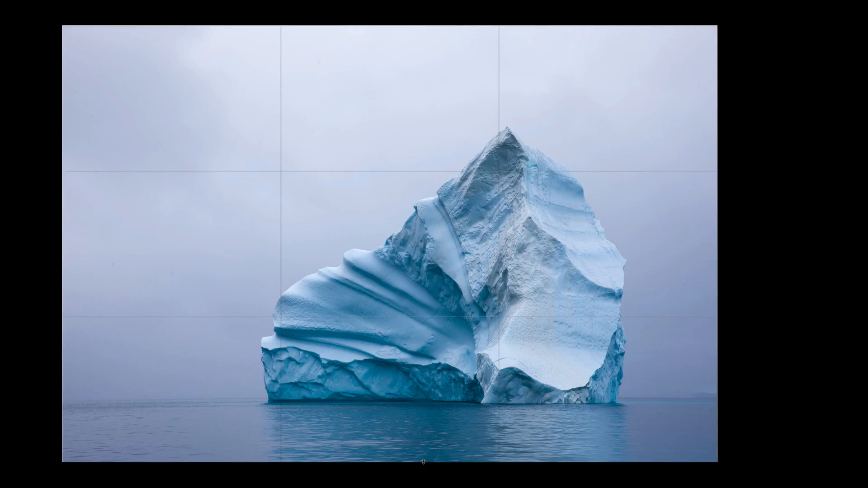
{"action": "left_click_drag", "start_coordinate": [424, 462], "coordinate": [423, 458]}
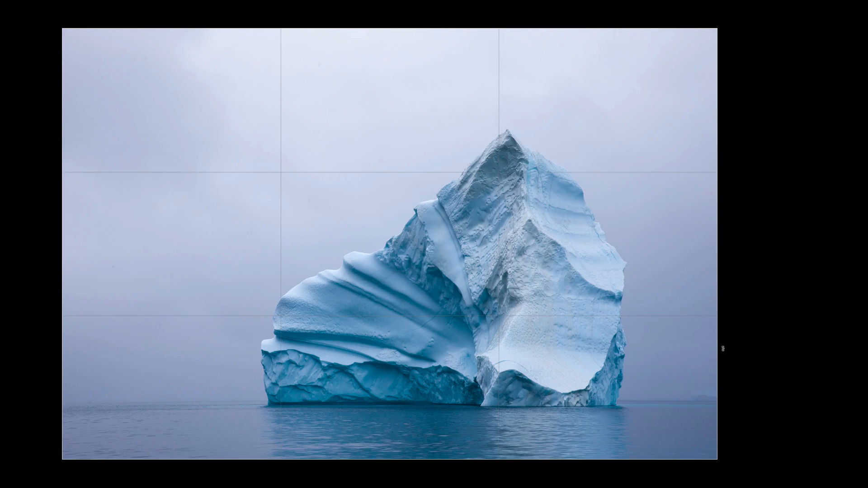
{"action": "key", "text": "o"}
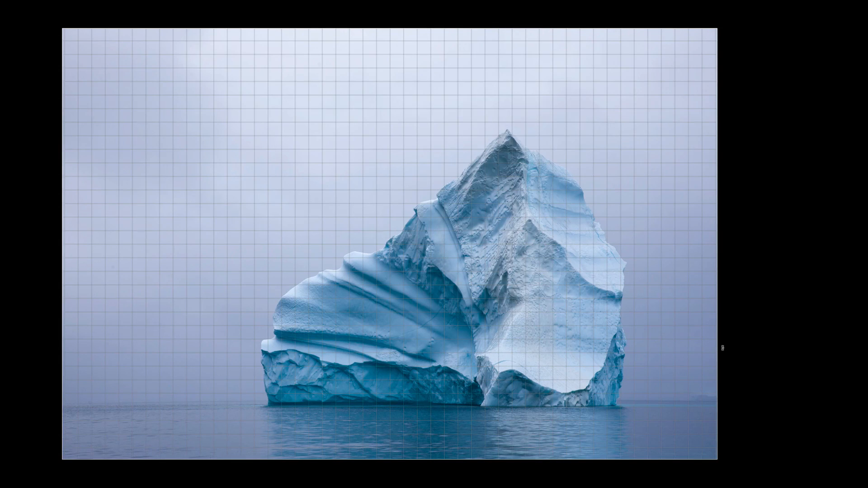
{"action": "key", "text": "o"}
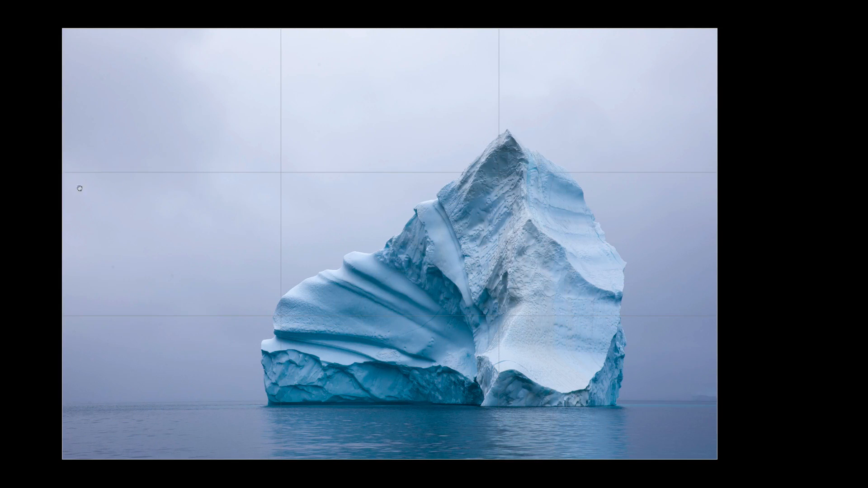
{"action": "left_click_drag", "start_coordinate": [61, 191], "coordinate": [78, 195]}
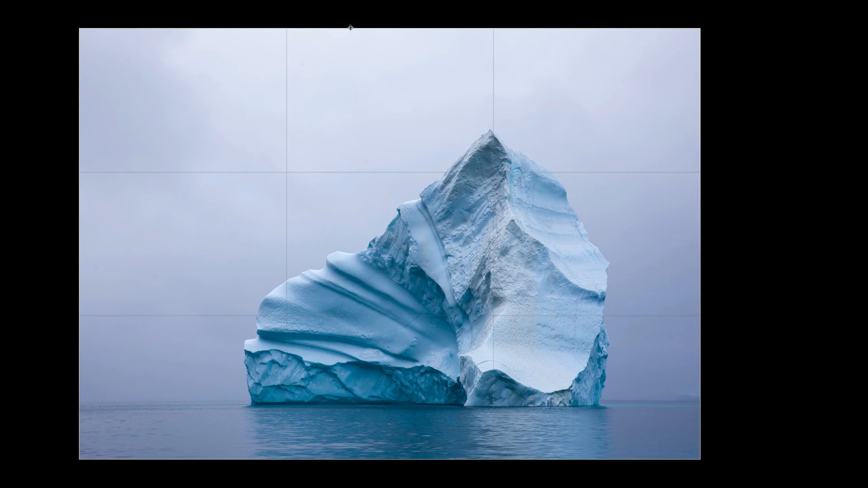
{"action": "left_click_drag", "start_coordinate": [349, 28], "coordinate": [349, 33]}
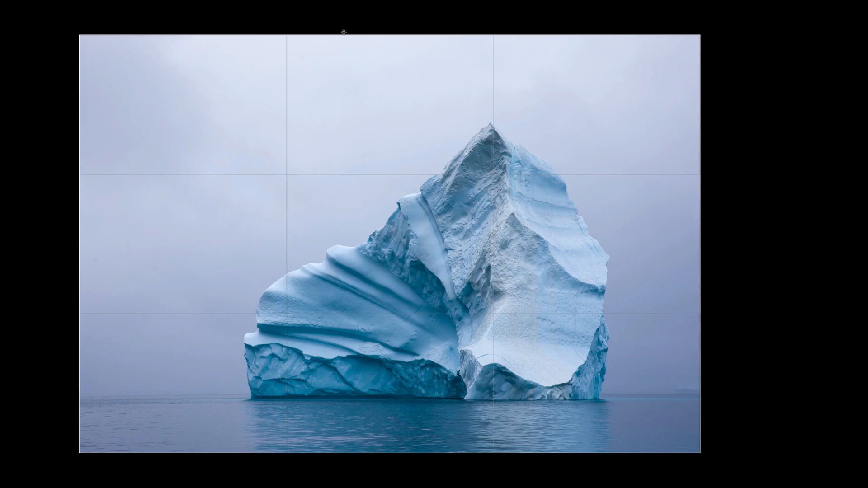
{"action": "key", "text": "Return"}
{"action": "key", "text": "l"}
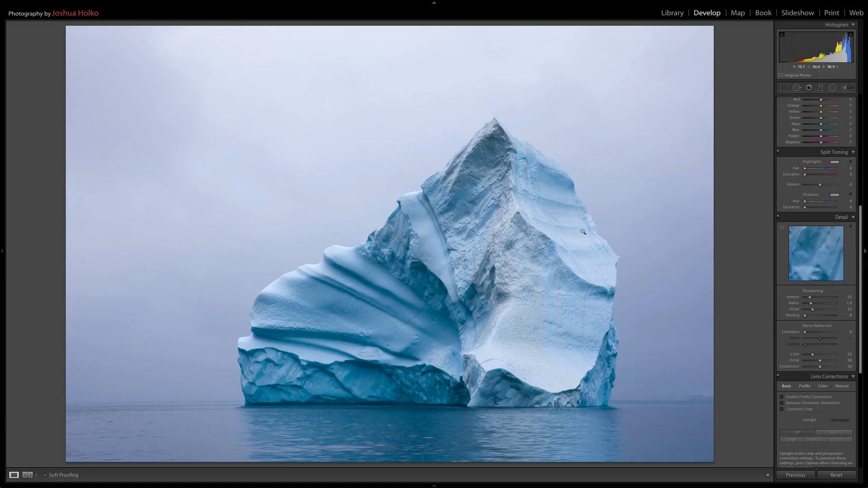
Step: Compare the iceberg's peak before and after side by side at close zoom, and set the sharpening Amount to 49
{"action": "left_click", "coordinate": [555, 247]}
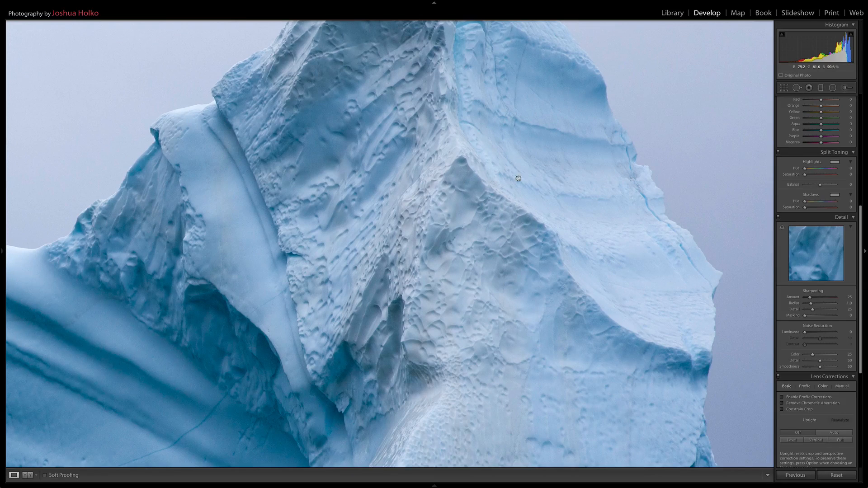
{"action": "left_click", "coordinate": [28, 476]}
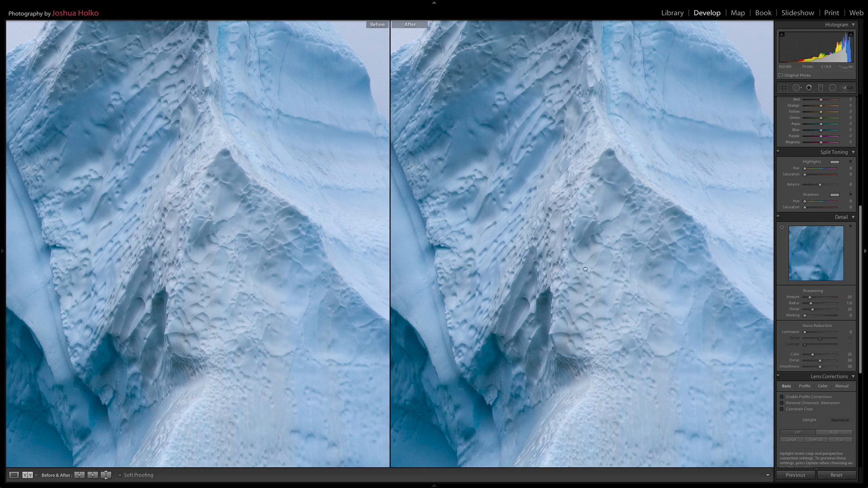
{"action": "left_click_drag", "start_coordinate": [662, 235], "coordinate": [593, 221]}
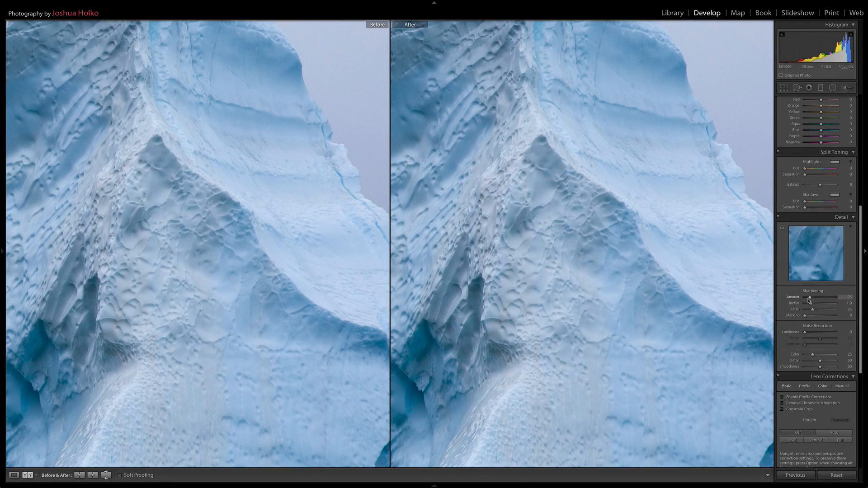
{"action": "key", "text": "alt"}
{"action": "left_click", "coordinate": [810, 299], "text": "alt"}
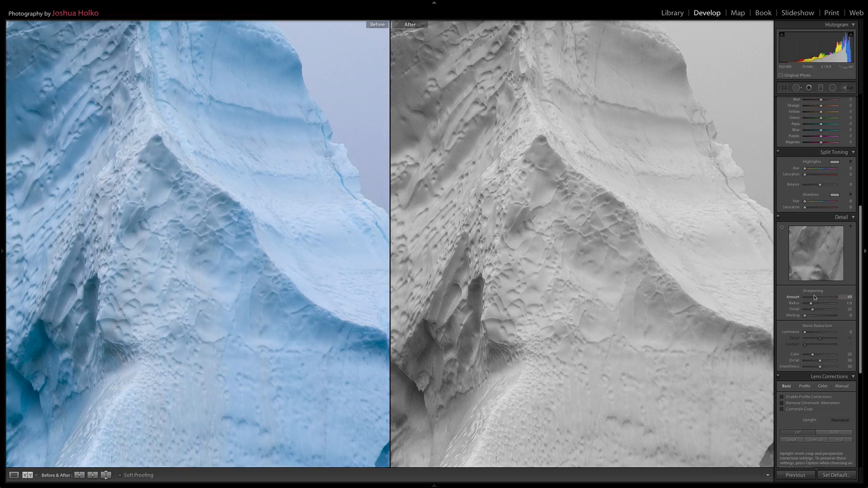
{"action": "left_click_drag", "start_coordinate": [815, 298], "coordinate": [814, 297]}
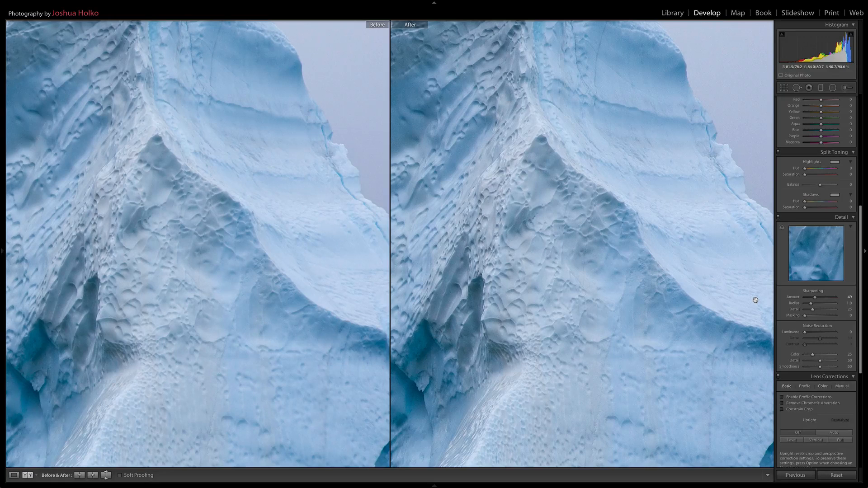
Step: Set the sharpening Radius to 0.6 and Detail to 50
{"action": "left_click_drag", "start_coordinate": [812, 304], "coordinate": [806, 306]}
{"action": "left_click", "coordinate": [813, 310], "text": "alt"}
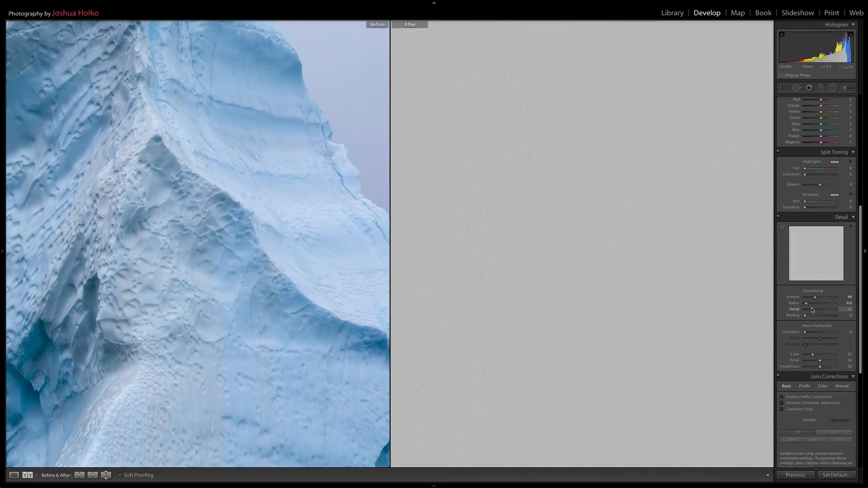
{"action": "left_click_drag", "start_coordinate": [814, 310], "coordinate": [820, 312]}
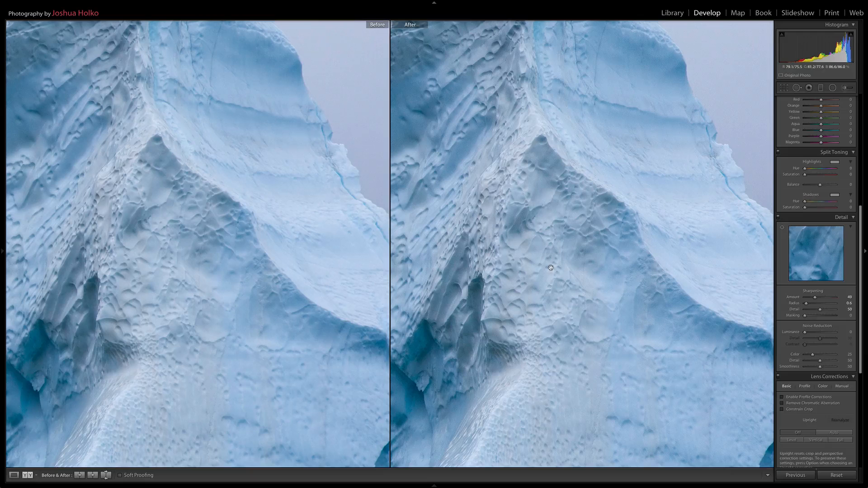
Step: Show the whole iceberg photo in single view and set the sharpening Masking to 10, checking the black-and-white mask preview
{"action": "left_click", "coordinate": [14, 474]}
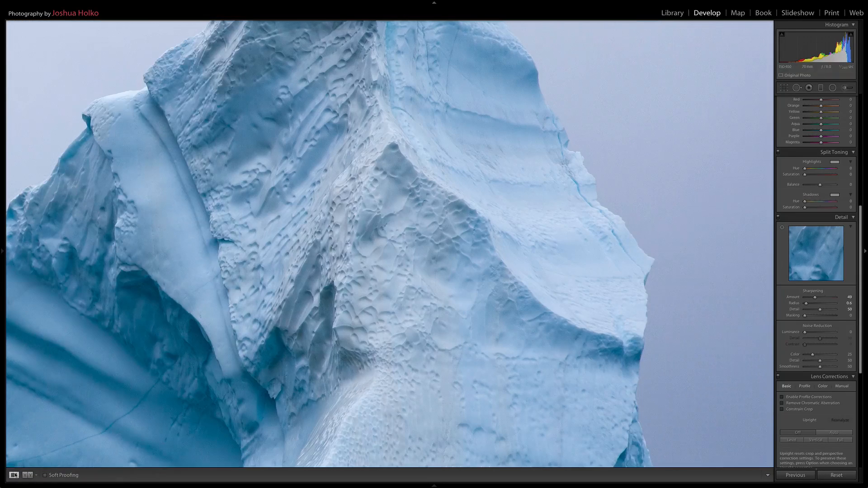
{"action": "left_click", "coordinate": [342, 256]}
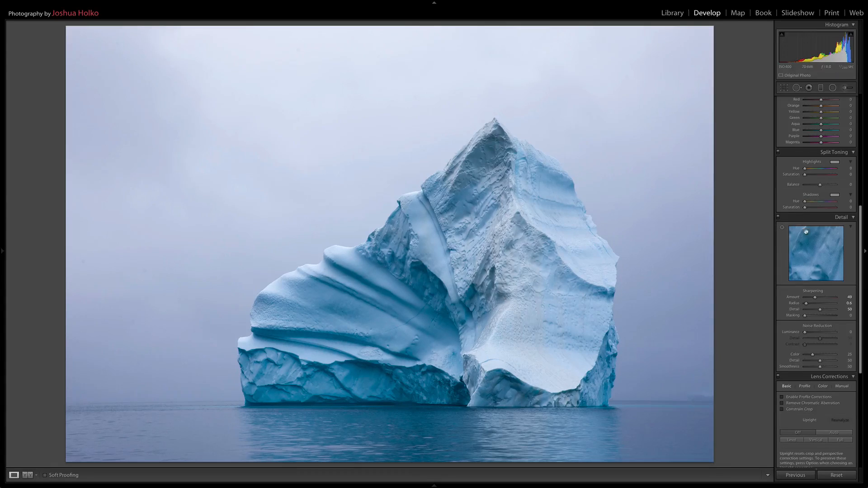
{"action": "key", "text": "alt"}
{"action": "left_click", "coordinate": [806, 316], "text": "alt"}
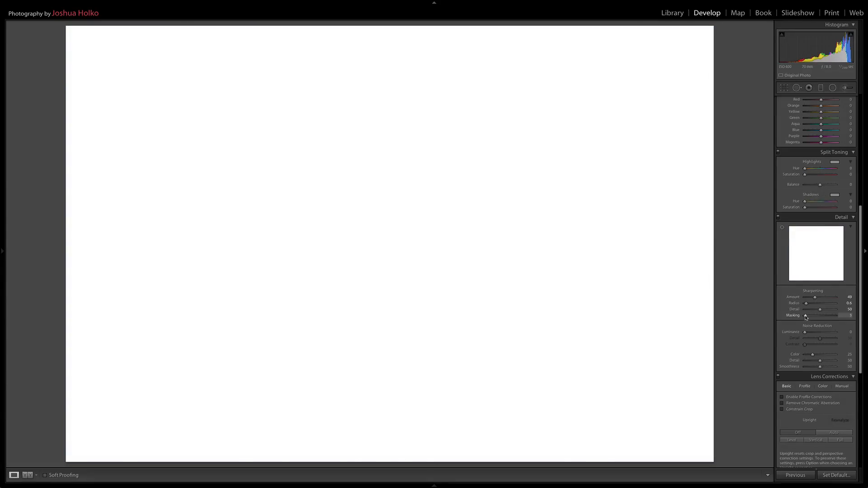
{"action": "left_click_drag", "start_coordinate": [806, 318], "coordinate": [808, 318]}
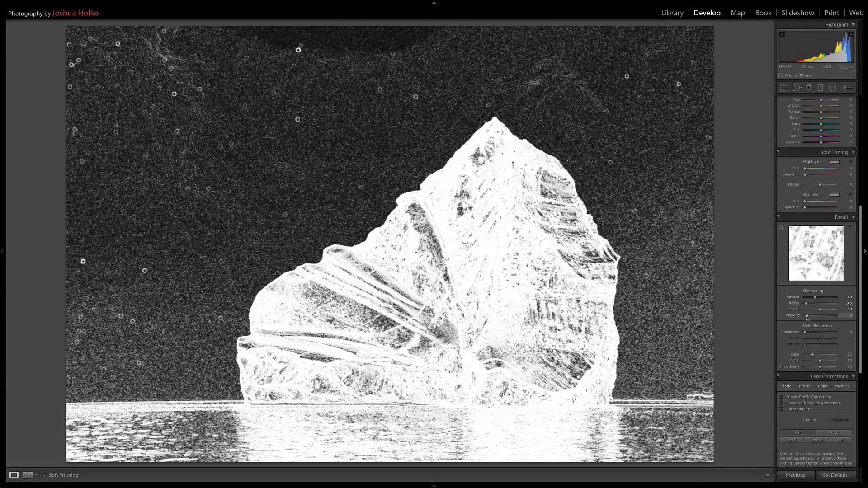
{"action": "left_click_drag", "start_coordinate": [808, 319], "coordinate": [808, 319]}
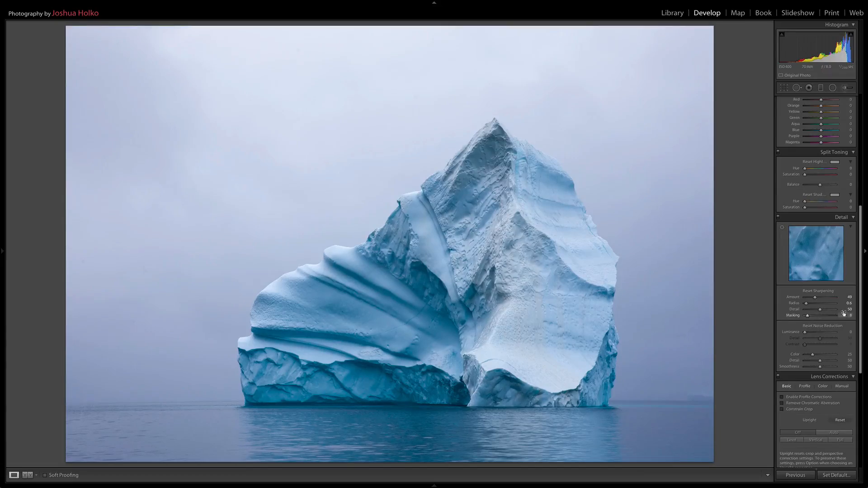
{"action": "type", "text": "10"}
{"action": "key", "text": "Return"}
Step: Raise the sharpening Masking to 17 while previewing which edges of the iceberg and sky the mask covers
{"action": "key", "text": "alt"}
{"action": "left_click_drag", "start_coordinate": [809, 318], "coordinate": [809, 319]}
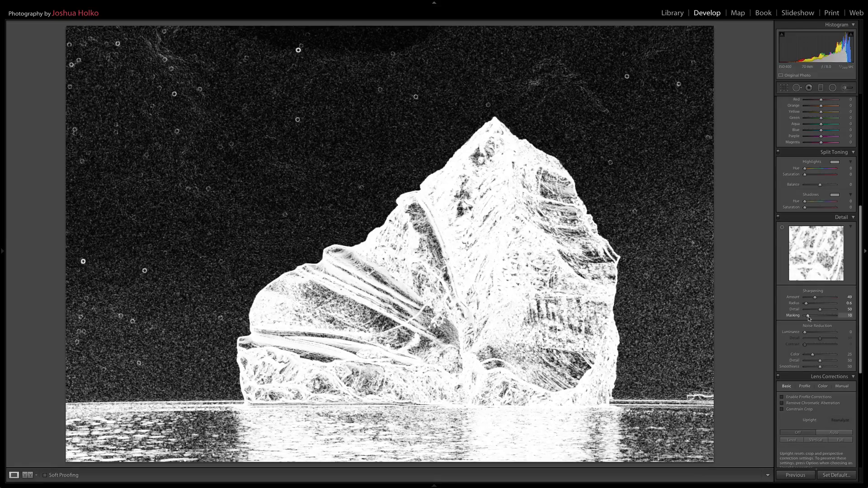
{"action": "left_click_drag", "start_coordinate": [810, 319], "coordinate": [810, 318]}
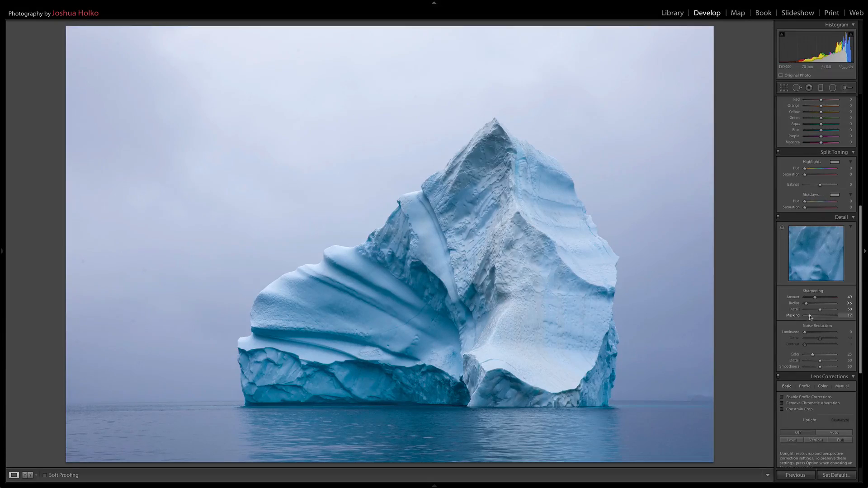
{"action": "left_click", "coordinate": [810, 315], "text": "alt"}
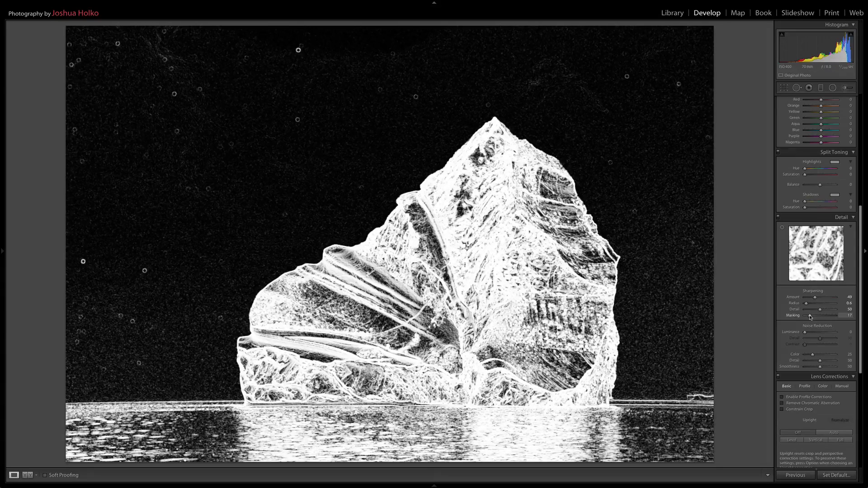
{"action": "left_click_drag", "start_coordinate": [811, 318], "coordinate": [808, 317]}
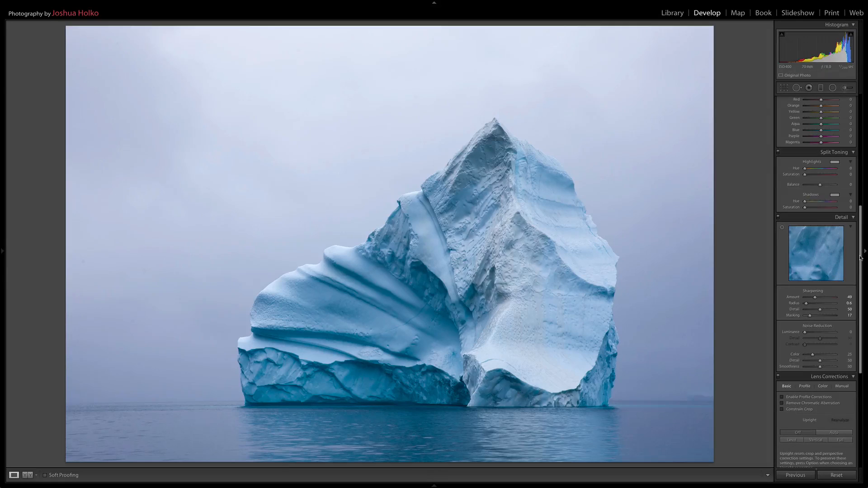
Step: Enable Remove Chromatic Aberration in the basic lens corrections
{"action": "scroll", "coordinate": [861, 258], "scroll_direction": "down", "scroll_amount": 3}
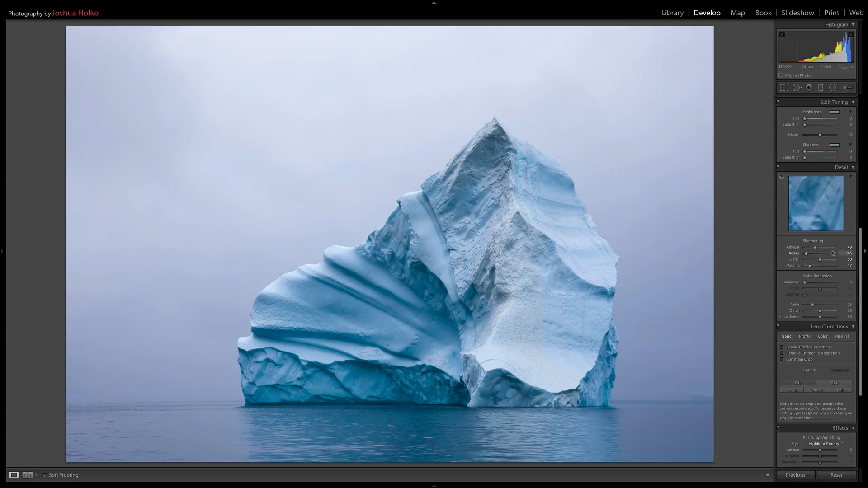
{"action": "left_click", "coordinate": [783, 355]}
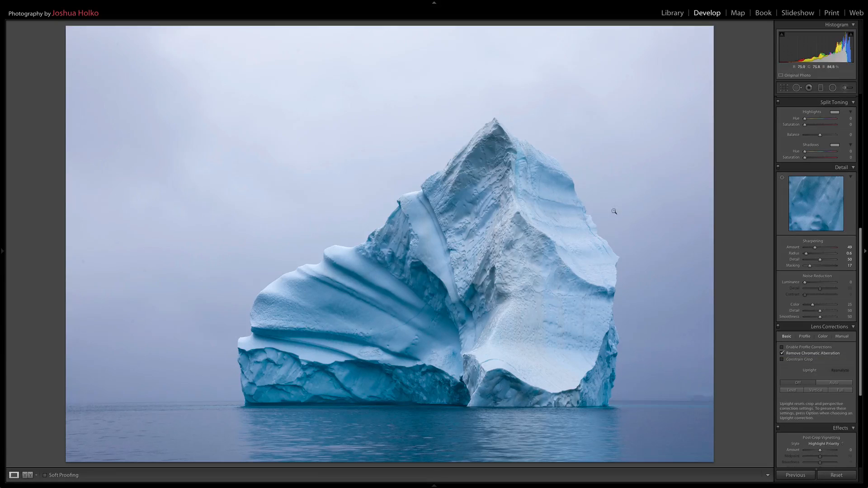
Step: Add a subtle dark post-crop vignette with Amount -8 and Midpoint 40
{"action": "left_click_drag", "start_coordinate": [861, 335], "coordinate": [862, 370]}
{"action": "scroll", "coordinate": [836, 341], "scroll_direction": "down", "scroll_amount": 5}
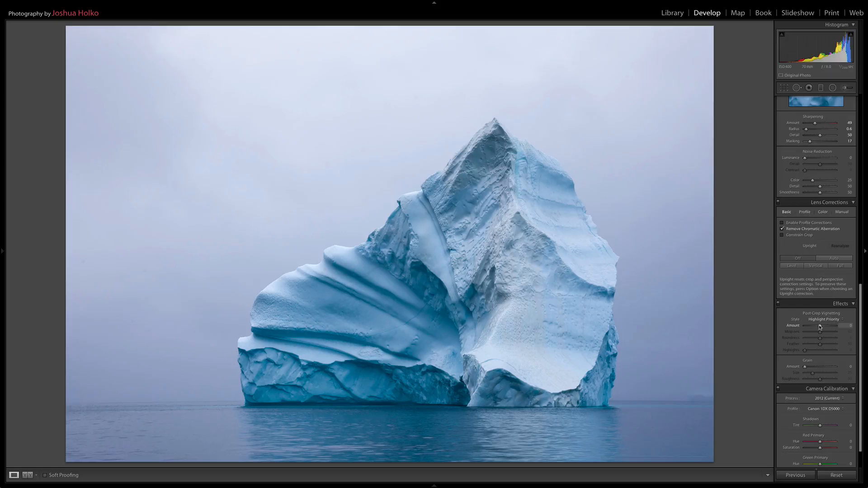
{"action": "left_click_drag", "start_coordinate": [820, 327], "coordinate": [821, 329]}
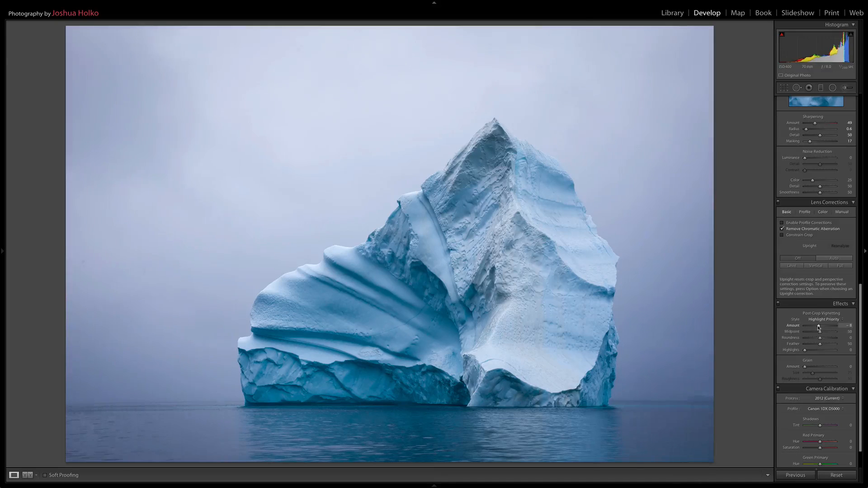
{"action": "left_click", "coordinate": [844, 332]}
{"action": "type", "text": "4"}
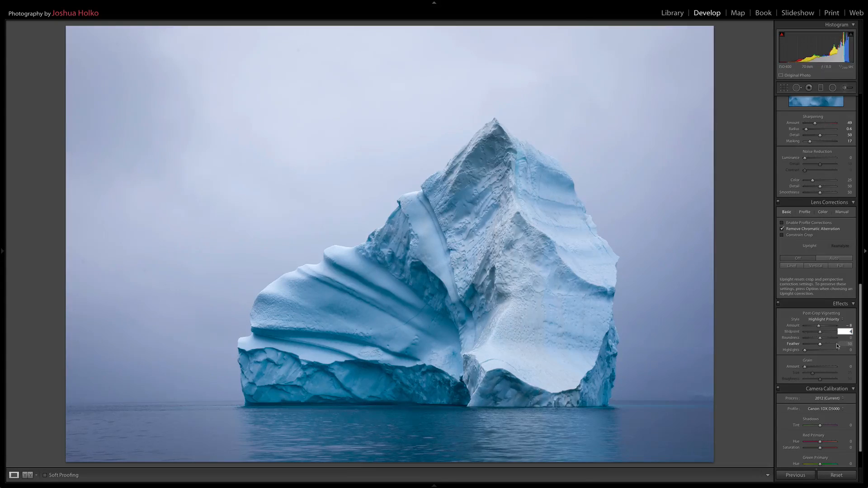
{"action": "type", "text": "0"}
{"action": "key", "text": "Return"}
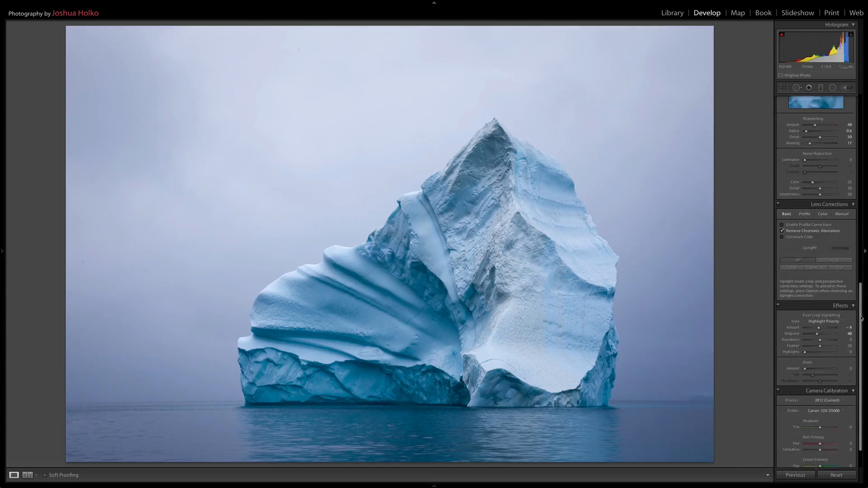
{"action": "left_click_drag", "start_coordinate": [861, 318], "coordinate": [860, 338]}
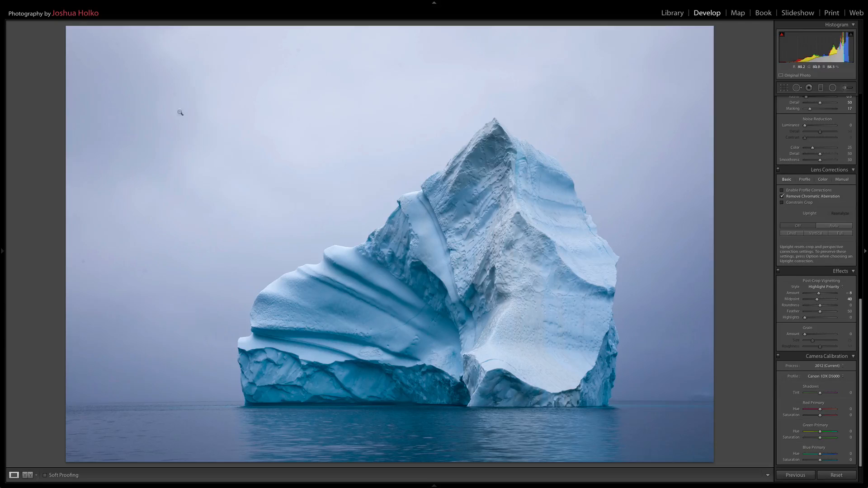
{"action": "mouse_move", "coordinate": [105, 3]}
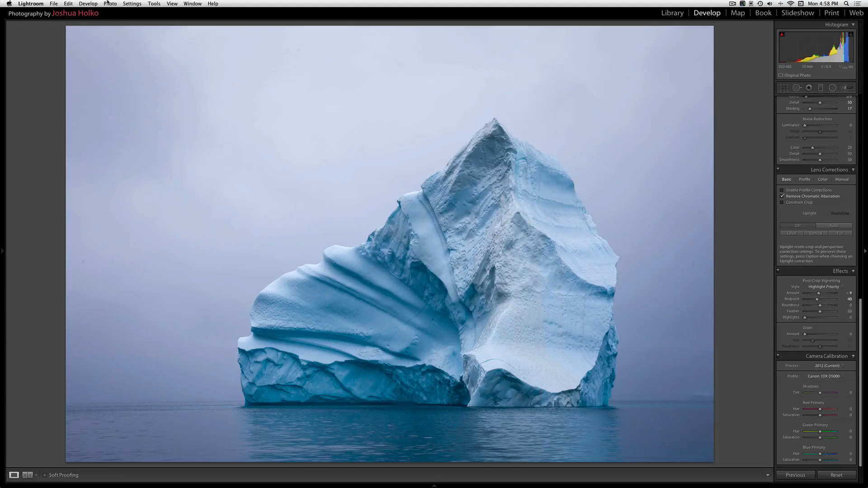
{"action": "left_click", "coordinate": [108, 4]}
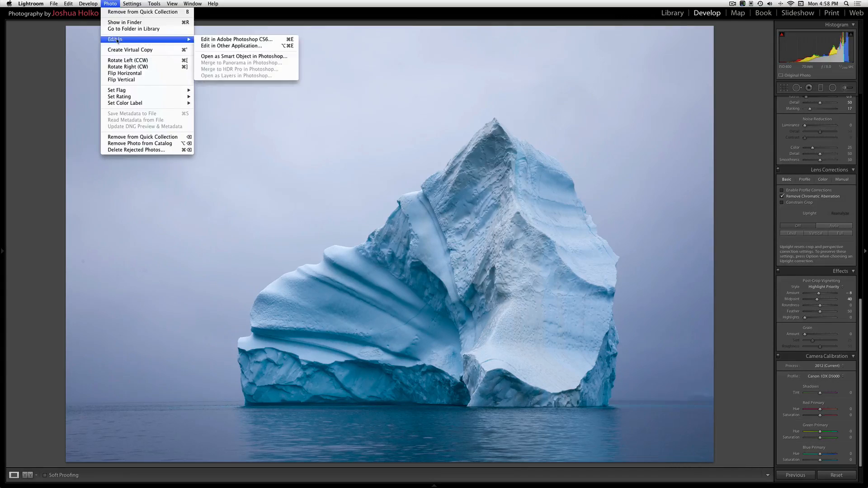
{"action": "mouse_move", "coordinate": [116, 40]}
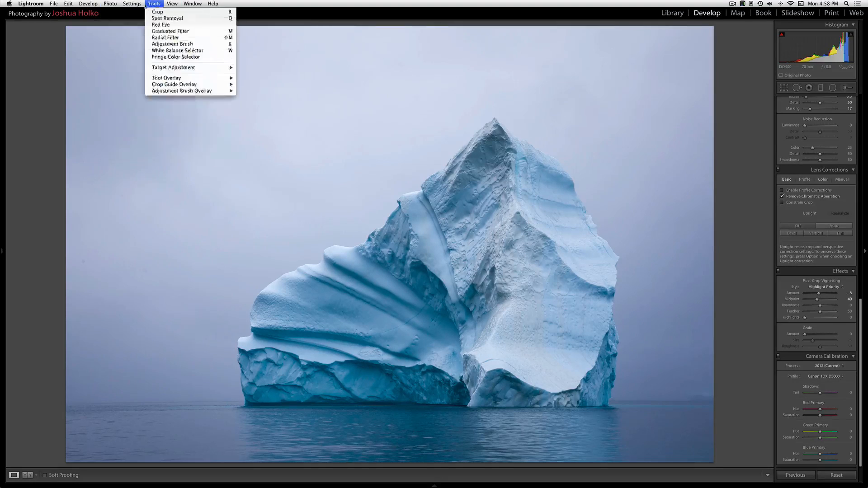
{"action": "left_click", "coordinate": [46, 58]}
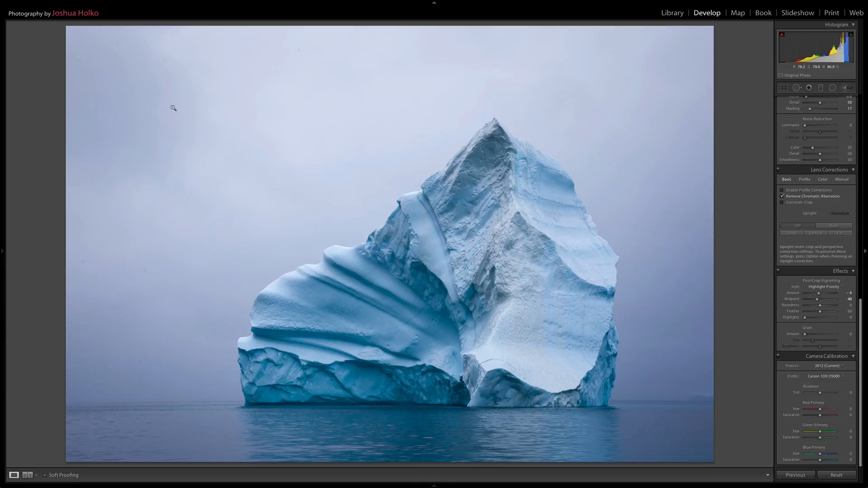
Step: Activate Spot Removal in Heal mode with Visualize Spots on, and reduce the brush size to 58
{"action": "key", "text": "q"}
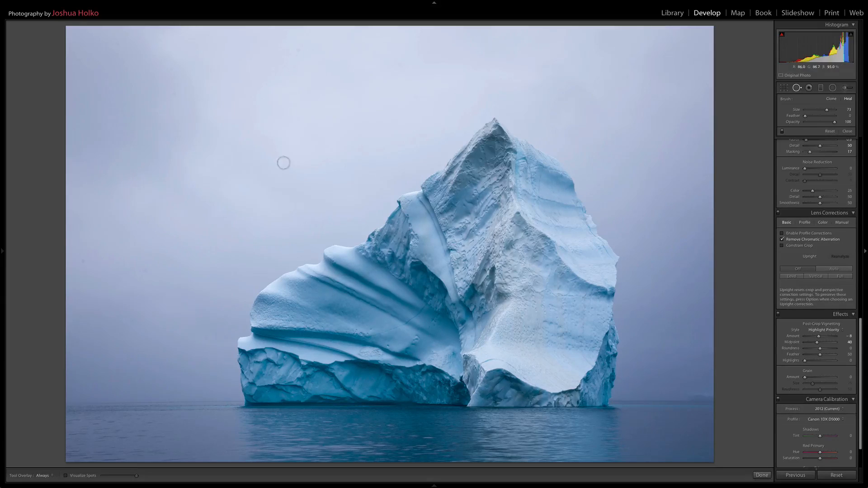
{"action": "mouse_move", "coordinate": [78, 481]}
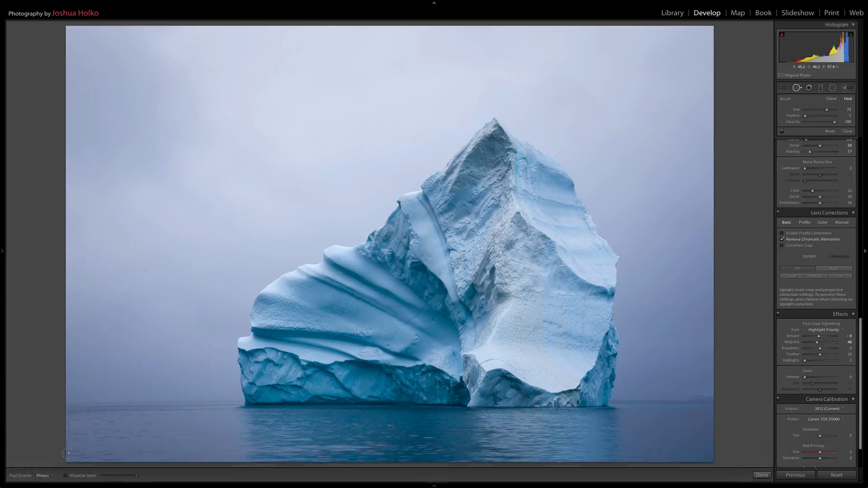
{"action": "left_click", "coordinate": [65, 475]}
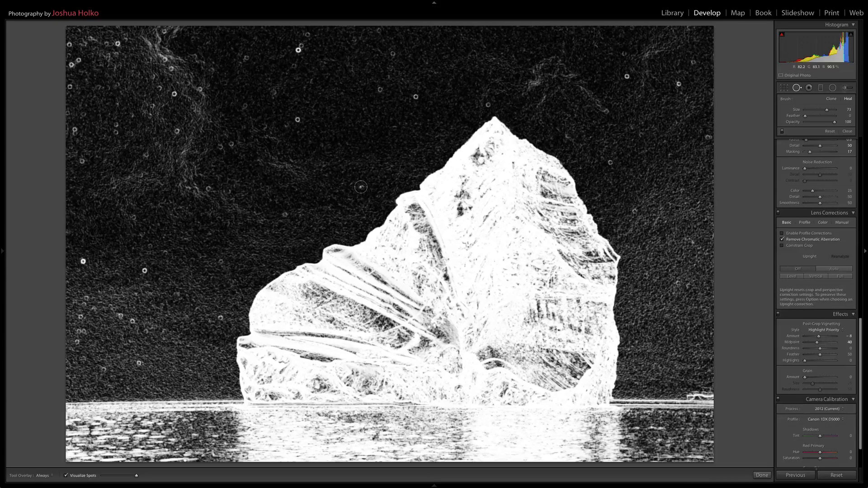
{"action": "scroll", "coordinate": [361, 187], "scroll_direction": "down", "scroll_amount": 5}
Step: Heal the dust spots in the sky above the iceberg's lower shoulder and across the lower-left sky
{"action": "left_click", "coordinate": [361, 186]}
{"action": "left_click", "coordinate": [297, 119]}
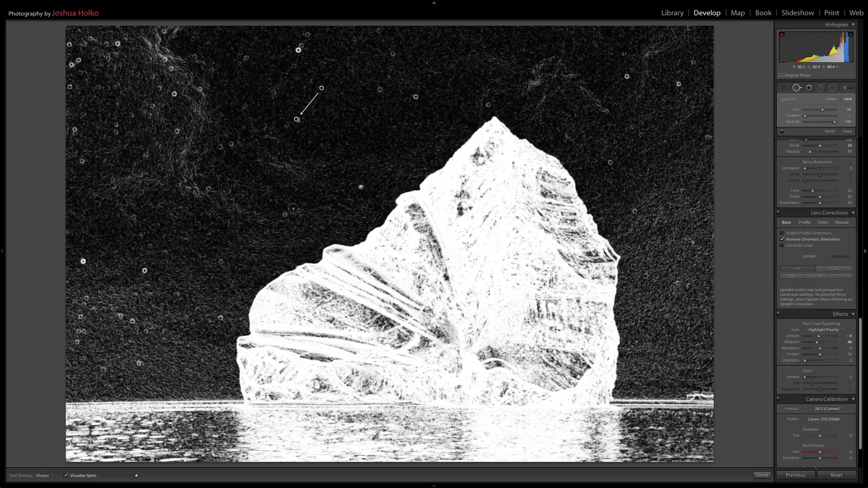
{"action": "left_click", "coordinate": [285, 216]}
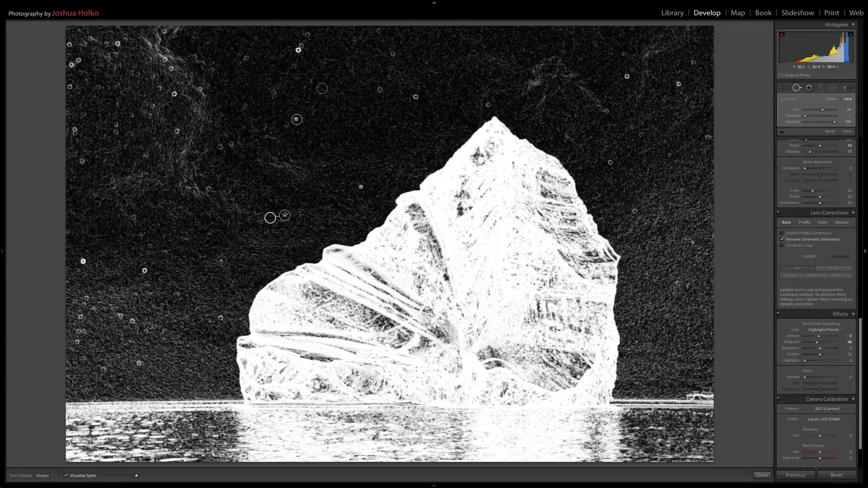
{"action": "left_click", "coordinate": [220, 261]}
{"action": "left_click", "coordinate": [177, 295]}
{"action": "left_click", "coordinate": [145, 270]}
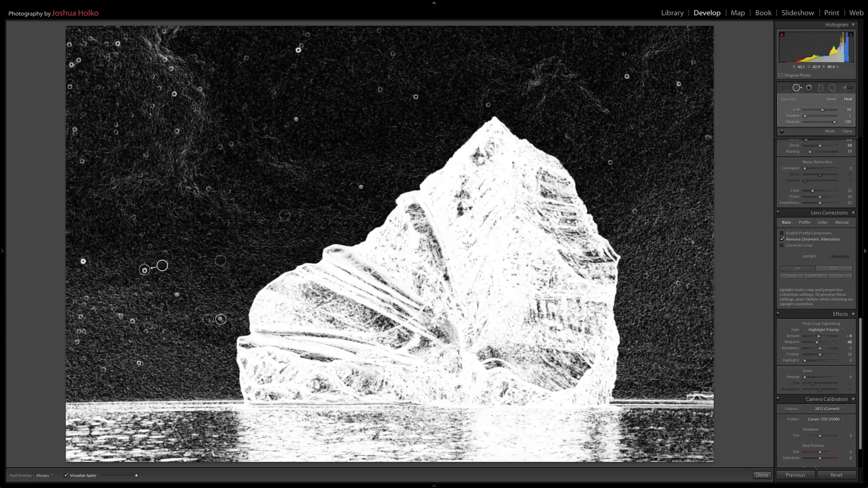
{"action": "left_click", "coordinate": [83, 261]}
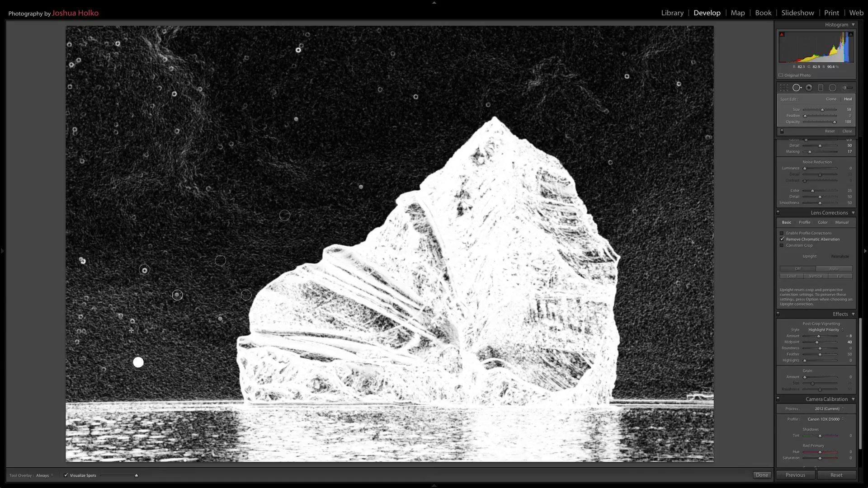
{"action": "left_click", "coordinate": [132, 321]}
{"action": "left_click", "coordinate": [146, 332]}
{"action": "left_click", "coordinate": [121, 316]}
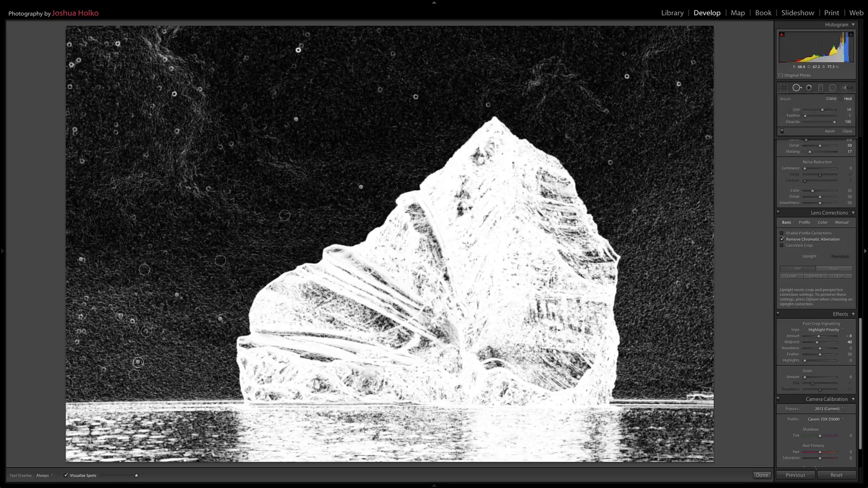
{"action": "left_click", "coordinate": [77, 342]}
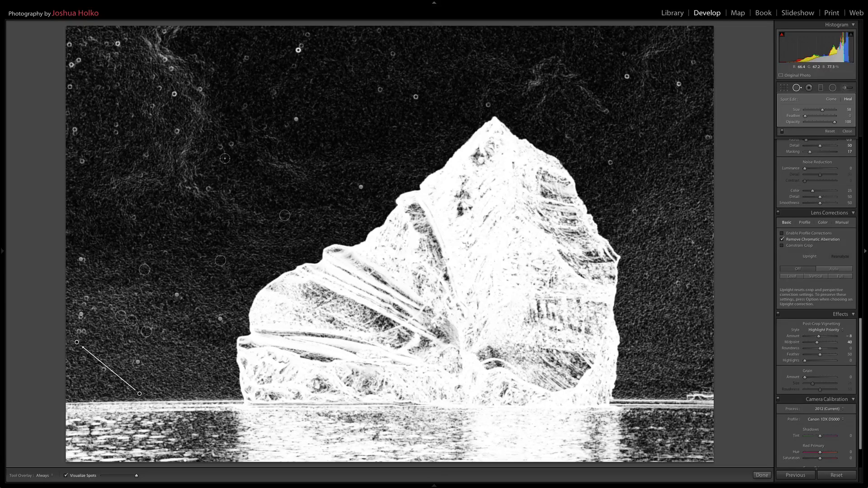
Step: Heal the dust spots in the upper-middle sky, from left of the iceberg's peak up to the photo's upper edge
{"action": "left_click", "coordinate": [244, 106]}
{"action": "left_click", "coordinate": [274, 91]}
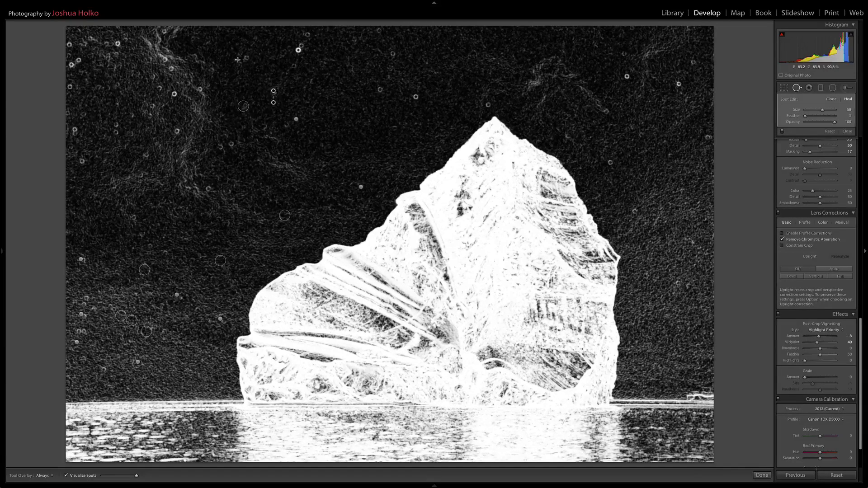
{"action": "left_click", "coordinate": [246, 56]}
{"action": "left_click", "coordinate": [380, 88]}
{"action": "left_click", "coordinate": [393, 55]}
{"action": "left_click", "coordinate": [378, 31]}
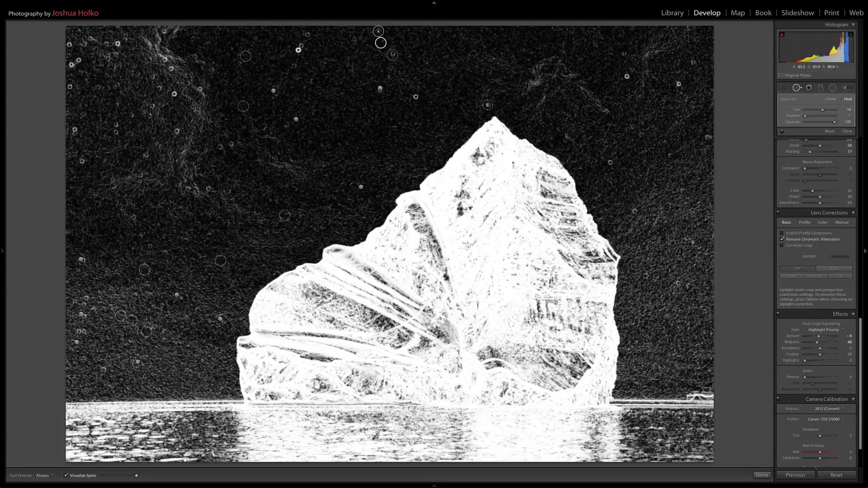
Step: Heal the dust spots in the sky to the right of the iceberg's peak, out to the photo's right edge
{"action": "left_click", "coordinate": [611, 160]}
{"action": "left_click", "coordinate": [626, 76]}
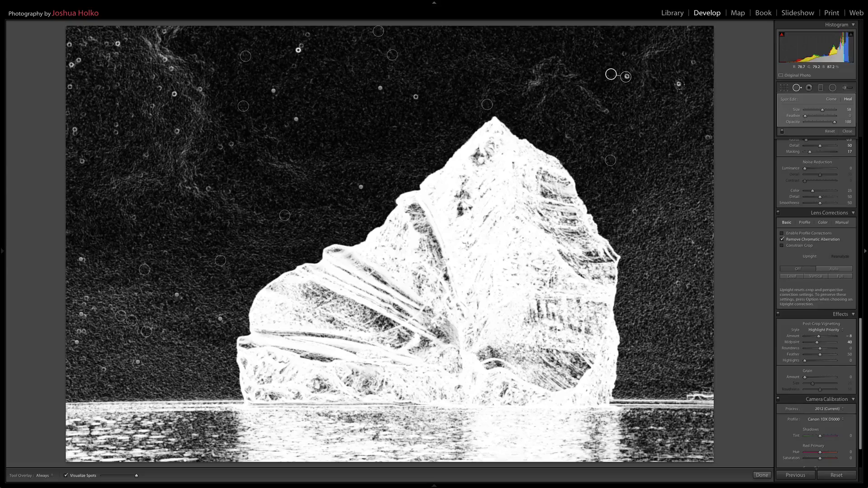
{"action": "left_click", "coordinate": [694, 62]}
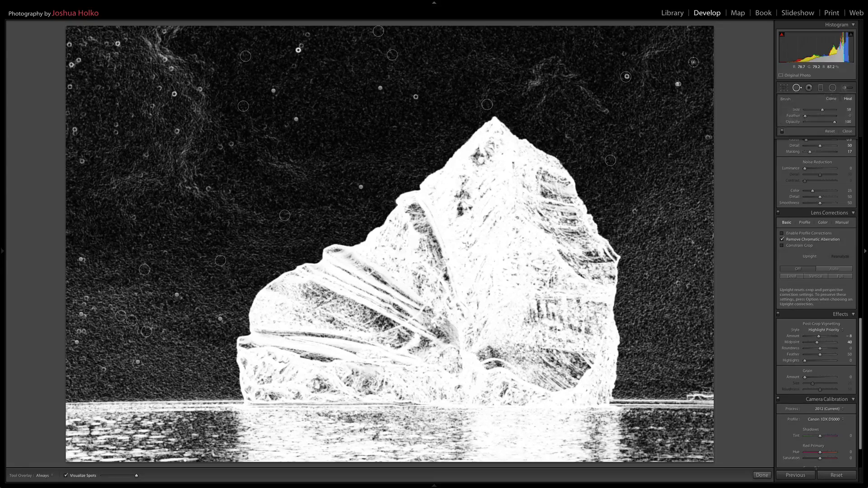
{"action": "left_click", "coordinate": [709, 137]}
Step: Heal the dust spots within the cloud streaks of the upper-left sky
{"action": "left_click", "coordinate": [175, 94]}
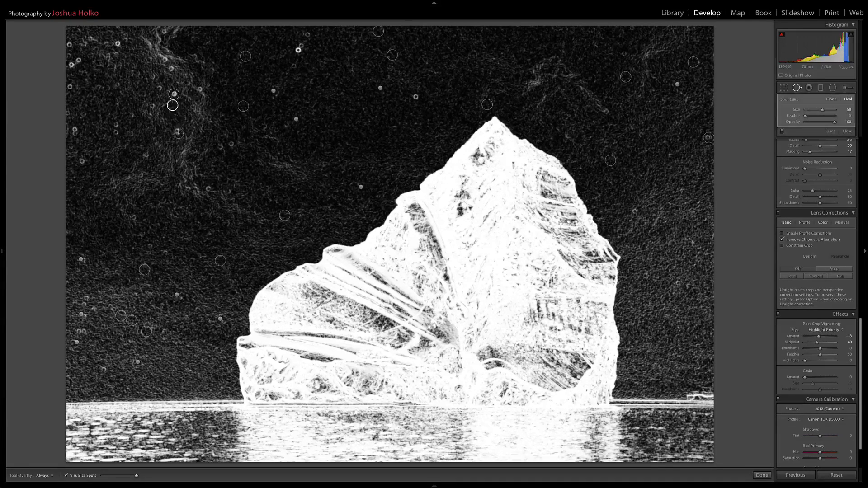
{"action": "left_click", "coordinate": [178, 132]}
{"action": "left_click", "coordinate": [200, 90]}
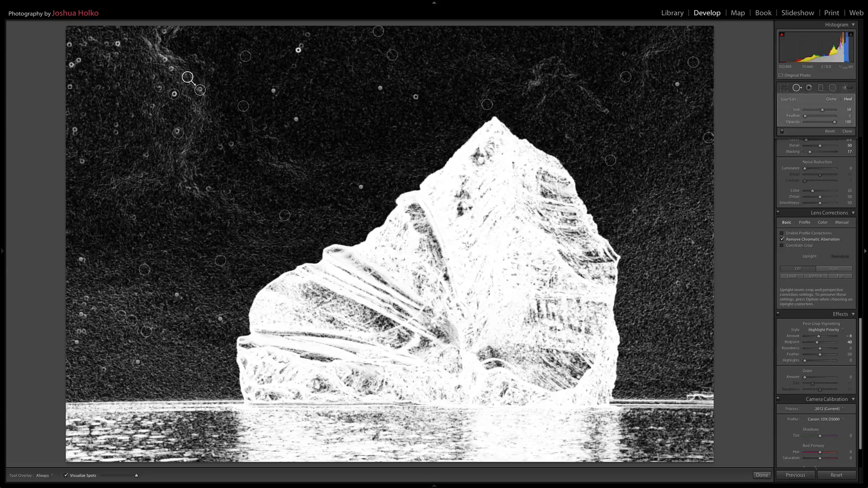
{"action": "left_click", "coordinate": [172, 68]}
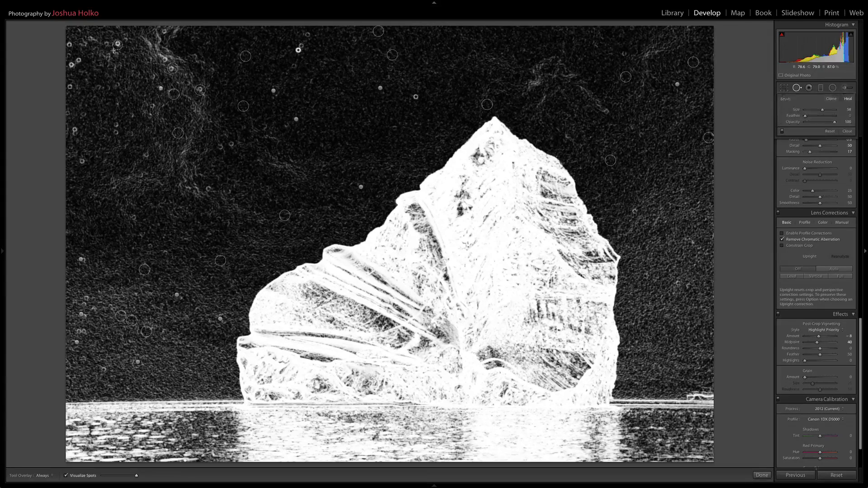
Step: Heal the dust spots near the photo's left edge, from the upper corner down to about one third of its height
{"action": "left_click", "coordinate": [117, 44]}
{"action": "left_click", "coordinate": [80, 59]}
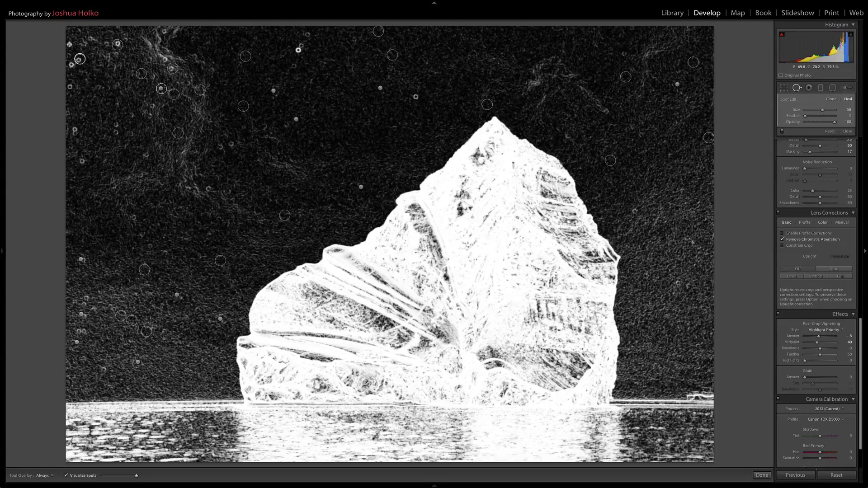
{"action": "left_click", "coordinate": [71, 65]}
{"action": "left_click", "coordinate": [70, 85]}
{"action": "left_click", "coordinate": [74, 130]}
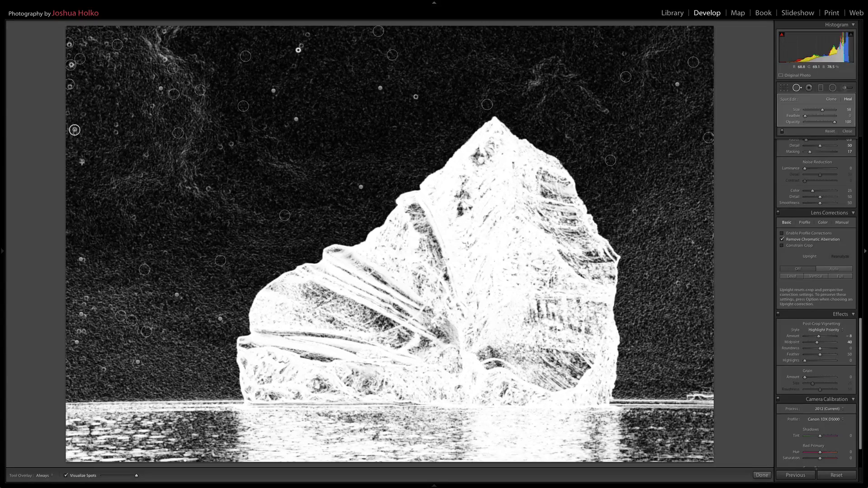
{"action": "left_click", "coordinate": [82, 162]}
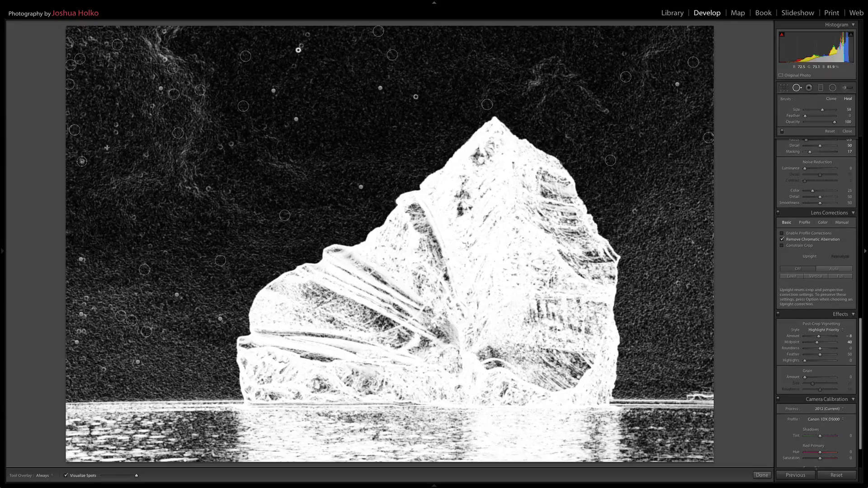
Step: Heal the remaining dust spots across the upper-left sky and along the upper edge, then turn off Visualize Spots and close Spot Removal
{"action": "left_click", "coordinate": [116, 127]}
{"action": "left_click", "coordinate": [156, 95]}
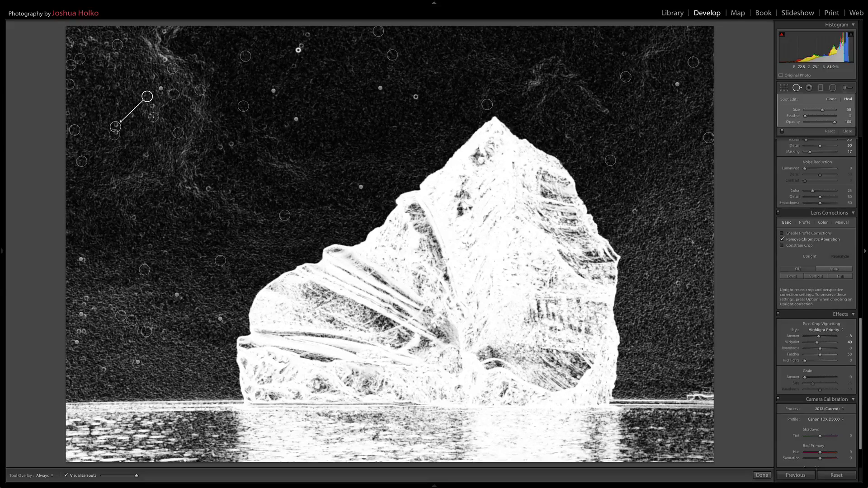
{"action": "left_click", "coordinate": [207, 185]}
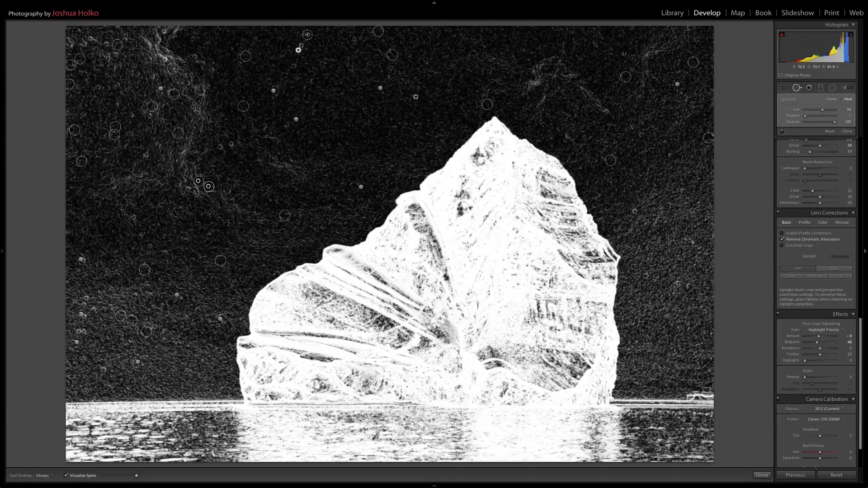
{"action": "left_click", "coordinate": [308, 34]}
{"action": "left_click", "coordinate": [178, 32]}
{"action": "left_click", "coordinate": [66, 476]}
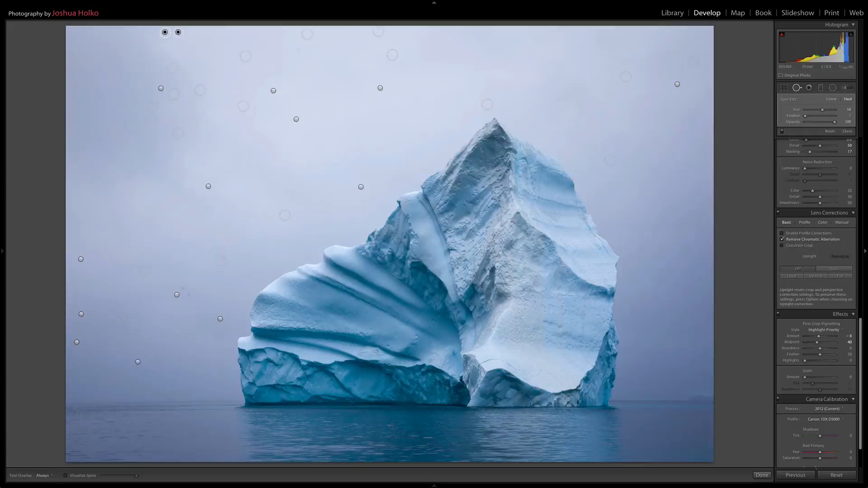
{"action": "key", "text": "q"}
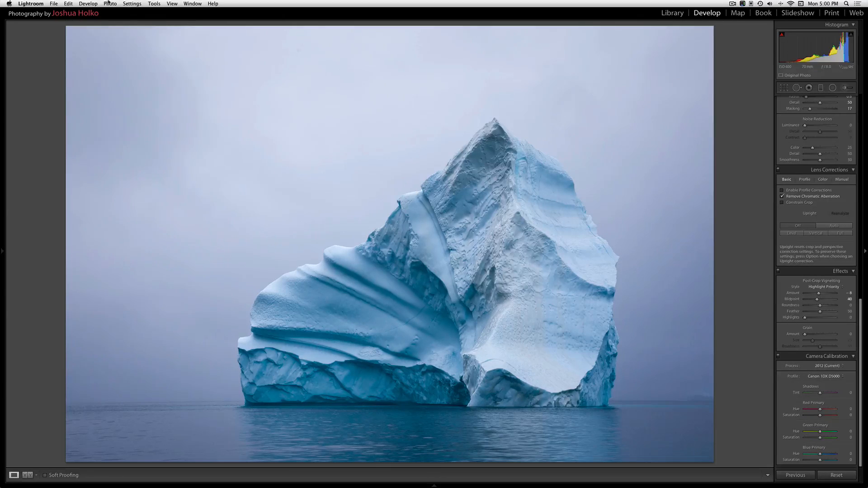
Step: Open the iceberg photo in Adobe Photoshop CS6 and launch the Nik Collection filter Color Efex Pro 4 on it
{"action": "left_click", "coordinate": [109, 3]}
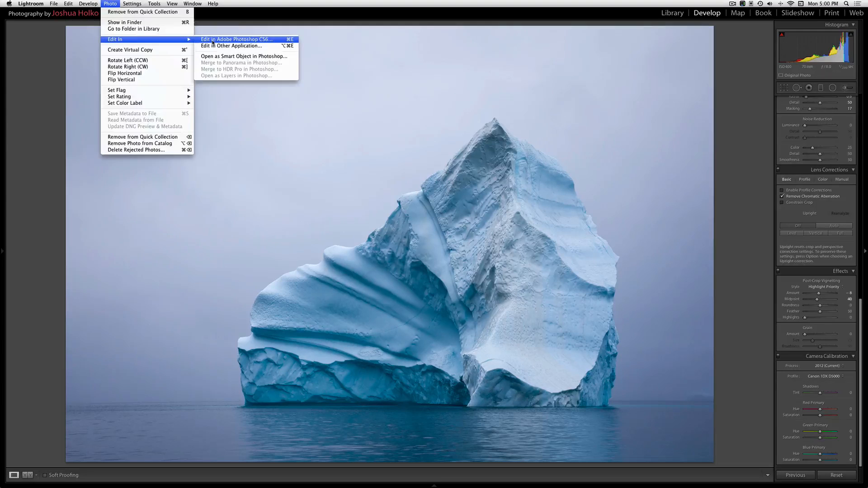
{"action": "left_click", "coordinate": [213, 40]}
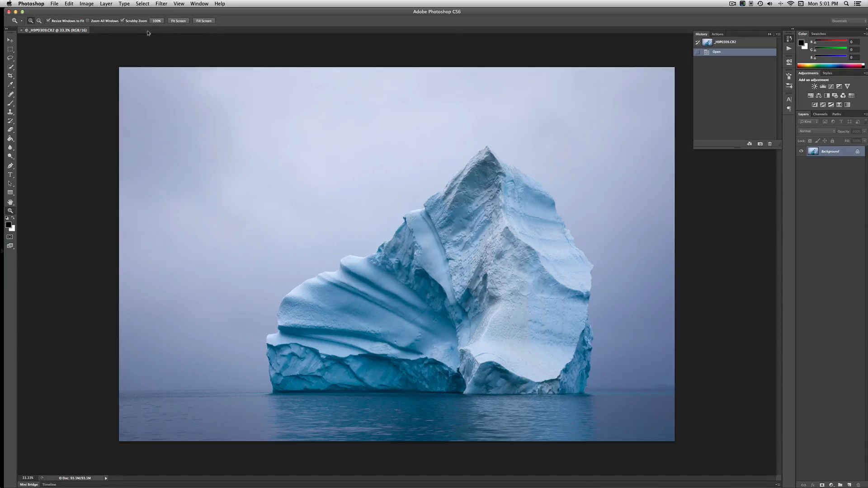
{"action": "left_click", "coordinate": [158, 3]}
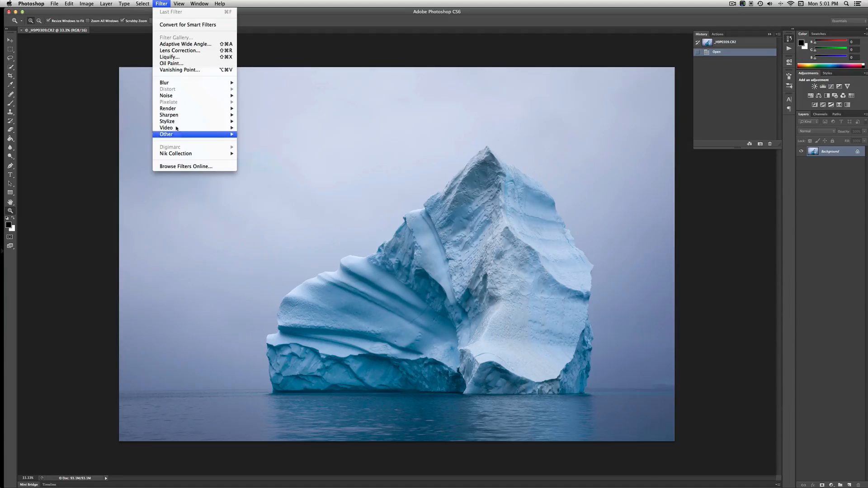
{"action": "mouse_move", "coordinate": [176, 153]}
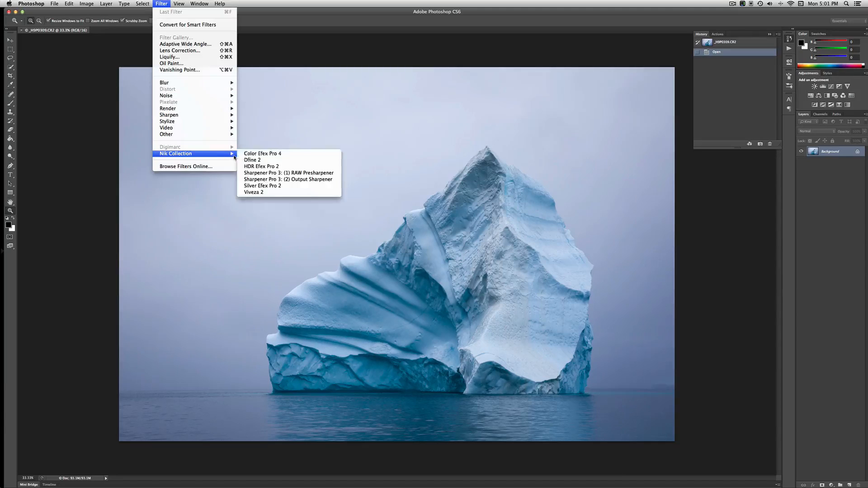
{"action": "left_click", "coordinate": [255, 154]}
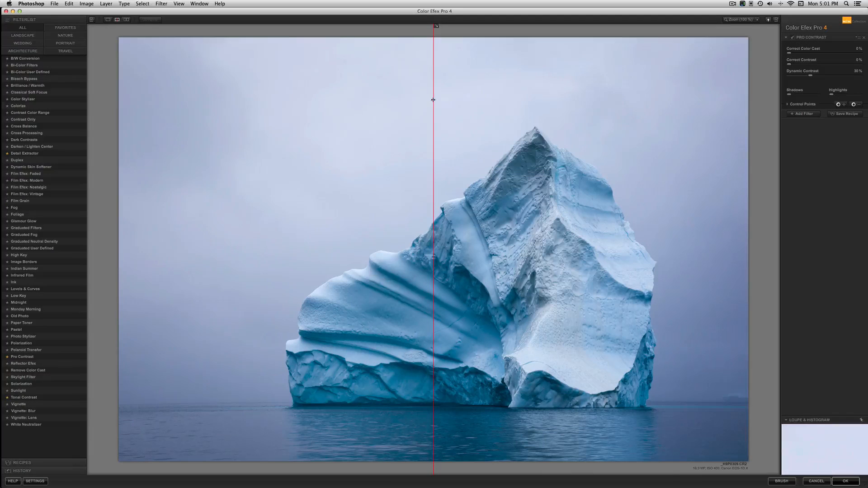
Step: Compare the Pro Contrast effect with the original by switching between single and split previews and moving the split line
{"action": "left_click_drag", "start_coordinate": [434, 99], "coordinate": [115, 124]}
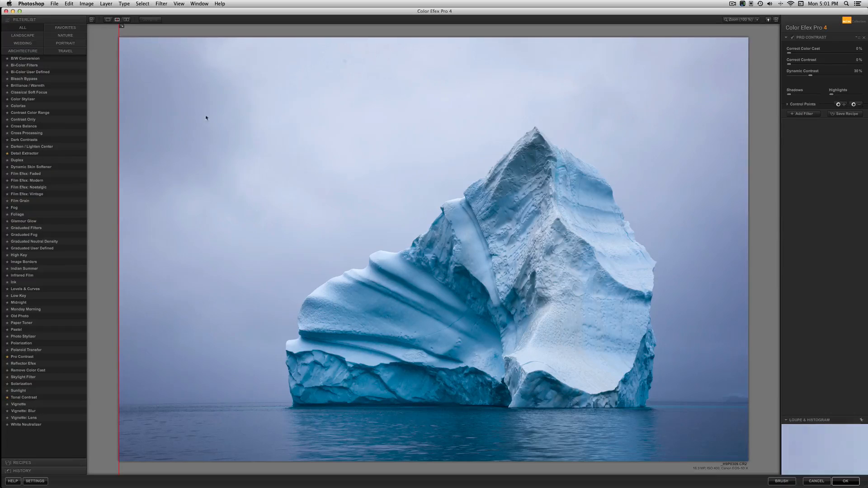
{"action": "left_click", "coordinate": [108, 19]}
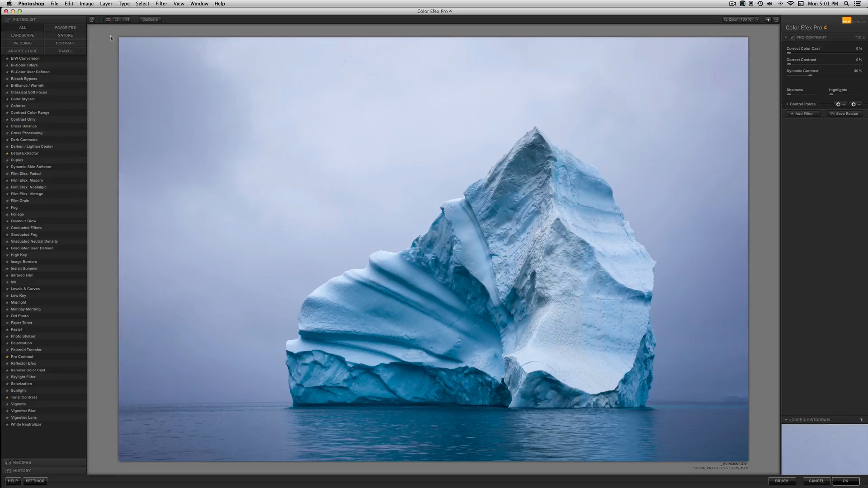
{"action": "left_click", "coordinate": [118, 20]}
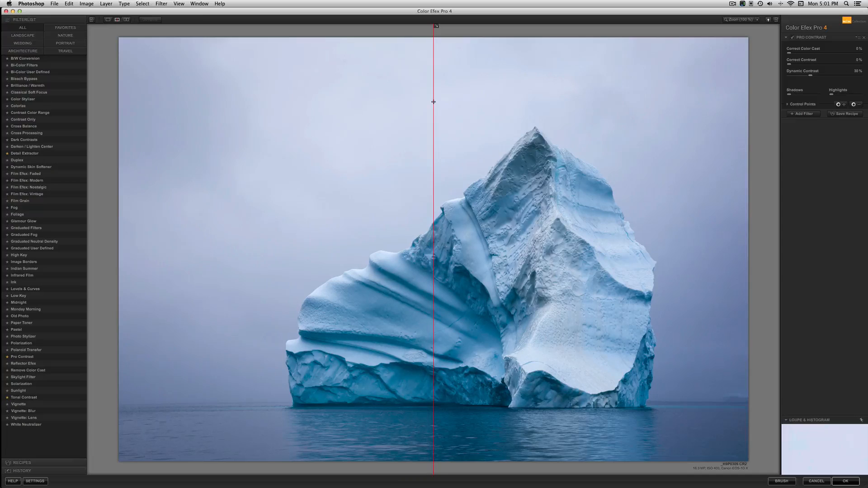
{"action": "left_click_drag", "start_coordinate": [434, 101], "coordinate": [322, 202]}
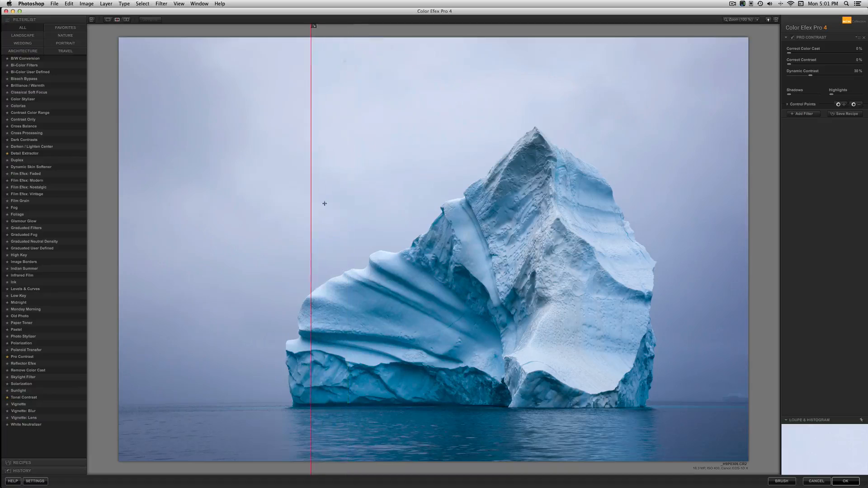
Step: Disable the Pro Contrast filter and apply the 01 - Default preset of Tonal Contrast
{"action": "left_click", "coordinate": [794, 38]}
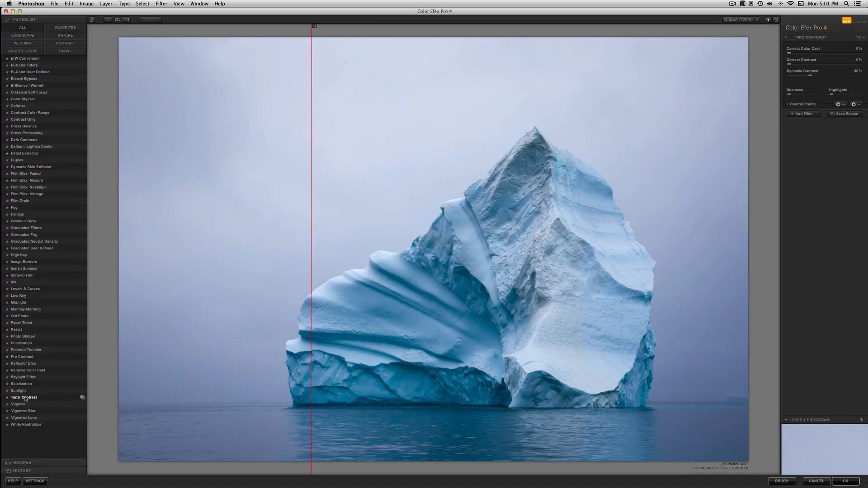
{"action": "left_click", "coordinate": [81, 398]}
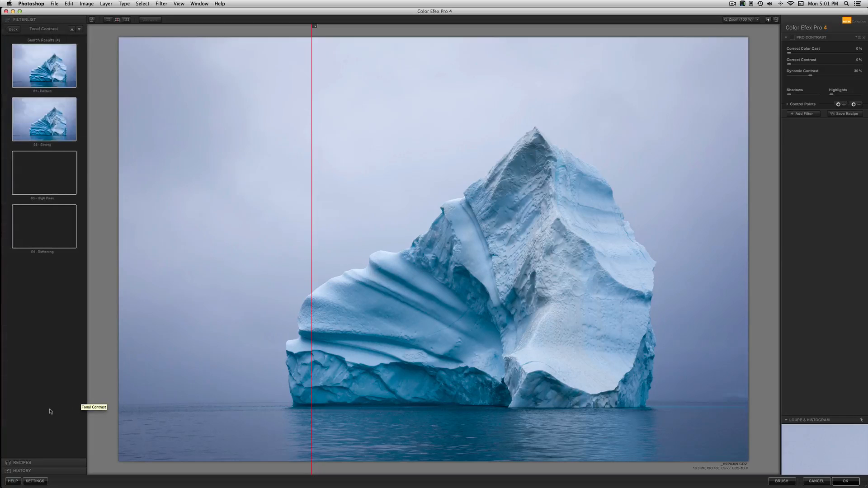
{"action": "left_click", "coordinate": [48, 65]}
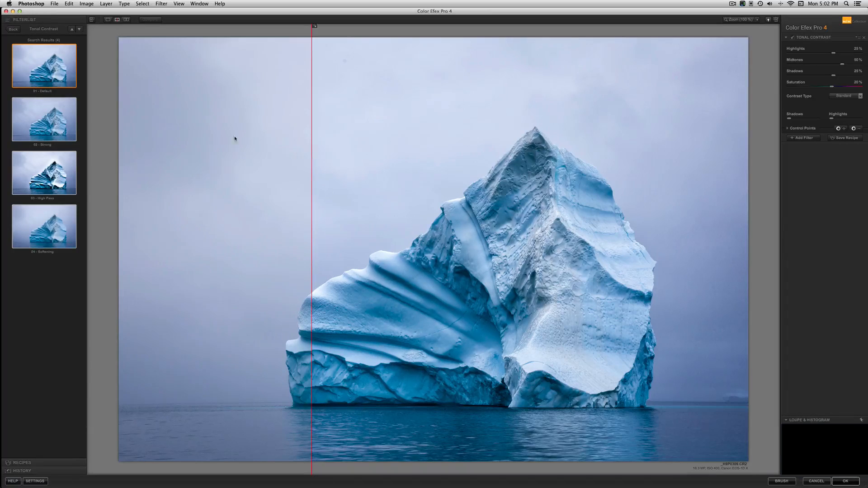
Step: Apply the custom recipe Tonal Contrast Zero Starting Point, replacing the filters currently applied
{"action": "left_click", "coordinate": [23, 463]}
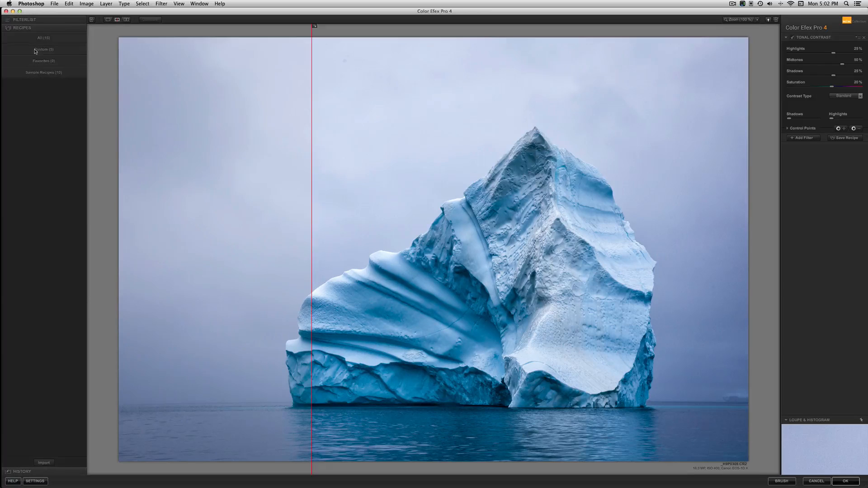
{"action": "left_click", "coordinate": [34, 50]}
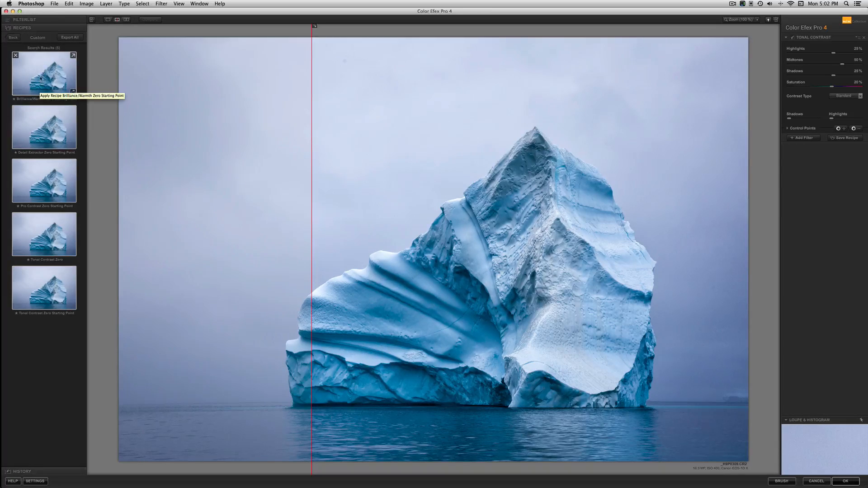
{"action": "left_click", "coordinate": [51, 285]}
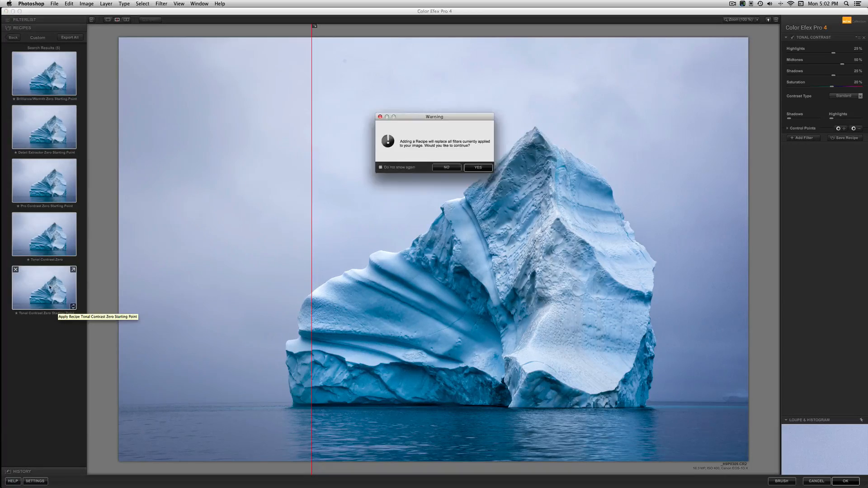
{"action": "left_click", "coordinate": [468, 168]}
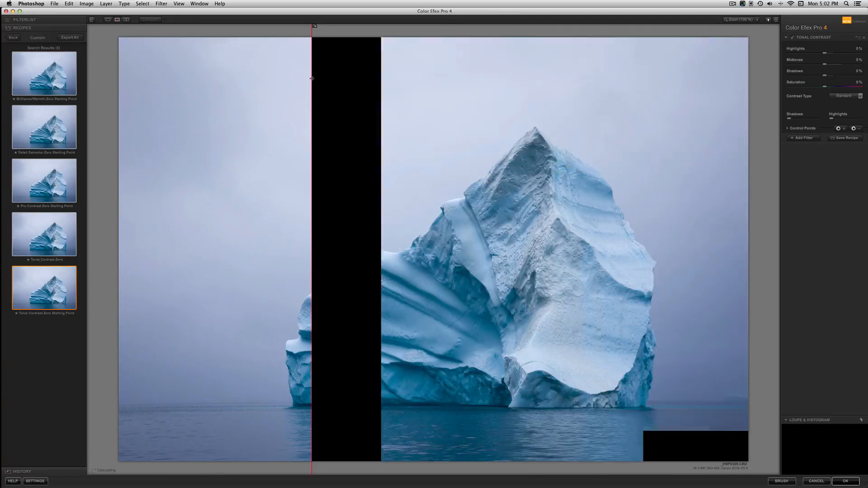
Step: Set the Tonal Contrast highlights to 33% and compare the result with the original by moving the split line across the iceberg
{"action": "left_click_drag", "start_coordinate": [312, 78], "coordinate": [114, 92]}
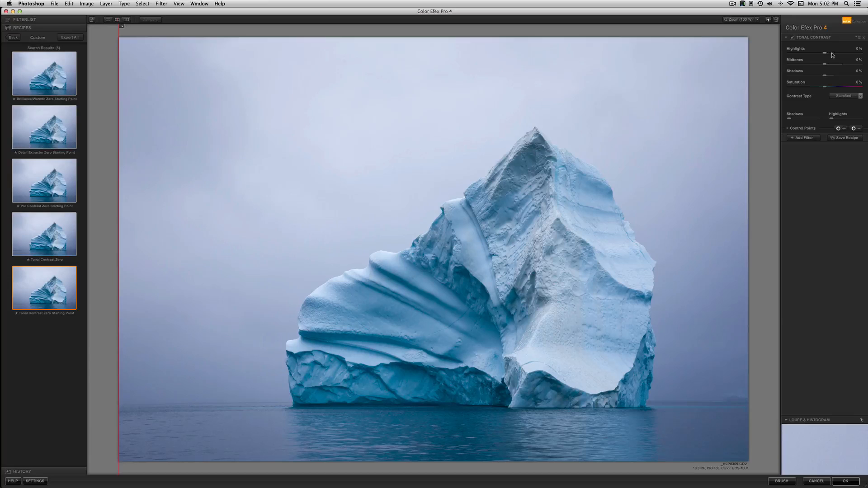
{"action": "left_click_drag", "start_coordinate": [832, 55], "coordinate": [837, 56]}
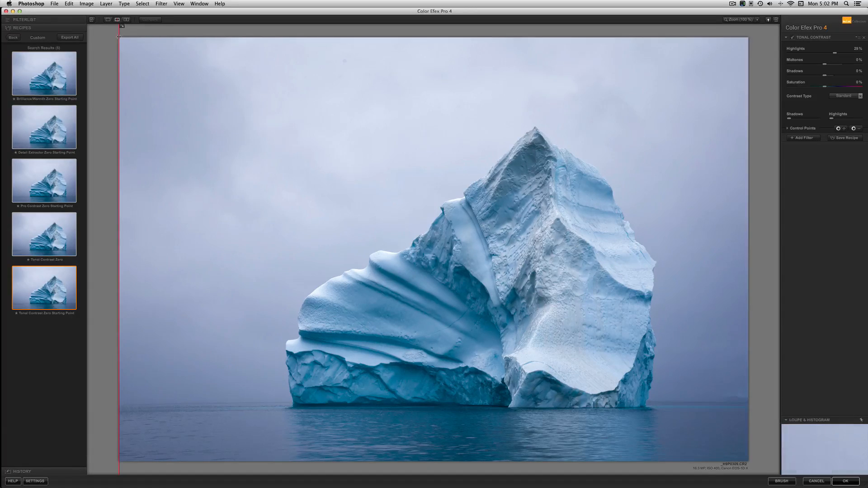
{"action": "left_click_drag", "start_coordinate": [119, 36], "coordinate": [462, 98]}
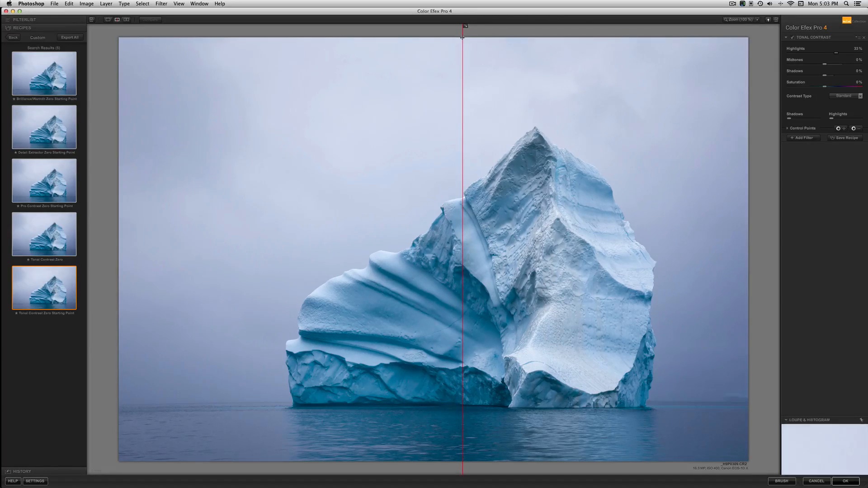
{"action": "left_click_drag", "start_coordinate": [463, 38], "coordinate": [263, 107]}
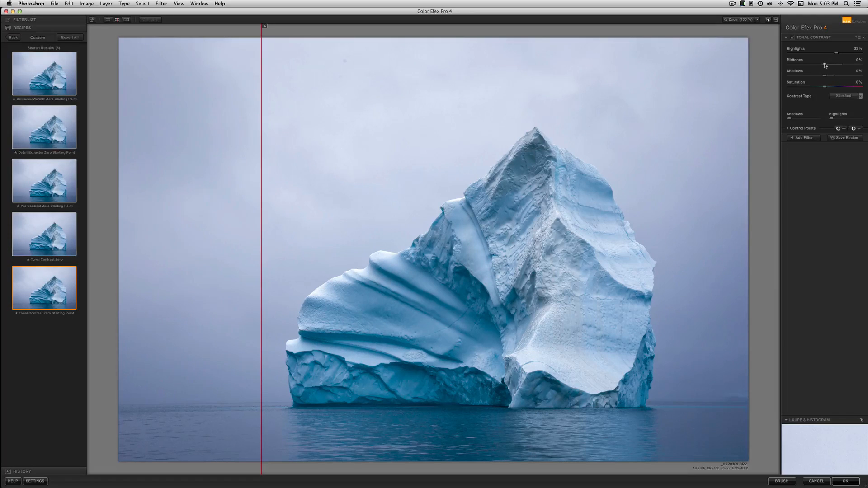
Step: Raise the Tonal Contrast midtones slightly and check the effect on the sky with the split preview
{"action": "left_click_drag", "start_coordinate": [827, 64], "coordinate": [829, 64]}
{"action": "left_click_drag", "start_coordinate": [831, 65], "coordinate": [828, 66]}
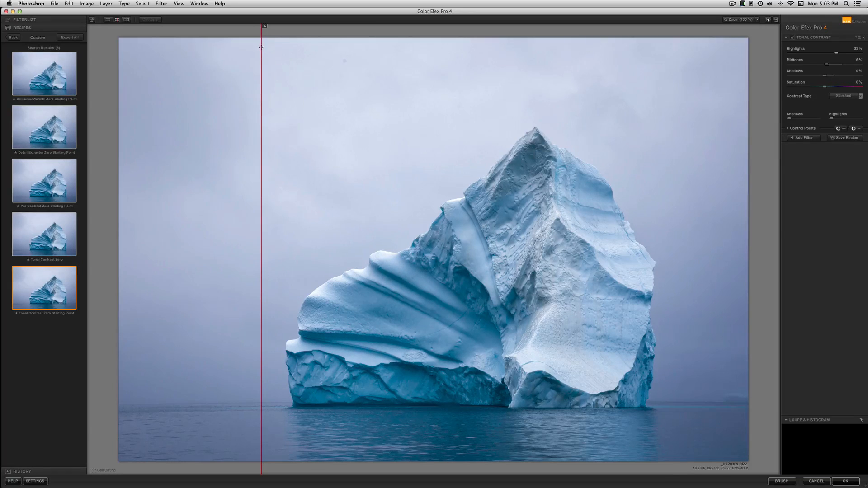
{"action": "left_click_drag", "start_coordinate": [261, 47], "coordinate": [254, 130]}
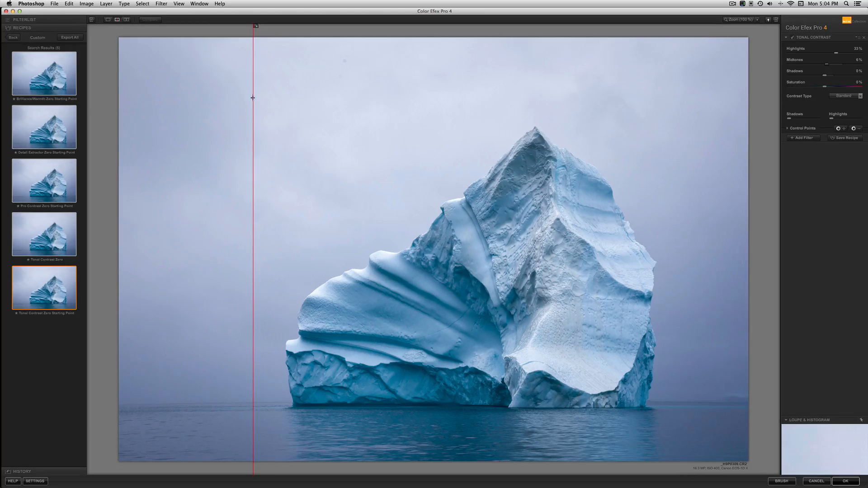
{"action": "left_click_drag", "start_coordinate": [250, 98], "coordinate": [163, 98]}
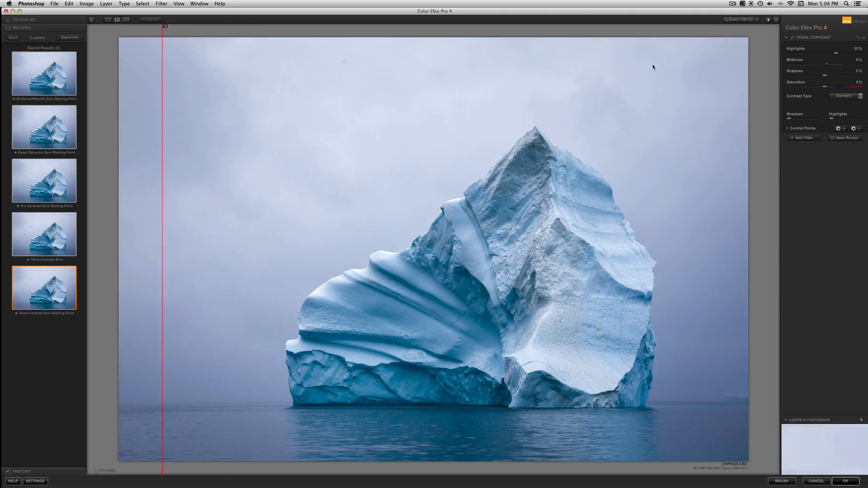
Step: Add a Tonal Contrast control point on the iceberg's central face and set its size to 24% using the mask preview
{"action": "left_click", "coordinate": [786, 129]}
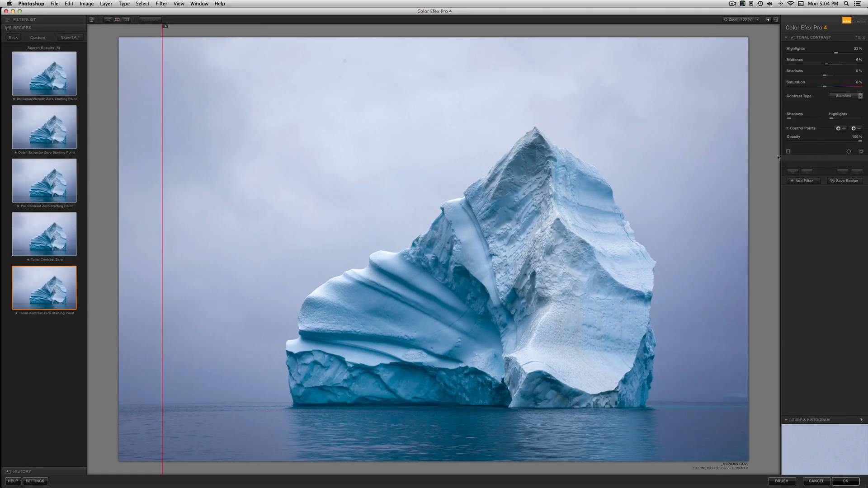
{"action": "left_click", "coordinate": [839, 129]}
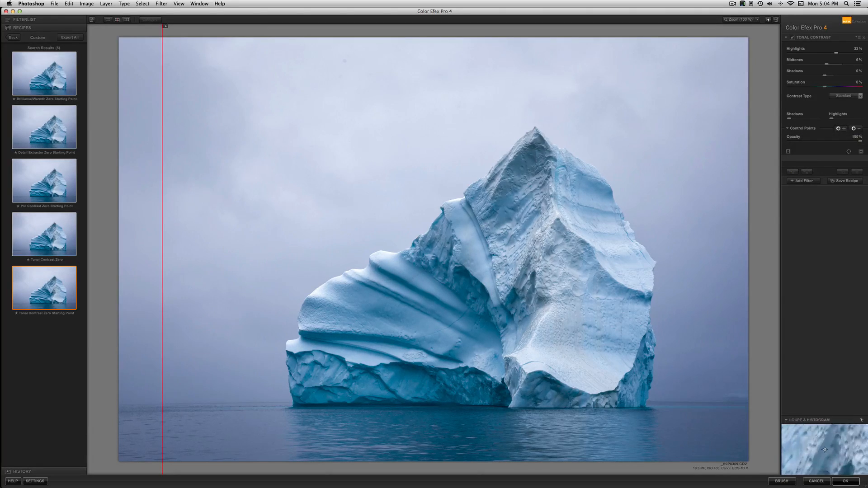
{"action": "left_click", "coordinate": [522, 267]}
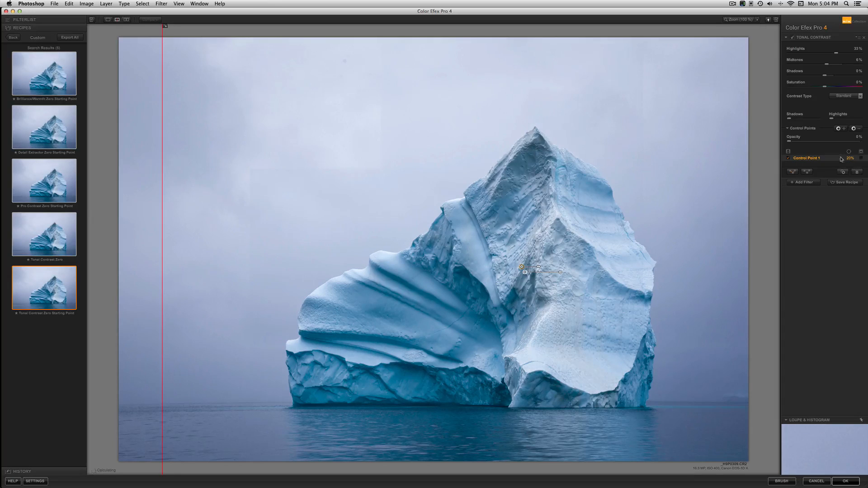
{"action": "left_click", "coordinate": [861, 158]}
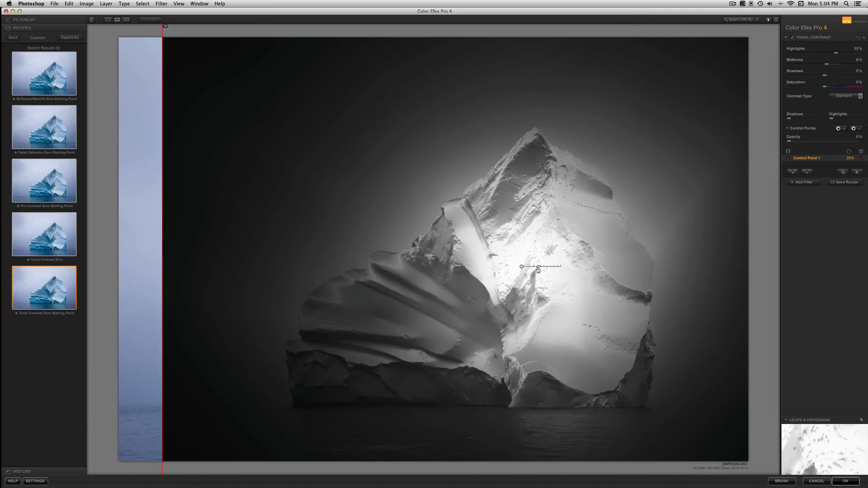
{"action": "left_click_drag", "start_coordinate": [538, 267], "coordinate": [540, 268]}
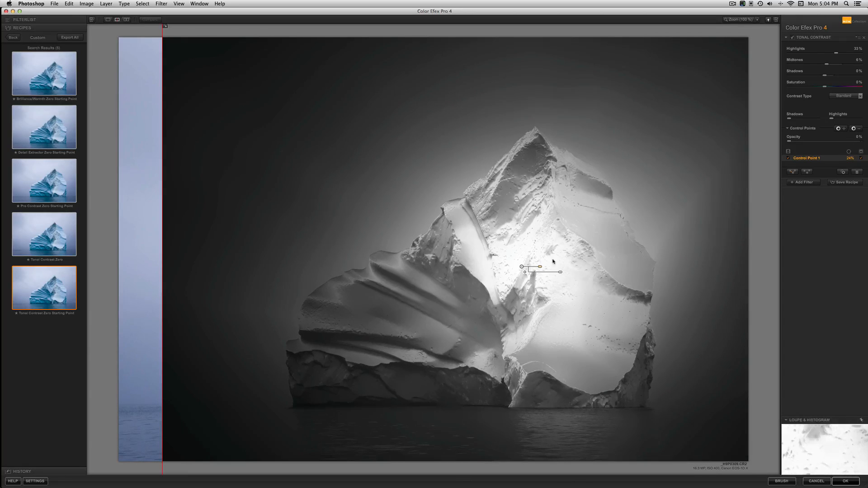
{"action": "left_click", "coordinate": [862, 158]}
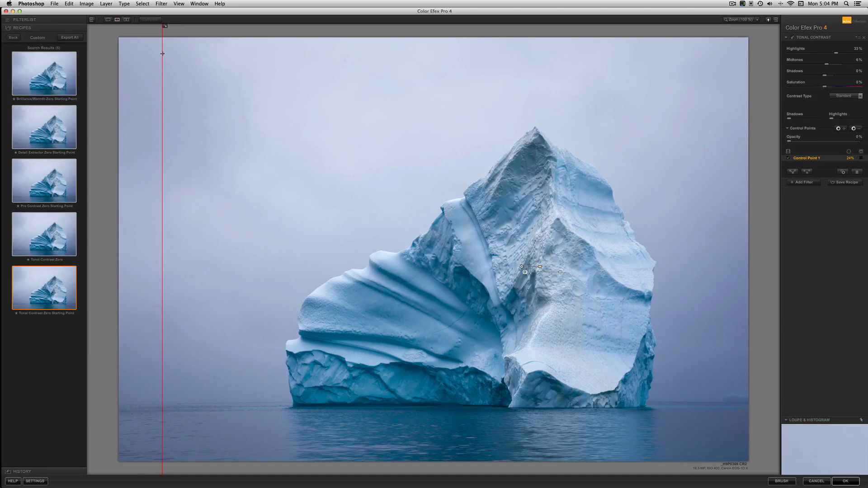
Step: Apply the Tonal Contrast filter to the photo and compare before and after by toggling the visibility of its layer
{"action": "mouse_move", "coordinate": [162, 54]}
{"action": "left_mouse_down"}
{"action": "mouse_move", "coordinate": [674, 112]}
{"action": "mouse_move", "coordinate": [216, 117]}
{"action": "mouse_move", "coordinate": [283, 129]}
{"action": "mouse_move", "coordinate": [702, 141]}
{"action": "mouse_move", "coordinate": [339, 137]}
{"action": "mouse_move", "coordinate": [204, 145]}
{"action": "left_mouse_up"}
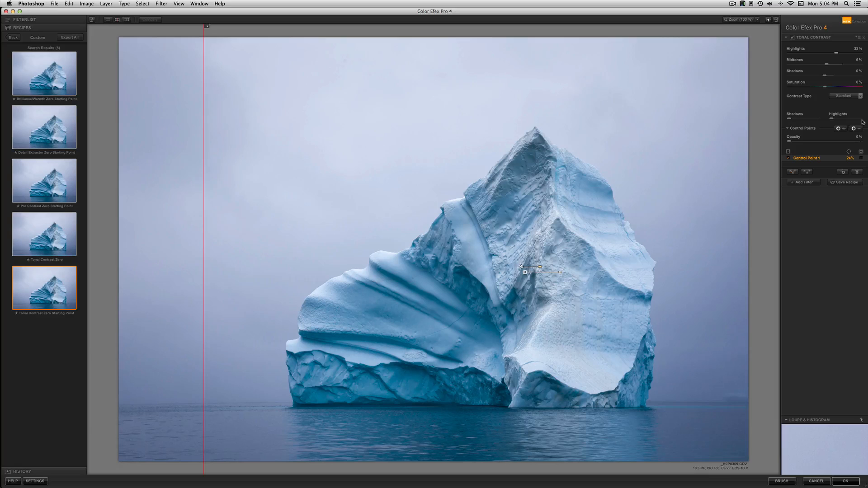
{"action": "left_click", "coordinate": [845, 481]}
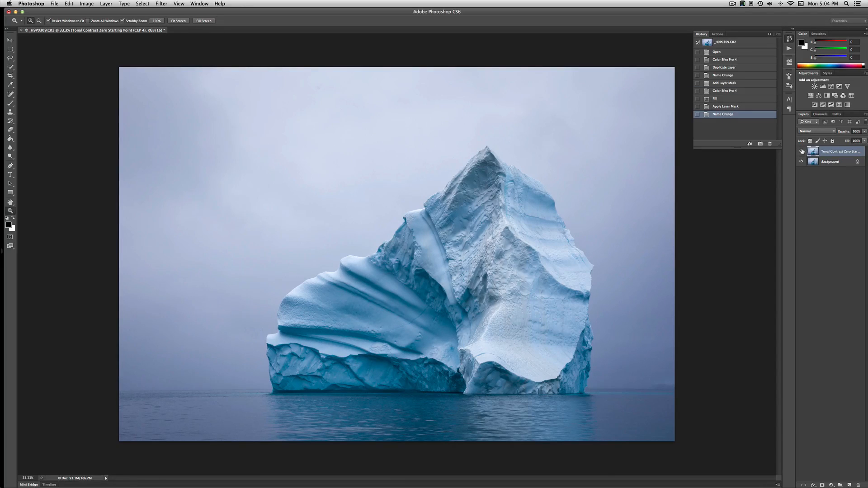
{"action": "left_click", "coordinate": [802, 151]}
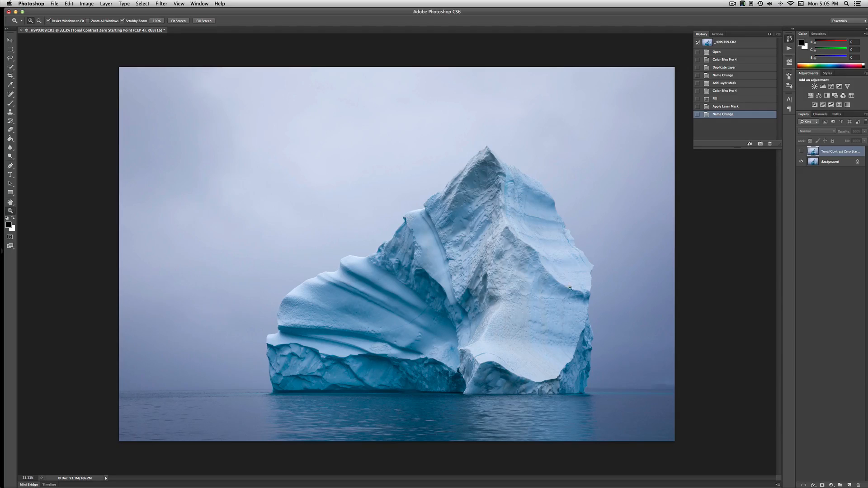
{"action": "left_click", "coordinate": [801, 152]}
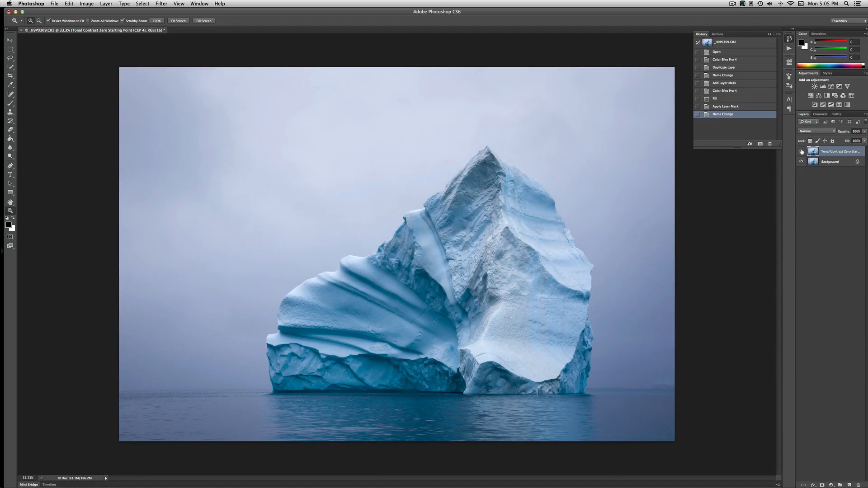
{"action": "left_click", "coordinate": [802, 151]}
{"action": "left_click", "coordinate": [802, 151]}
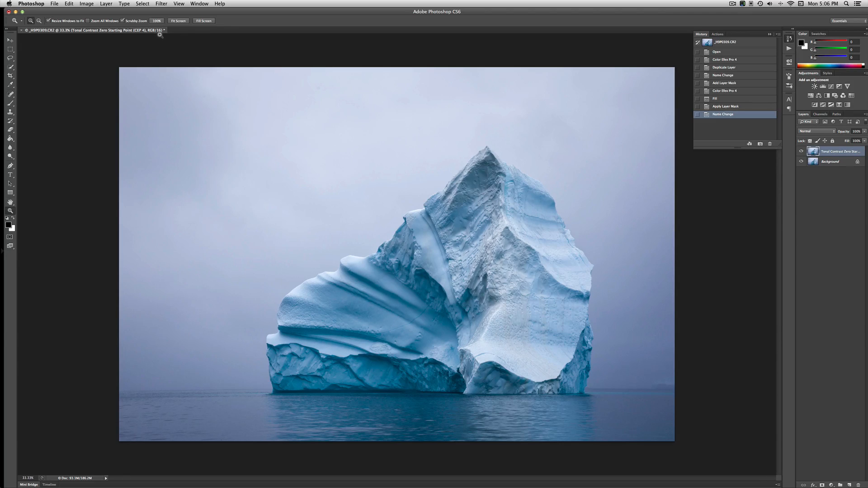
Step: Save and close the edited iceberg file and switch to Lightroom
{"action": "left_click", "coordinate": [55, 4]}
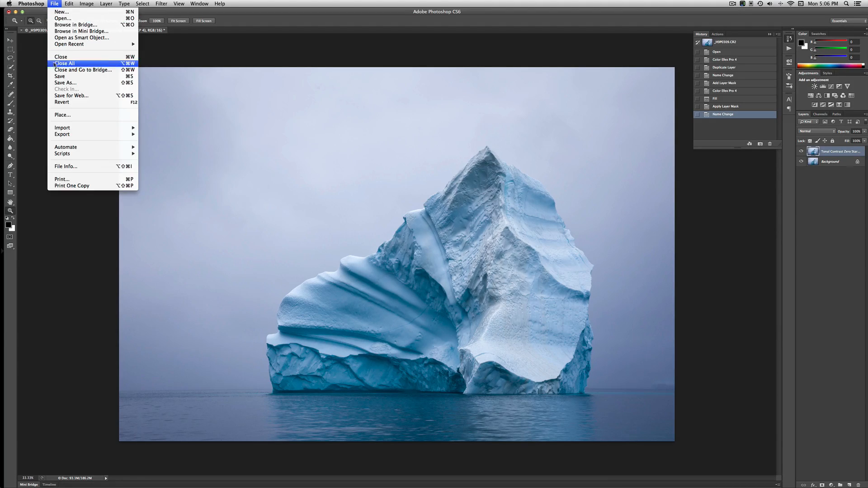
{"action": "left_click", "coordinate": [57, 77]}
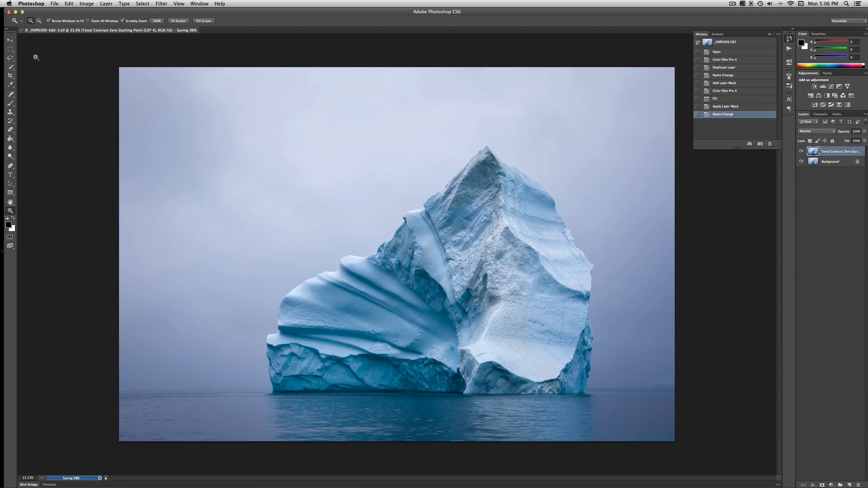
{"action": "left_click", "coordinate": [20, 31]}
{"action": "mouse_move", "coordinate": [867, 1]}
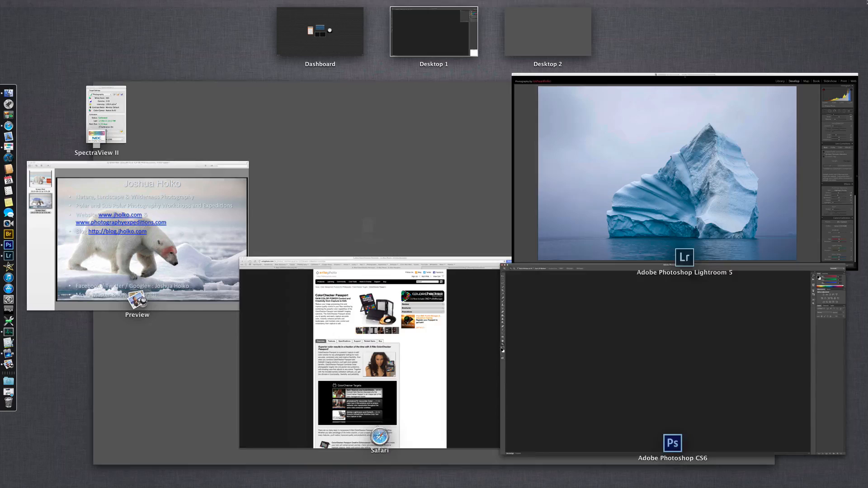
{"action": "left_click", "coordinate": [580, 172]}
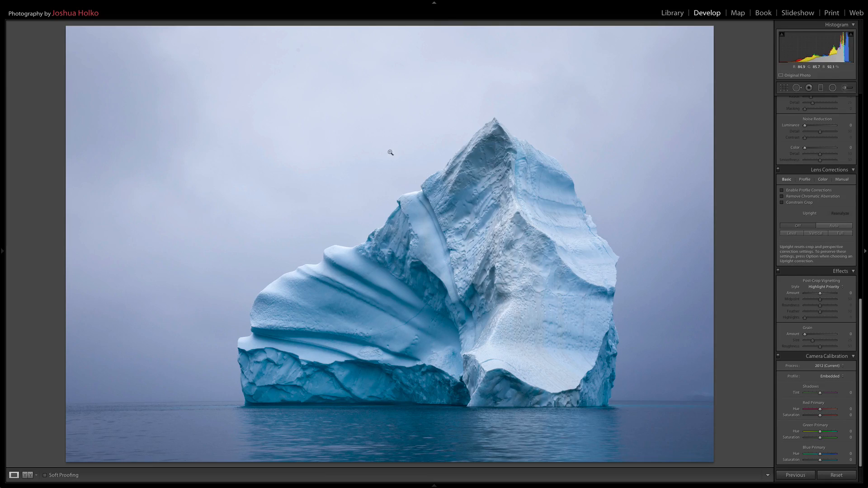
Step: Soft proof the iceberg photo with the MOAB Somerset Museum Rag iPF6300 16Bit.icc profile and simulate paper and ink
{"action": "left_click", "coordinate": [45, 476]}
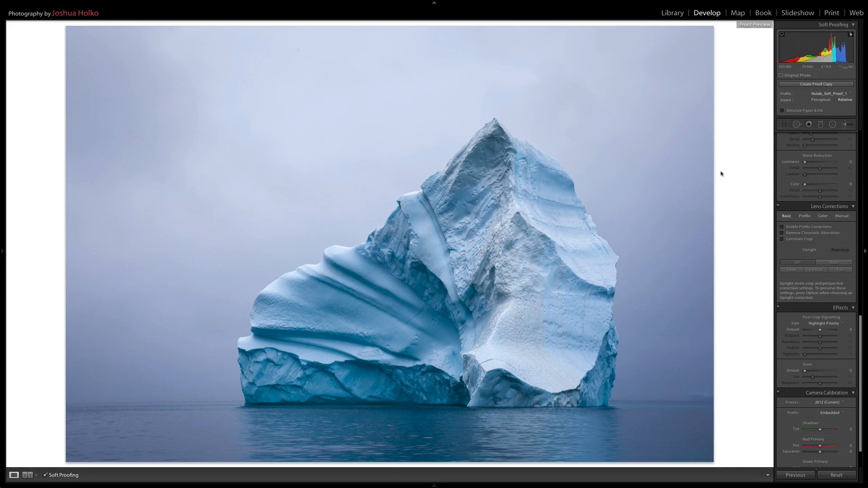
{"action": "left_click", "coordinate": [828, 94]}
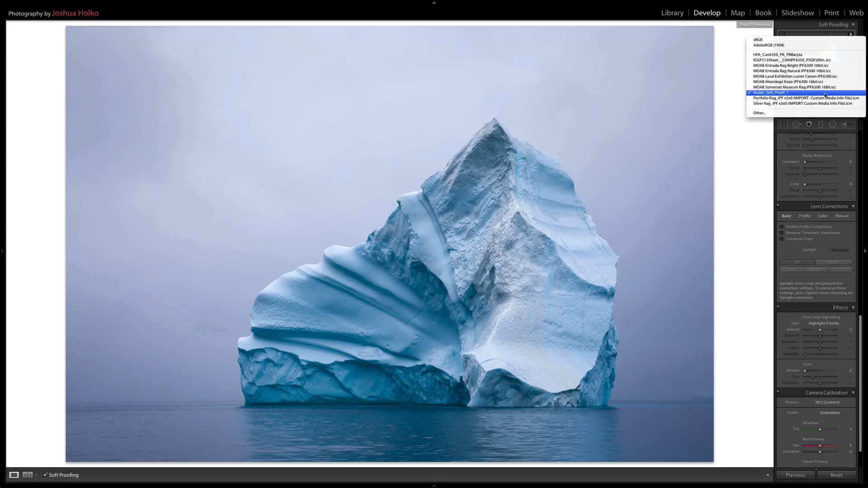
{"action": "left_click", "coordinate": [796, 87]}
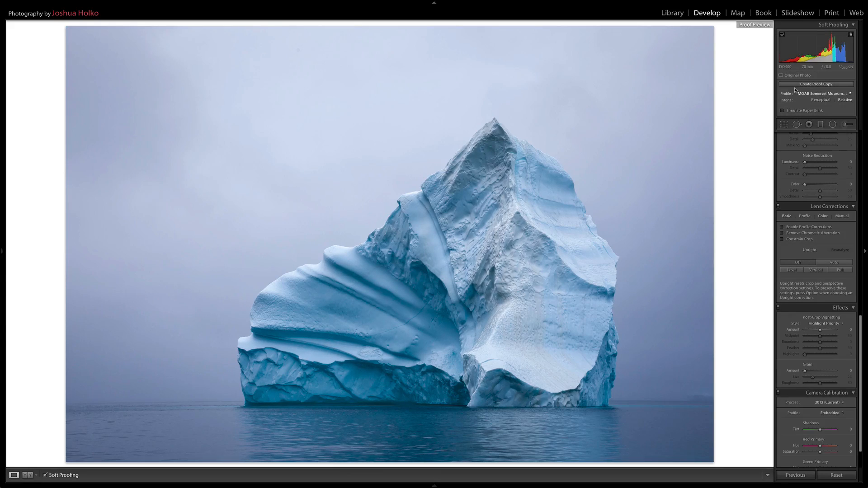
{"action": "left_click", "coordinate": [783, 111]}
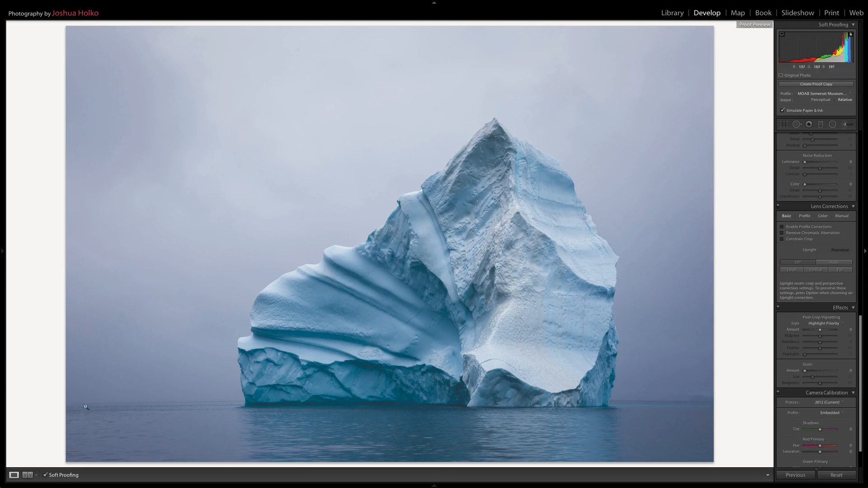
Step: Compare the photo with soft proofing off and on, and display the whole current image side by side with the proof preview
{"action": "left_click", "coordinate": [45, 476]}
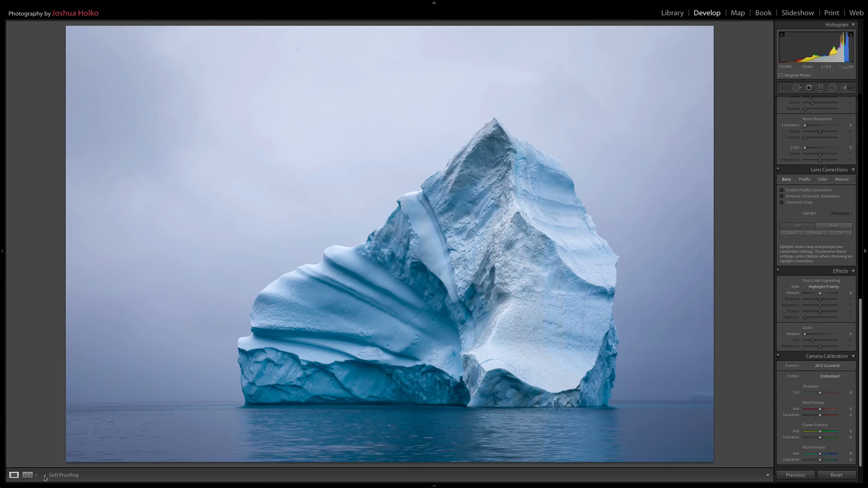
{"action": "left_click", "coordinate": [45, 475]}
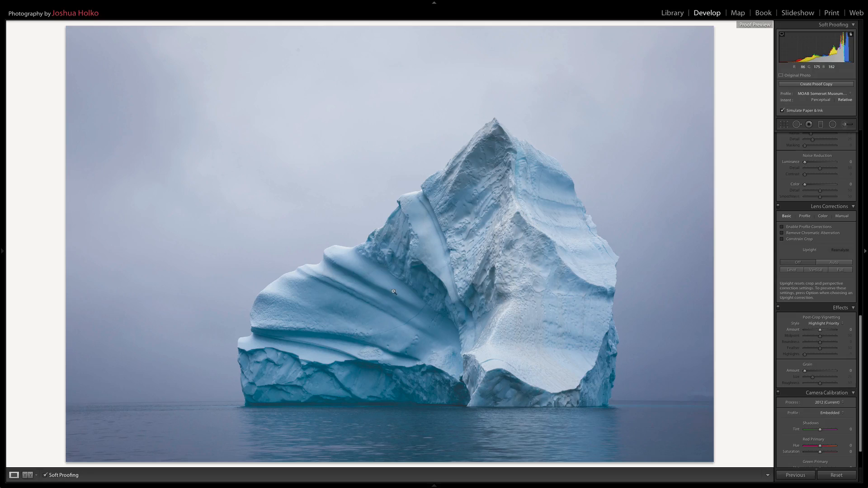
{"action": "scroll", "coordinate": [865, 183], "scroll_direction": "up", "scroll_amount": 5}
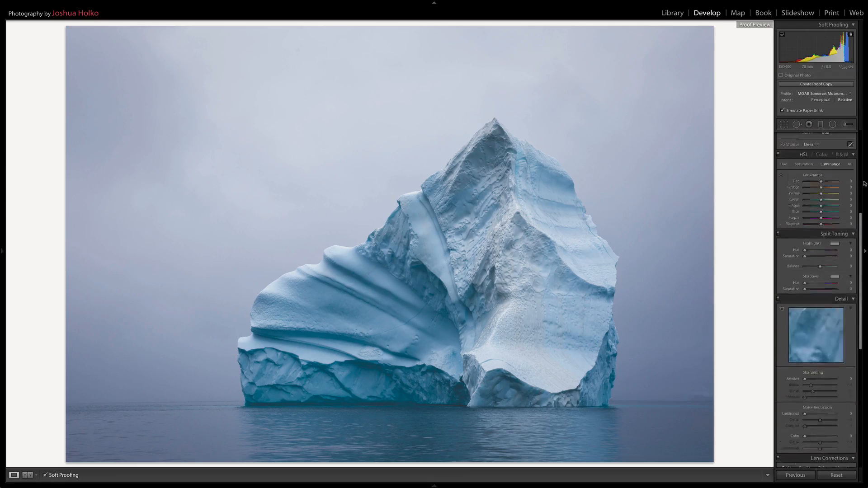
{"action": "scroll", "coordinate": [865, 183], "scroll_direction": "up", "scroll_amount": 4}
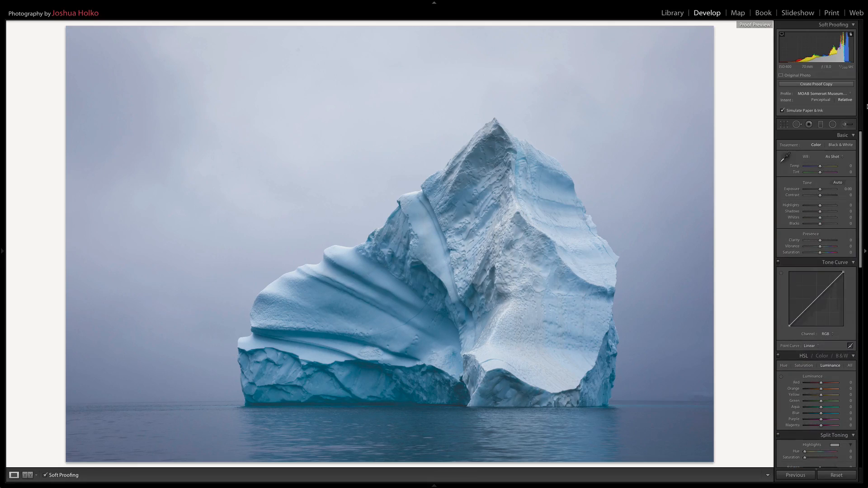
{"action": "left_click", "coordinate": [28, 475]}
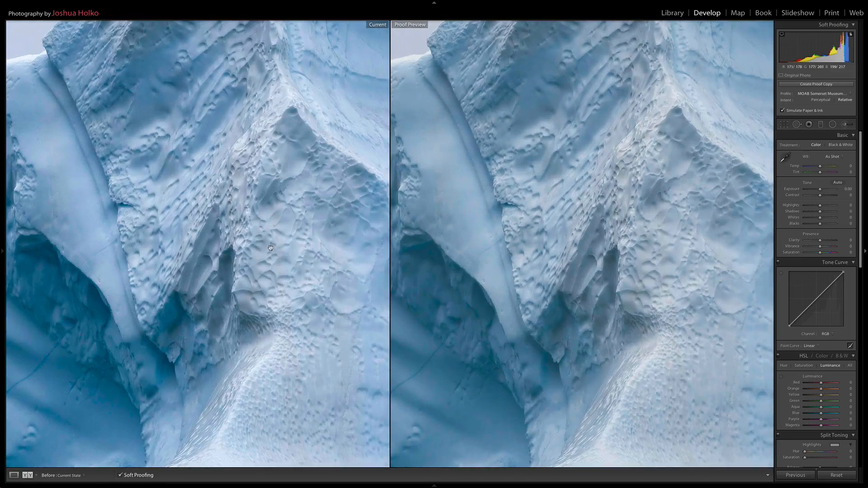
{"action": "left_click", "coordinate": [296, 217]}
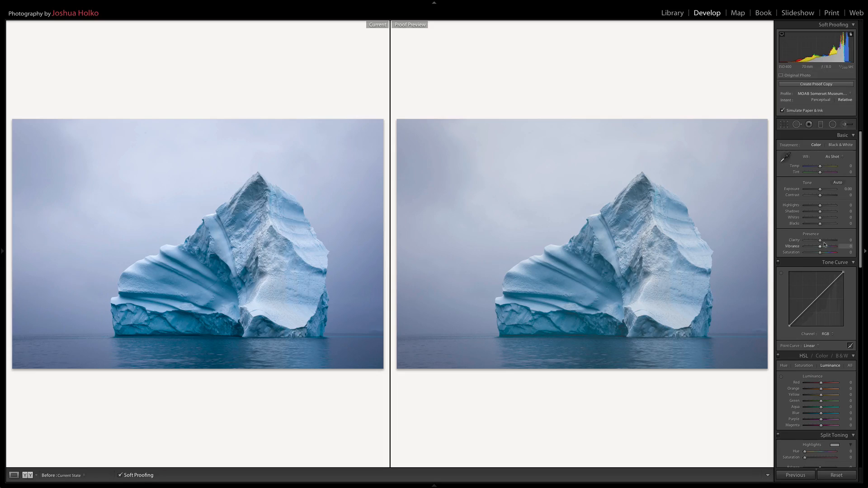
Step: Set Clarity to +10 and create a proof copy for the soft-proofing adjustments
{"action": "left_click", "coordinate": [851, 241]}
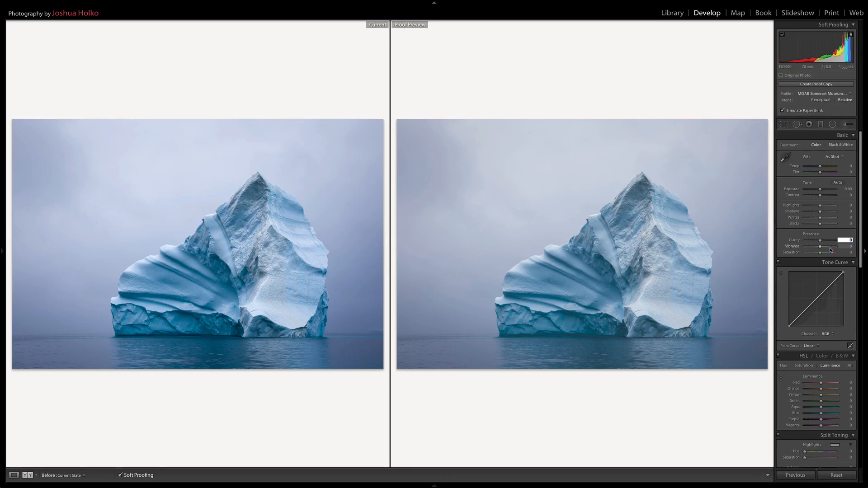
{"action": "key", "text": "Return"}
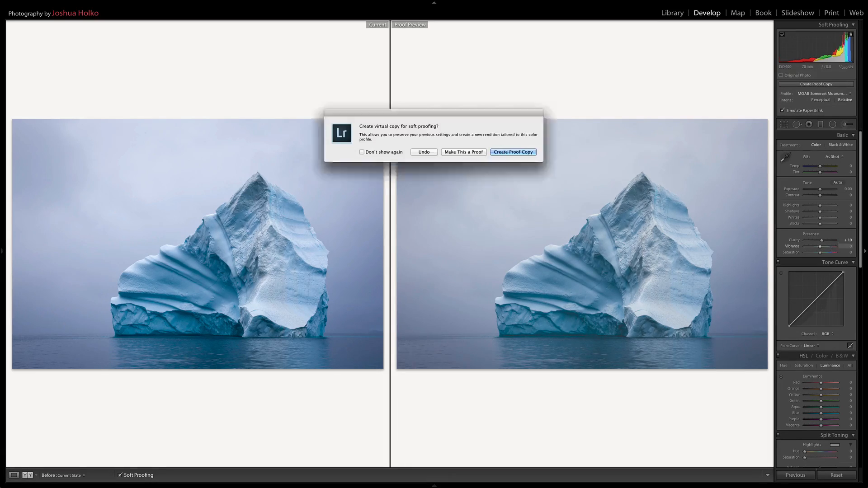
{"action": "left_click", "coordinate": [506, 152]}
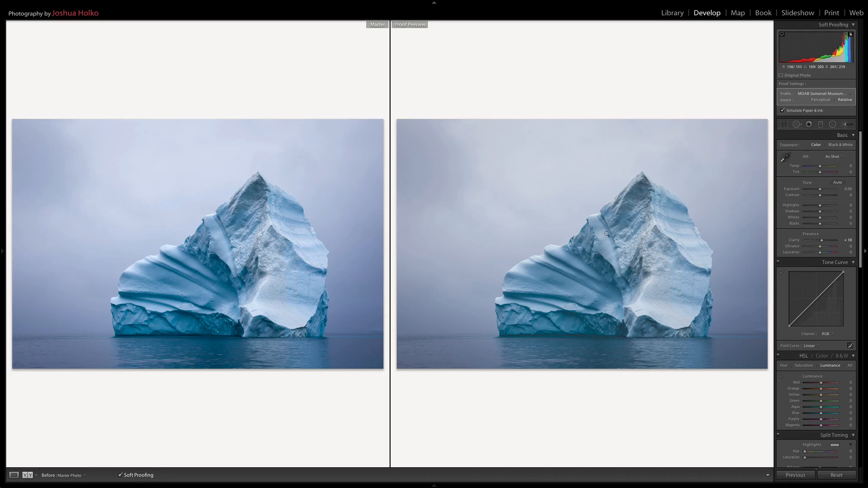
Step: Inspect the iceberg's lower edge up close in both views and set the proof copy's Saturation to +5
{"action": "left_click", "coordinate": [594, 320]}
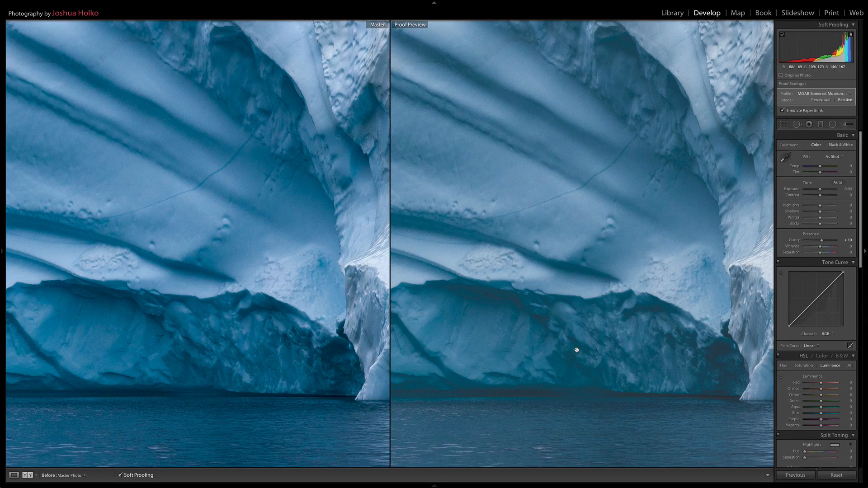
{"action": "left_click", "coordinate": [843, 253]}
{"action": "type", "text": "5"}
{"action": "key", "text": "Return"}
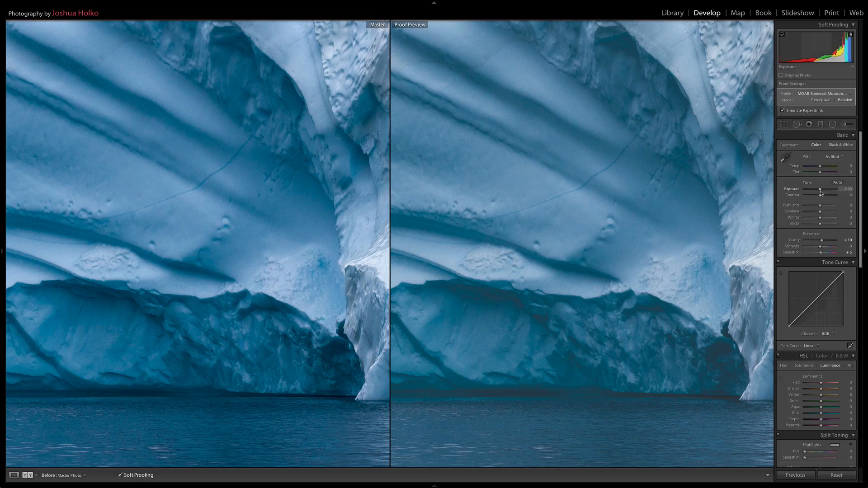
Step: Shape the proof copy's tone curve into a gentle S with points in the highlights, midtones and shadows
{"action": "left_click", "coordinate": [834, 281]}
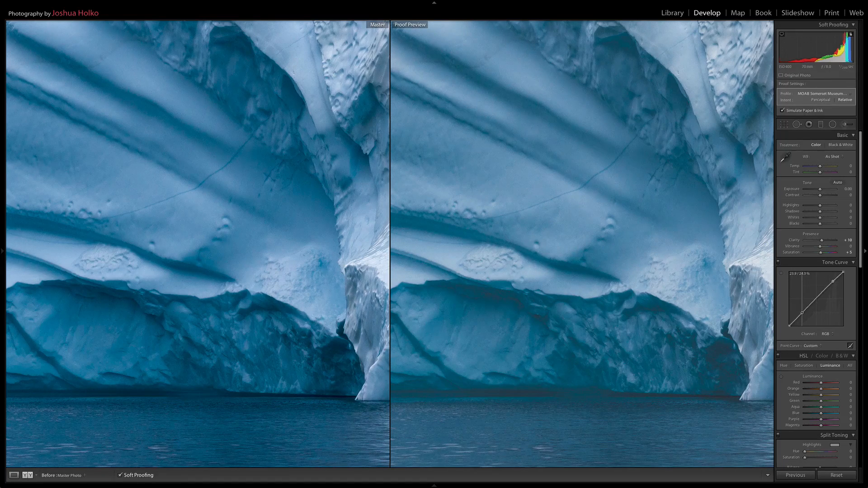
{"action": "left_click_drag", "start_coordinate": [803, 312], "coordinate": [803, 313]}
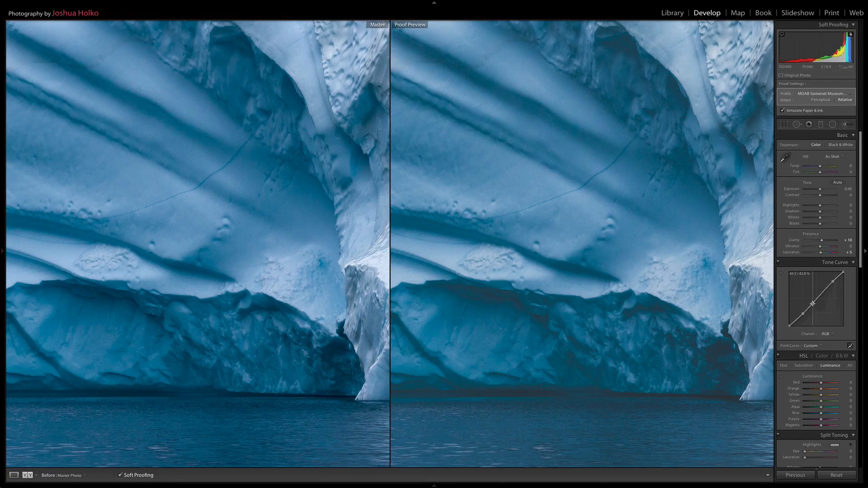
{"action": "left_click", "coordinate": [813, 303]}
{"action": "left_click_drag", "start_coordinate": [802, 314], "coordinate": [803, 314]}
{"action": "left_click_drag", "start_coordinate": [803, 315], "coordinate": [834, 280]}
{"action": "left_click_drag", "start_coordinate": [802, 313], "coordinate": [802, 315]}
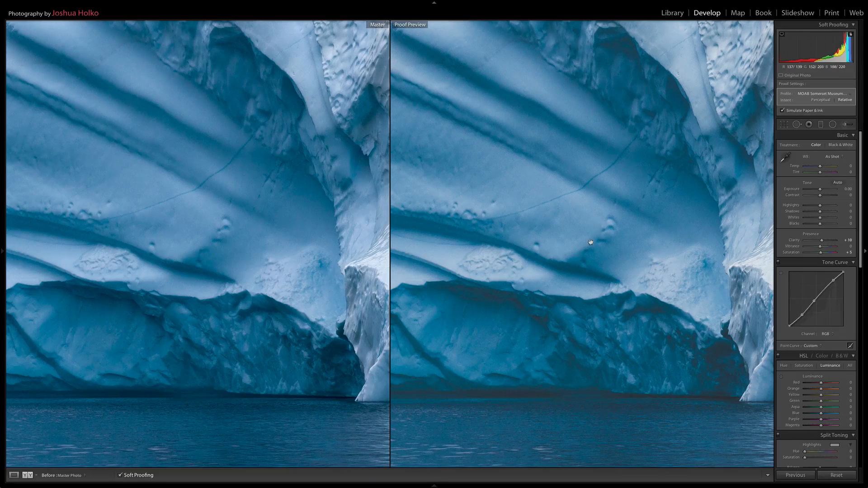
Step: View the whole image in both views, check the tone curve's effect, and display the proof preview alone
{"action": "left_click", "coordinate": [547, 252]}
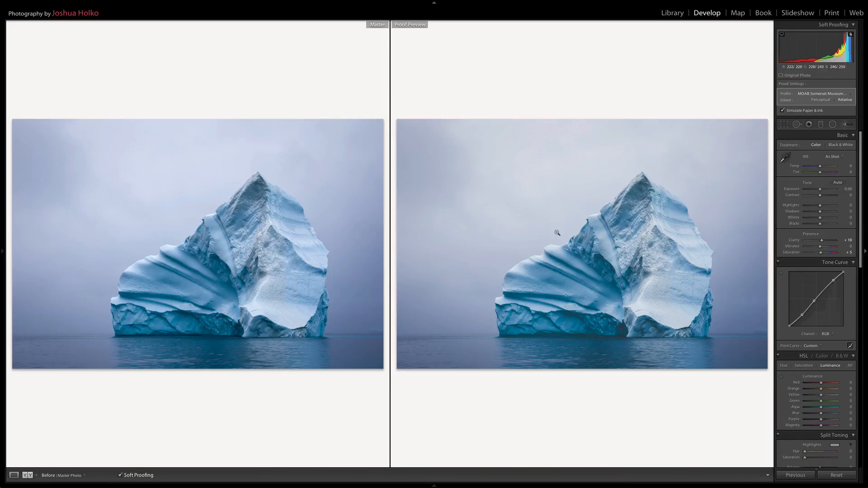
{"action": "left_click", "coordinate": [778, 262]}
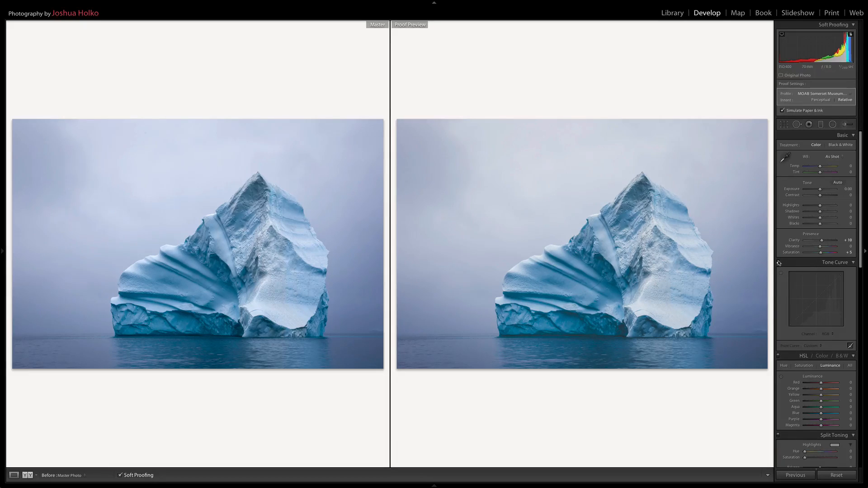
{"action": "left_click", "coordinate": [779, 263]}
{"action": "left_click", "coordinate": [14, 476]}
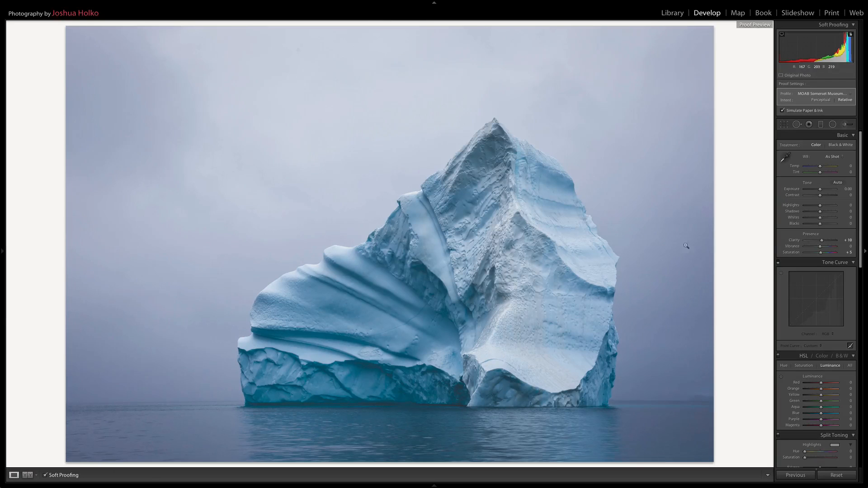
Step: Compare the full proof preview with the tone curve adjustment switched off and on, leaving it on
{"action": "left_click", "coordinate": [778, 263]}
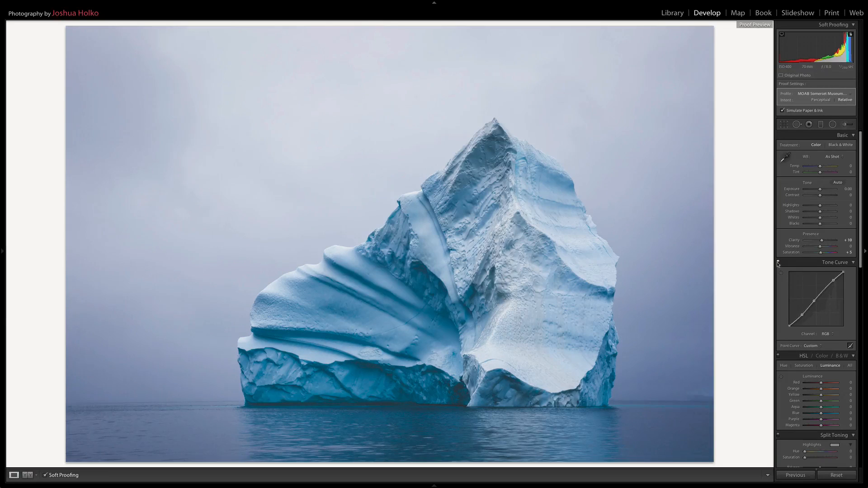
{"action": "left_click", "coordinate": [778, 262]}
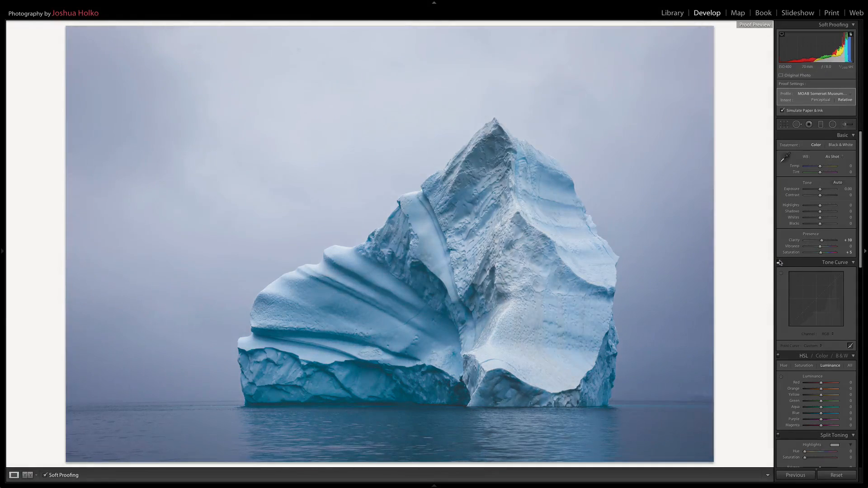
{"action": "left_click", "coordinate": [779, 262]}
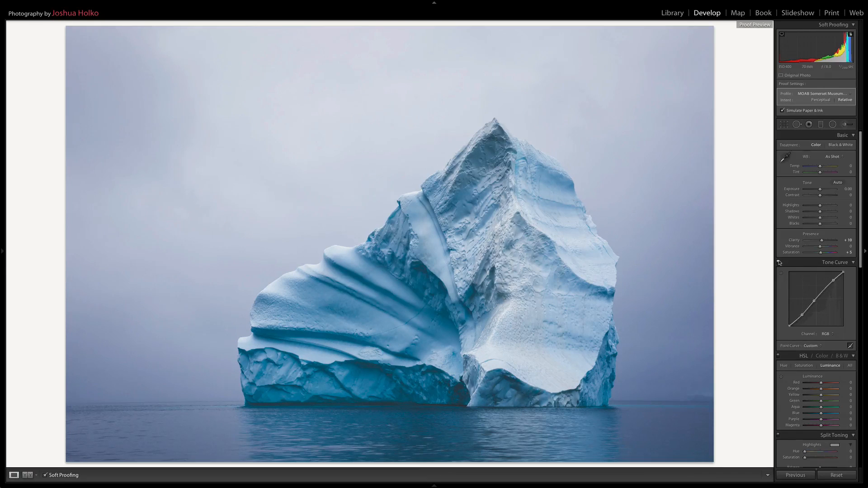
{"action": "left_click", "coordinate": [779, 263]}
{"action": "left_click", "coordinate": [779, 262]}
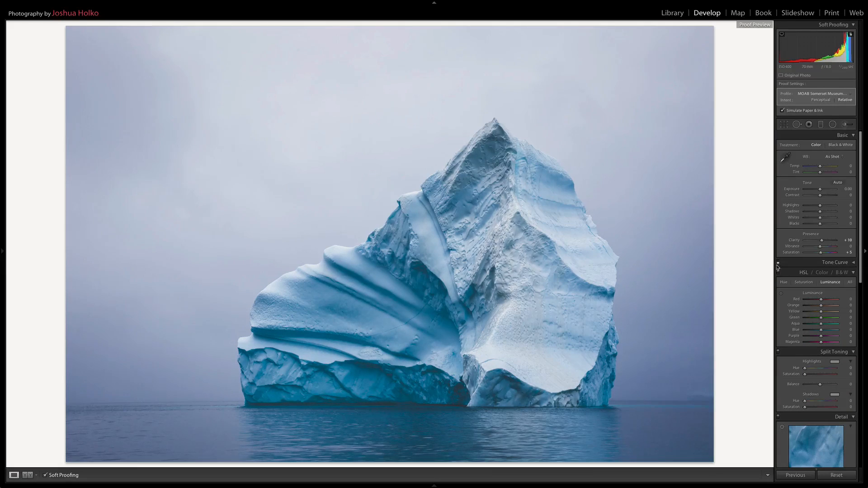
{"action": "left_click", "coordinate": [840, 261]}
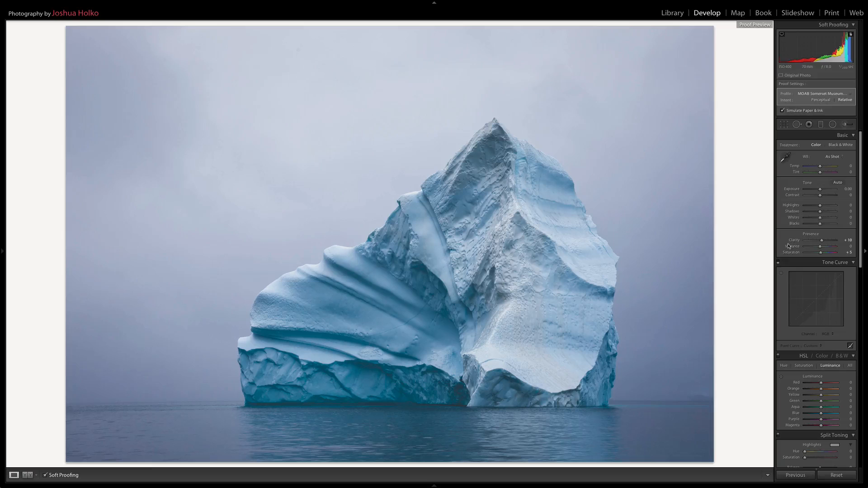
{"action": "left_click", "coordinate": [778, 264]}
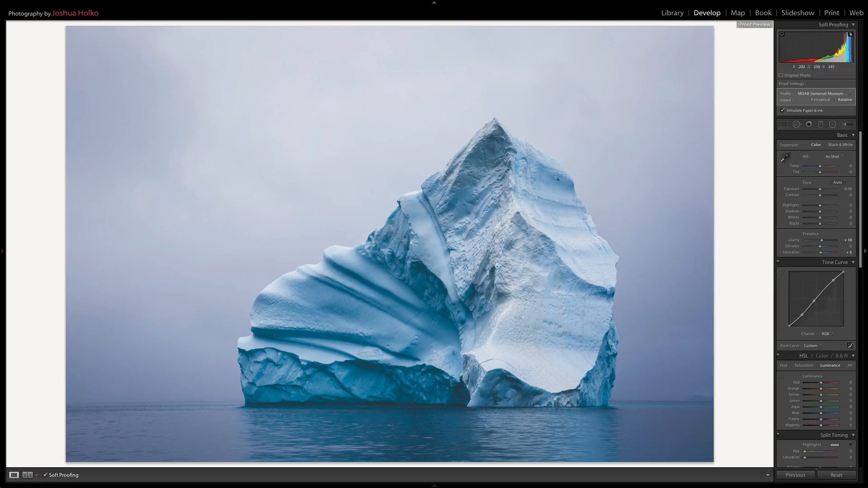
Step: Send the proof copy to Adobe Photoshop CS6 as a copy with Lightroom adjustments
{"action": "scroll", "coordinate": [860, 237], "scroll_direction": "down", "scroll_amount": 5}
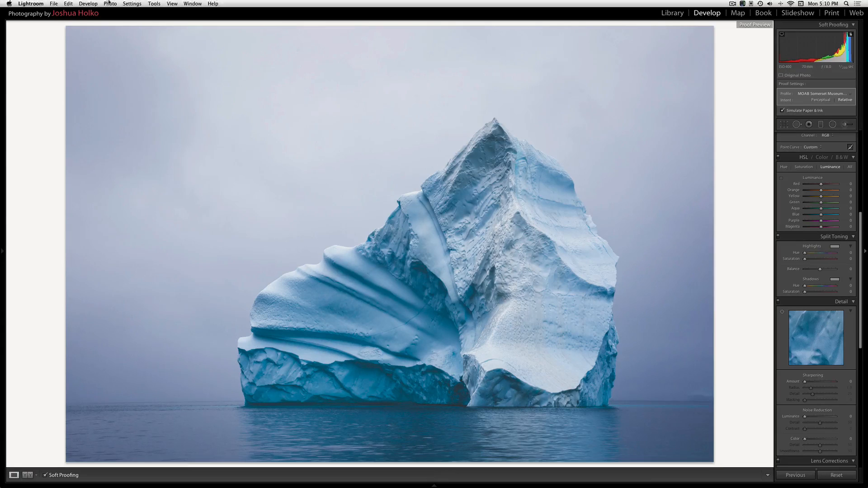
{"action": "left_click", "coordinate": [109, 4]}
{"action": "mouse_move", "coordinate": [145, 39]}
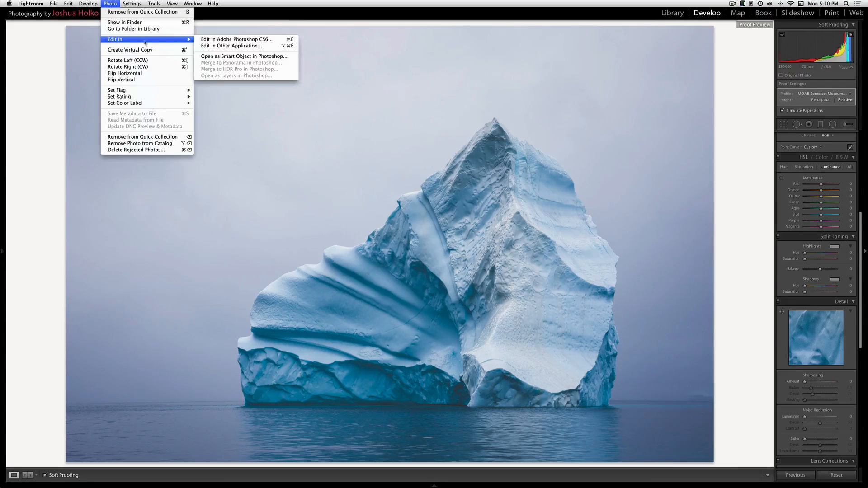
{"action": "left_click", "coordinate": [211, 40]}
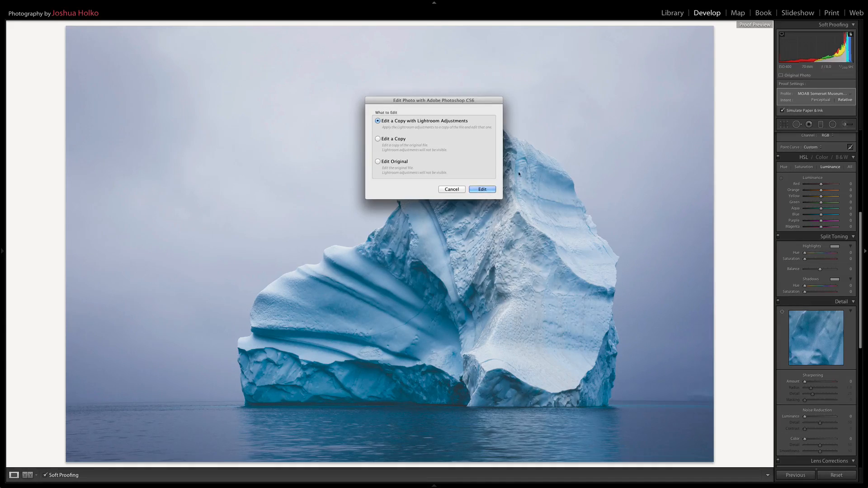
{"action": "left_click", "coordinate": [472, 189]}
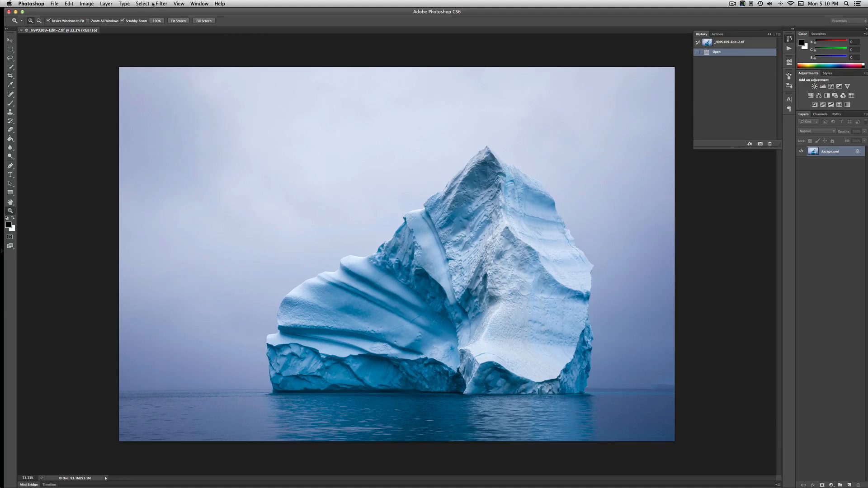
Step: Resize the image to a height of 10 inches with resampling turned off
{"action": "left_click", "coordinate": [86, 4]}
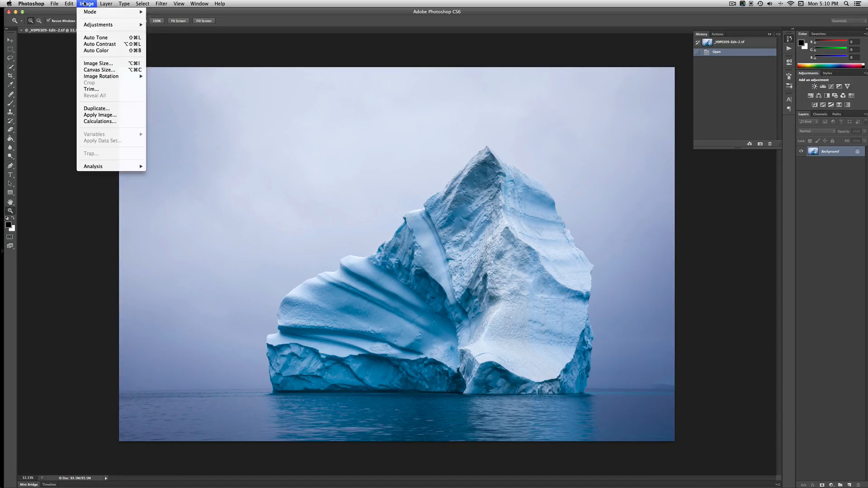
{"action": "left_click", "coordinate": [89, 63]}
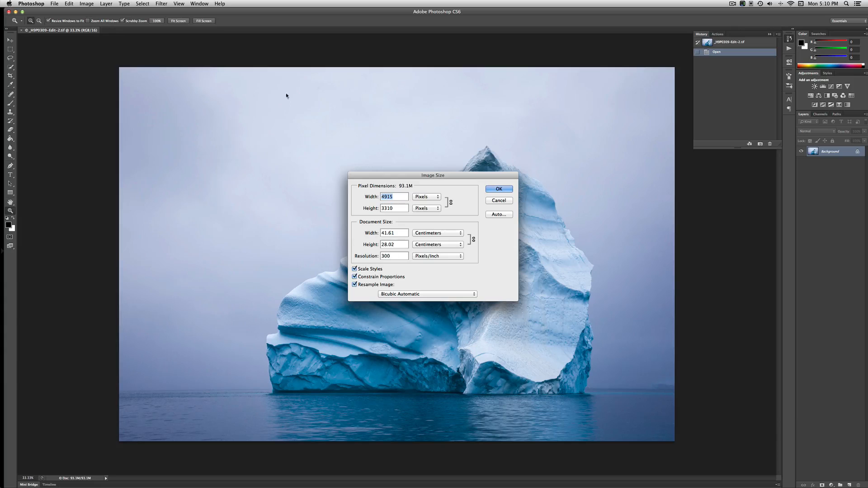
{"action": "left_click", "coordinate": [367, 285]}
{"action": "left_click", "coordinate": [428, 233]}
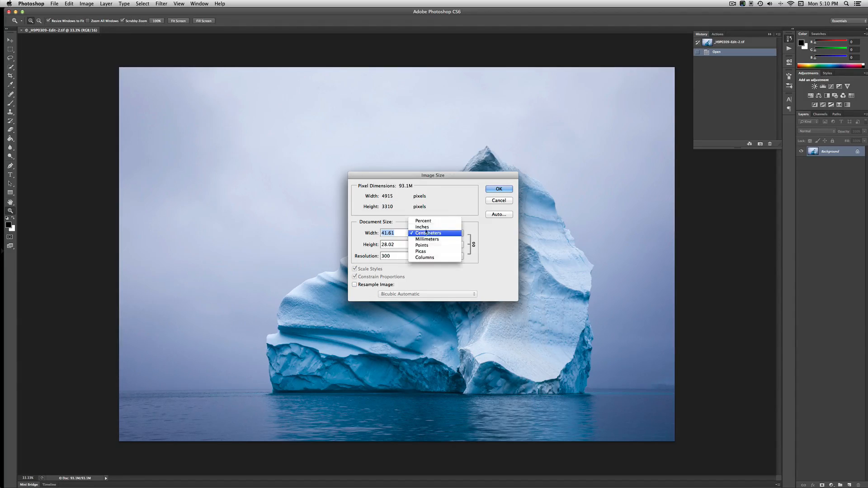
{"action": "left_click", "coordinate": [425, 225]}
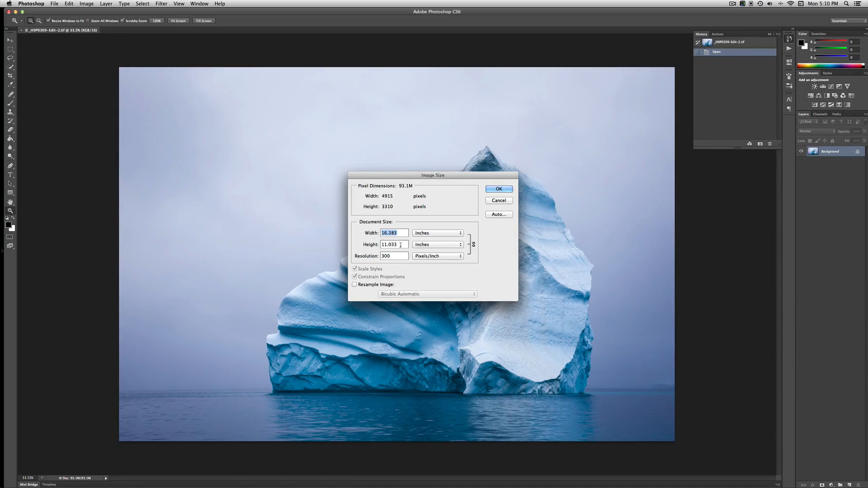
{"action": "left_click_drag", "start_coordinate": [401, 246], "coordinate": [378, 246]}
{"action": "type", "text": "10"}
{"action": "left_click", "coordinate": [498, 188]}
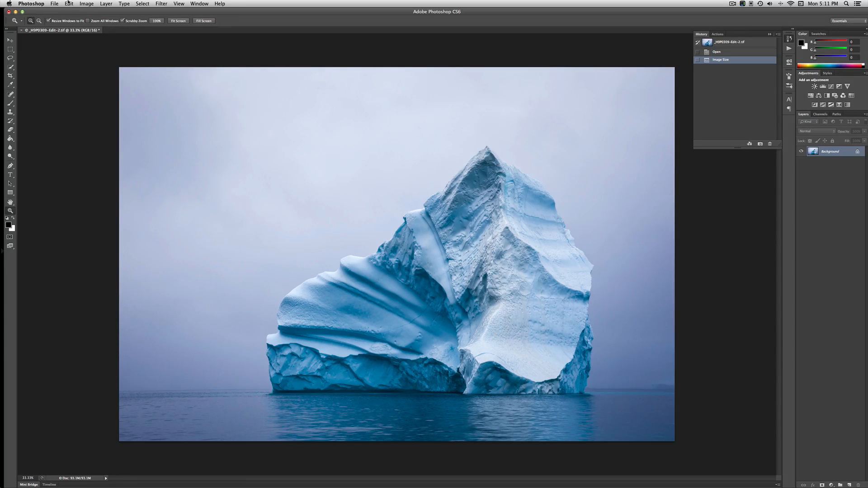
Step: Sharpen the image for print with PhotoKit Output Sharpener 2, using the Inkjet Output Sharpeners set and the Matte effect
{"action": "left_click", "coordinate": [54, 4]}
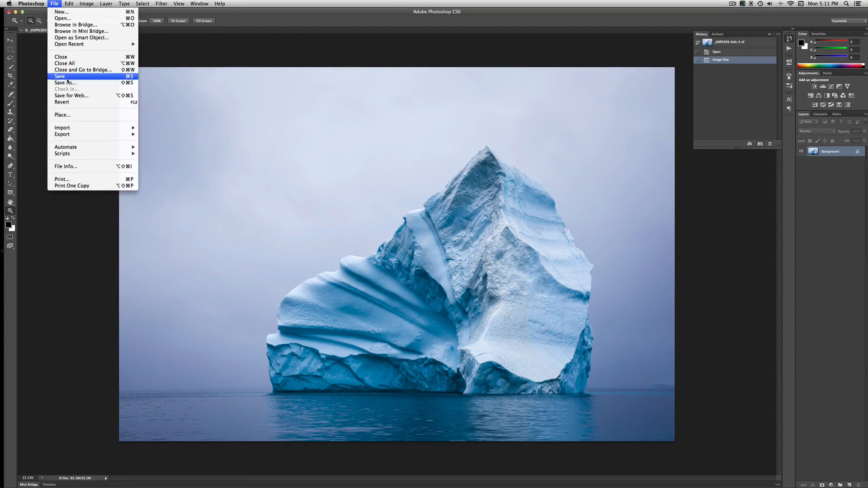
{"action": "mouse_move", "coordinate": [65, 135]}
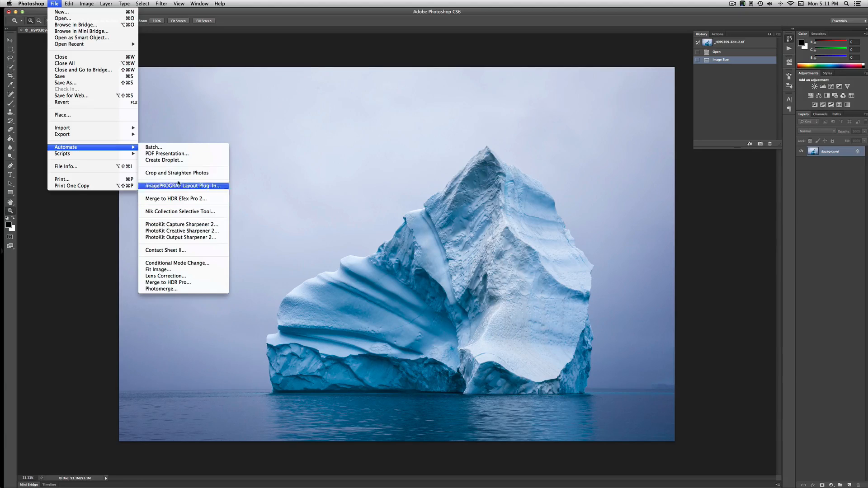
{"action": "left_click", "coordinate": [162, 238]}
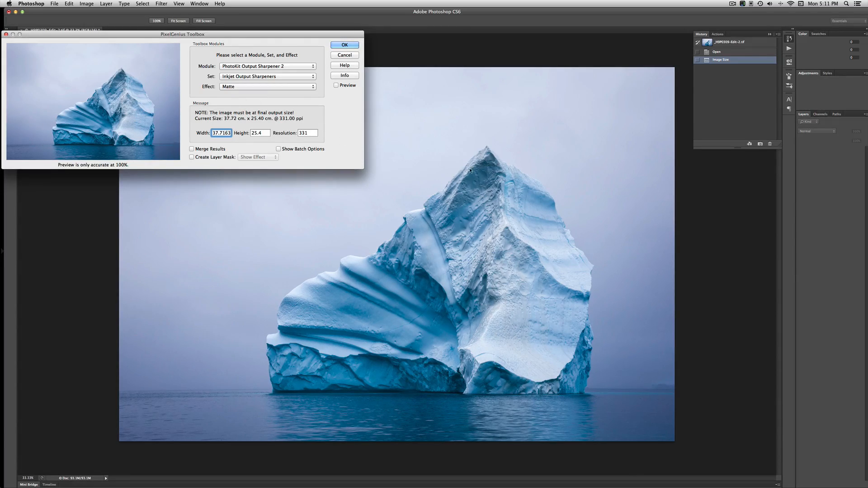
{"action": "left_click", "coordinate": [345, 45]}
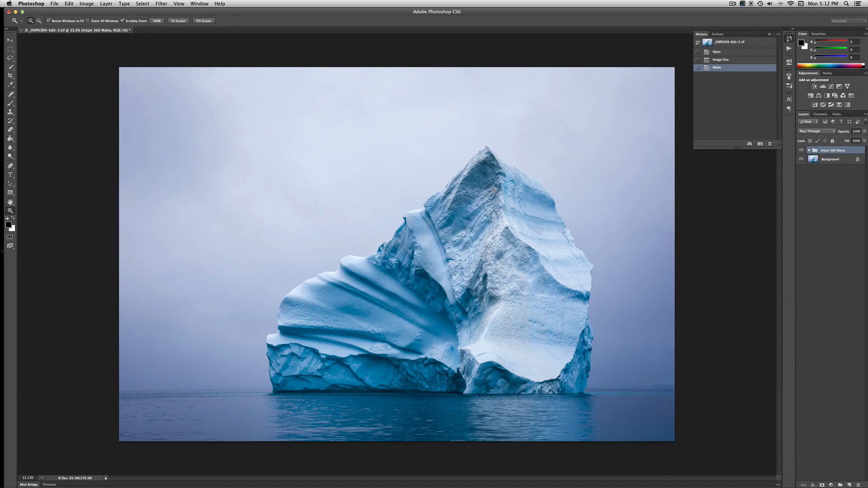
Step: Export the image to the iPF6350 Print Plug-In and choose Moab Somerset as the media type
{"action": "left_click", "coordinate": [55, 3]}
{"action": "mouse_move", "coordinate": [59, 135]}
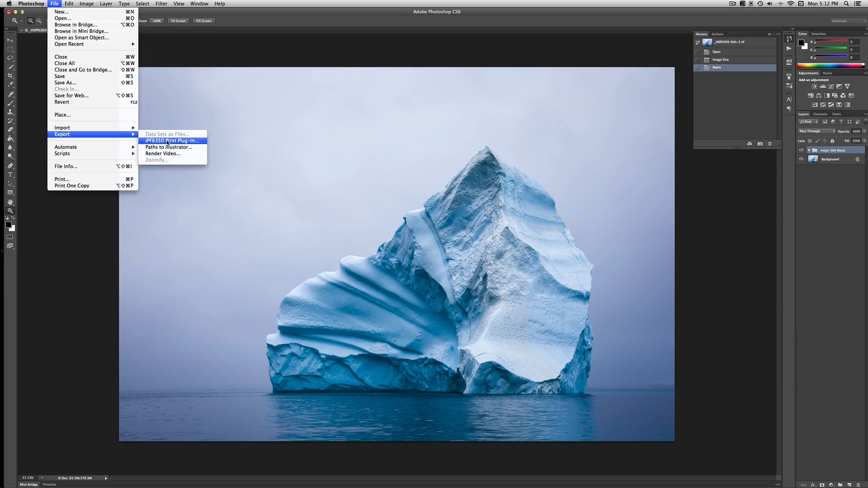
{"action": "left_click", "coordinate": [167, 142]}
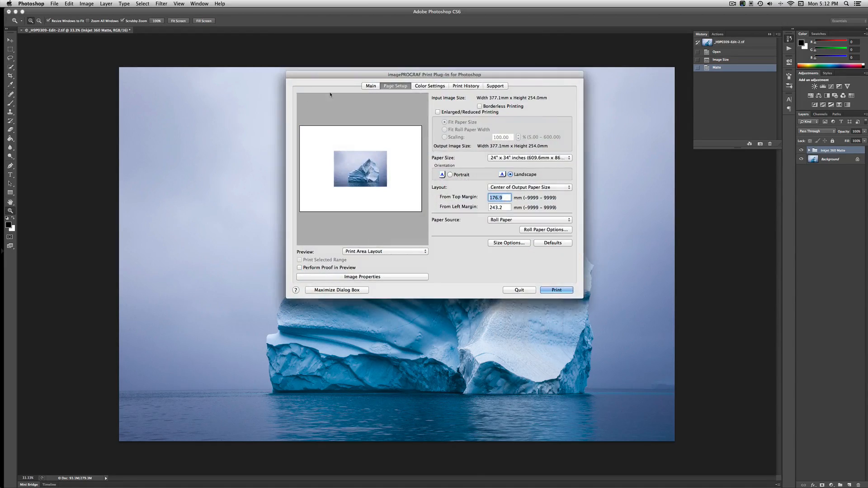
{"action": "left_click", "coordinate": [370, 85]}
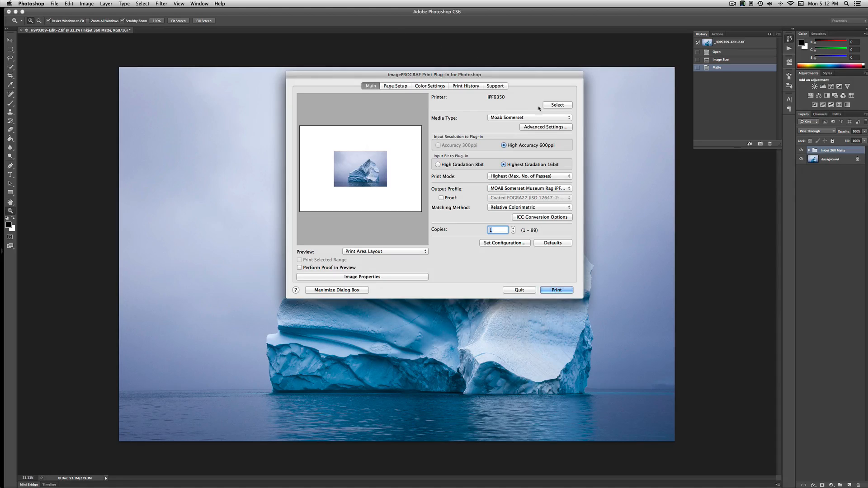
{"action": "left_click", "coordinate": [496, 119]}
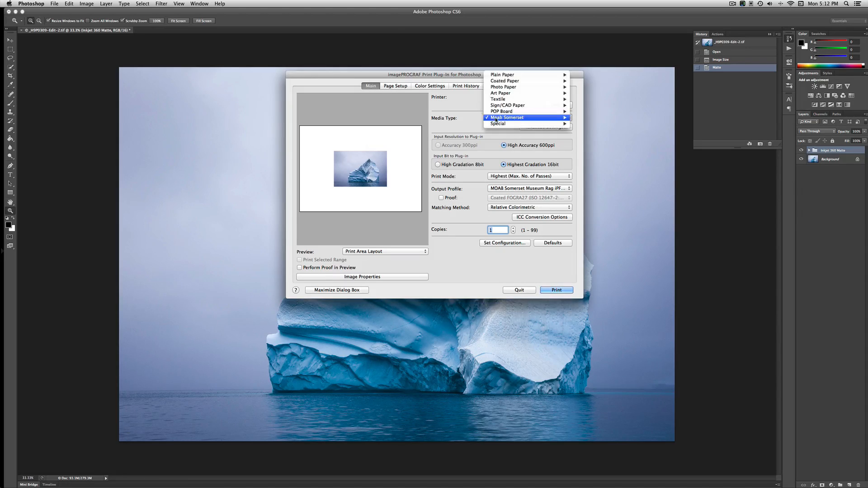
{"action": "mouse_move", "coordinate": [497, 118]}
{"action": "left_click", "coordinate": [582, 120]}
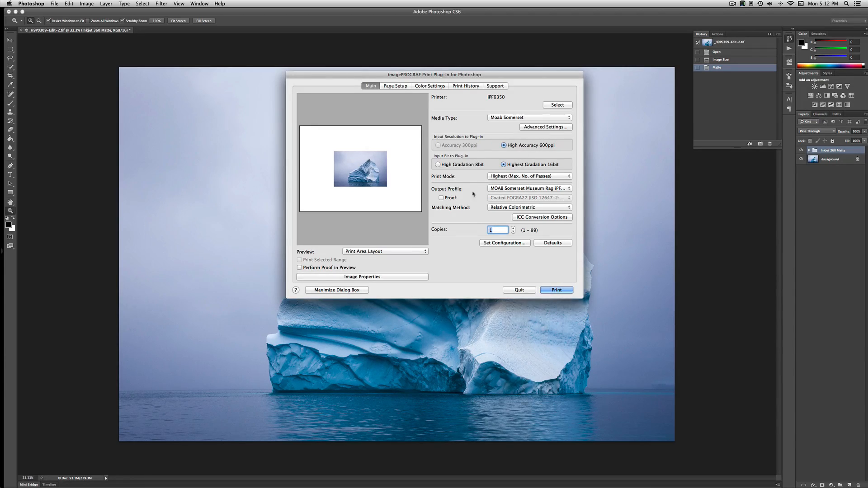
Step: Choose the MOAB Somerset Museum Rag iPF6300 16bit output profile and the Relative Colorimetric matching method
{"action": "left_click", "coordinate": [524, 190]}
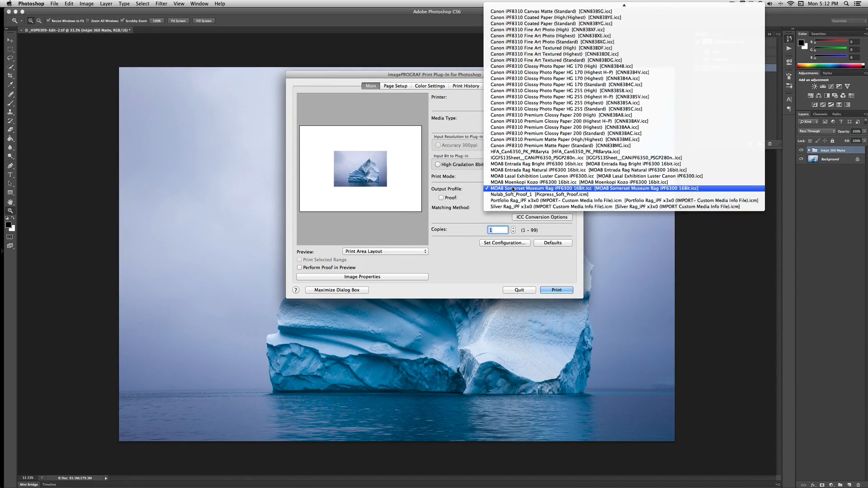
{"action": "left_click", "coordinate": [513, 189]}
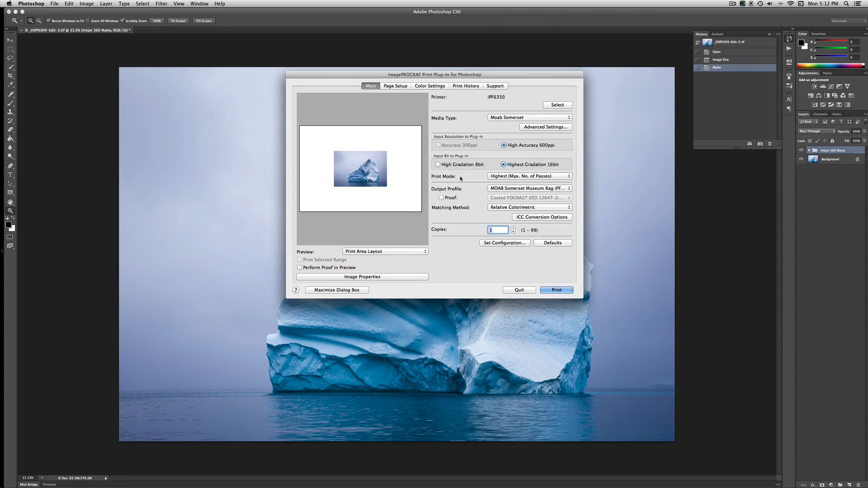
{"action": "left_click", "coordinate": [495, 209]}
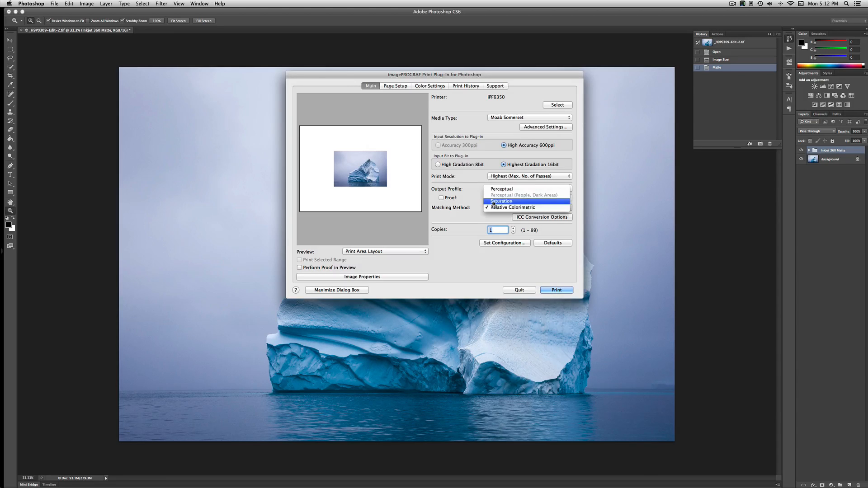
{"action": "left_click", "coordinate": [494, 209]}
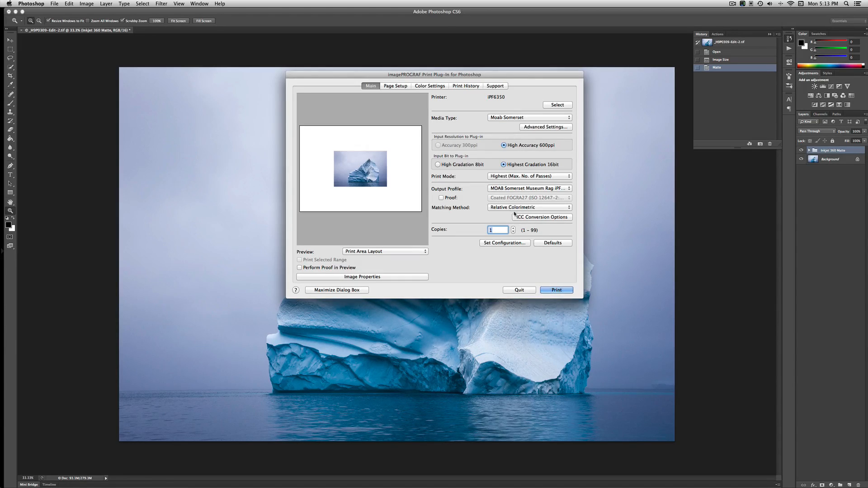
Step: Set the print paper size to 13"x19" (Super B) and the paper source to Manual (3mm margins), accepting the reduced-margin warning
{"action": "left_click", "coordinate": [389, 86]}
{"action": "left_click", "coordinate": [501, 161]}
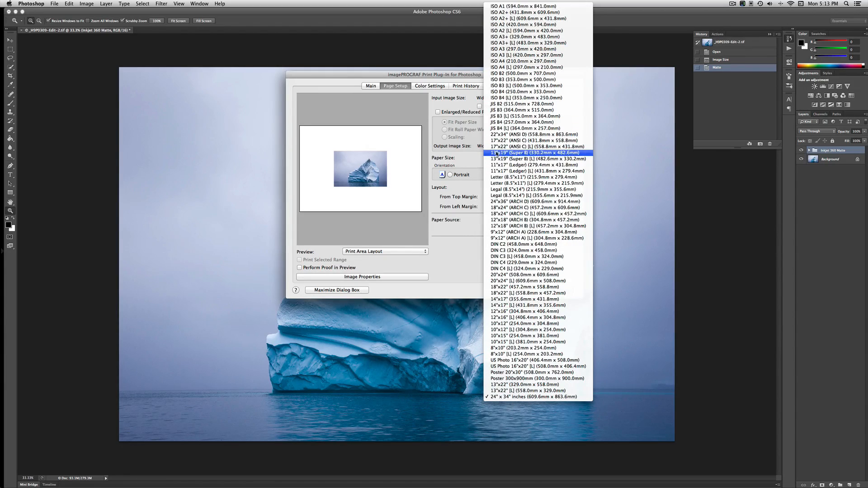
{"action": "left_click", "coordinate": [496, 155]}
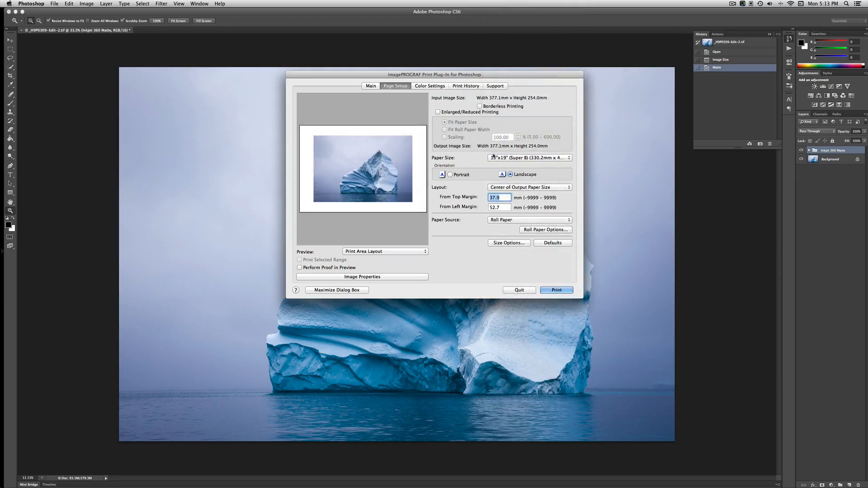
{"action": "left_click", "coordinate": [504, 219]}
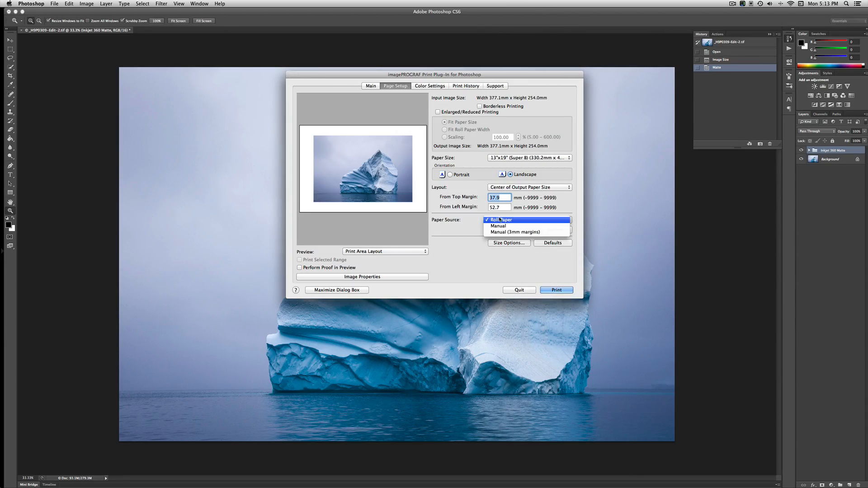
{"action": "left_click", "coordinate": [497, 232]}
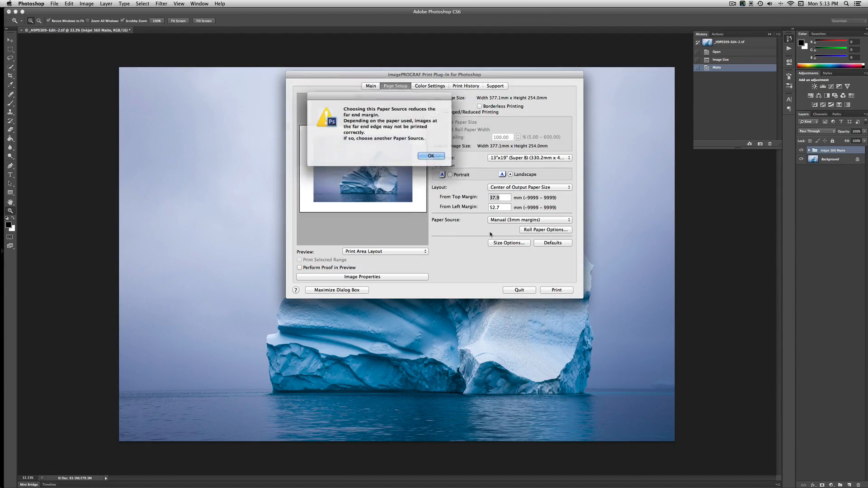
{"action": "left_click", "coordinate": [431, 155]}
{"action": "left_click", "coordinate": [431, 136]}
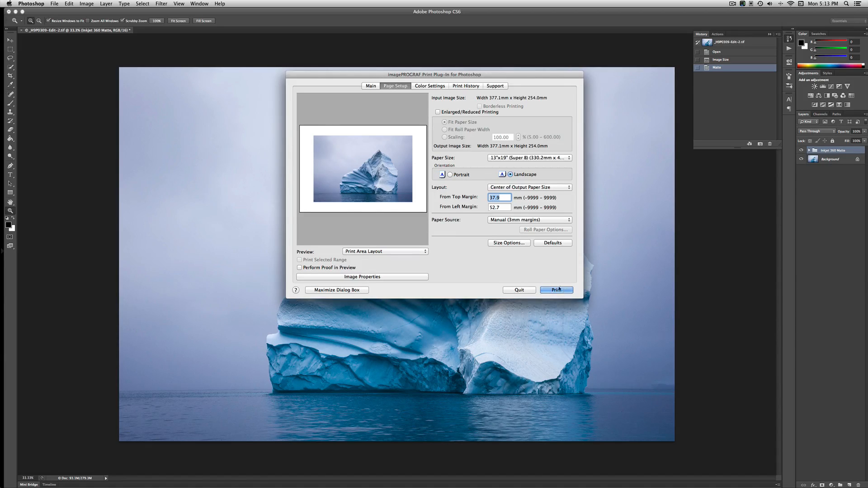
Step: Quit the print plug-in without printing and close the iceberg image without saving its changes
{"action": "left_click", "coordinate": [512, 292]}
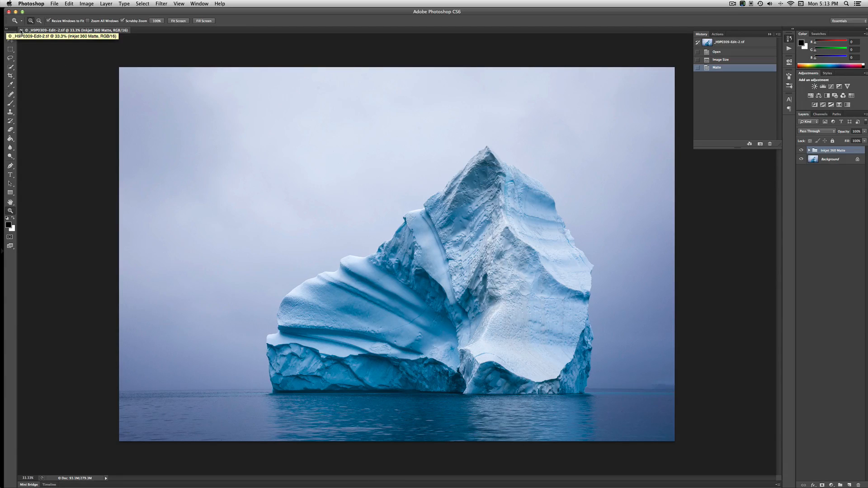
{"action": "left_click", "coordinate": [21, 31]}
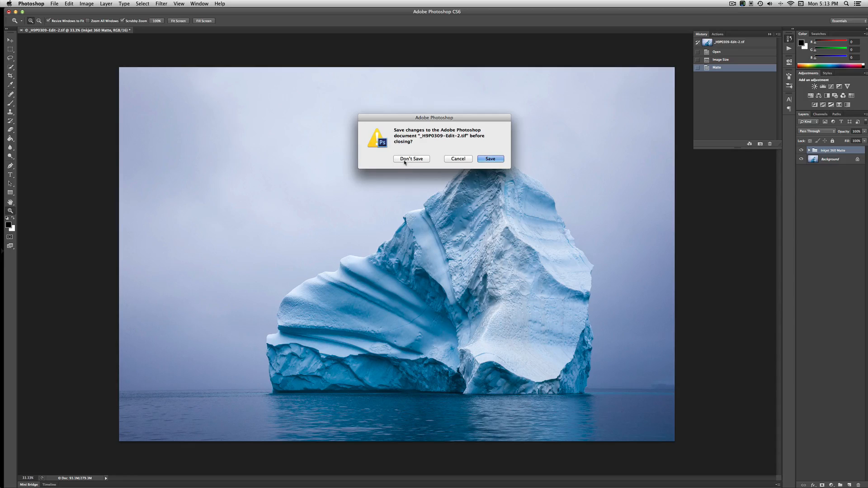
{"action": "left_click", "coordinate": [402, 159]}
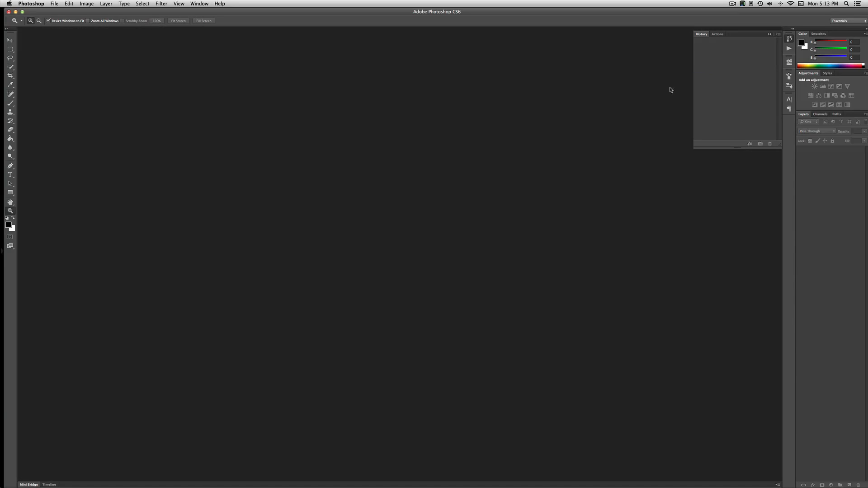
Step: Switch to Lightroom, open the polar bear photo from the Quick Collection for developing, and turn soft proofing off
{"action": "key", "text": "ctrl+Up"}
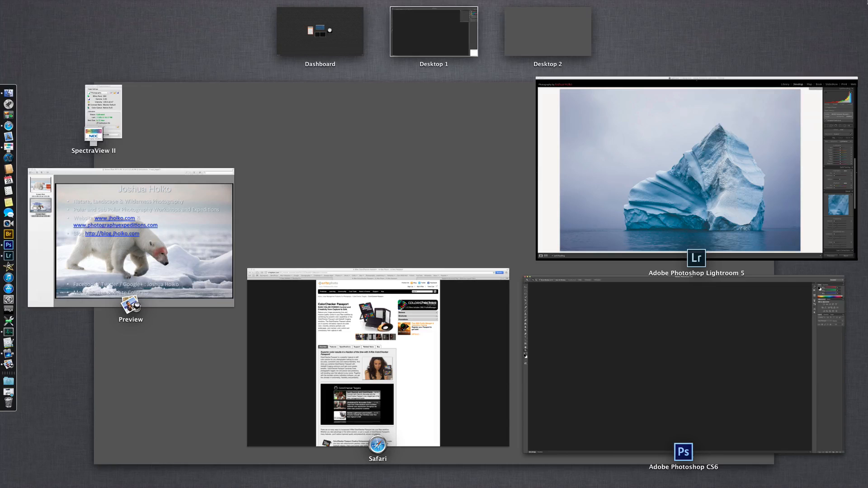
{"action": "left_click", "coordinate": [600, 173]}
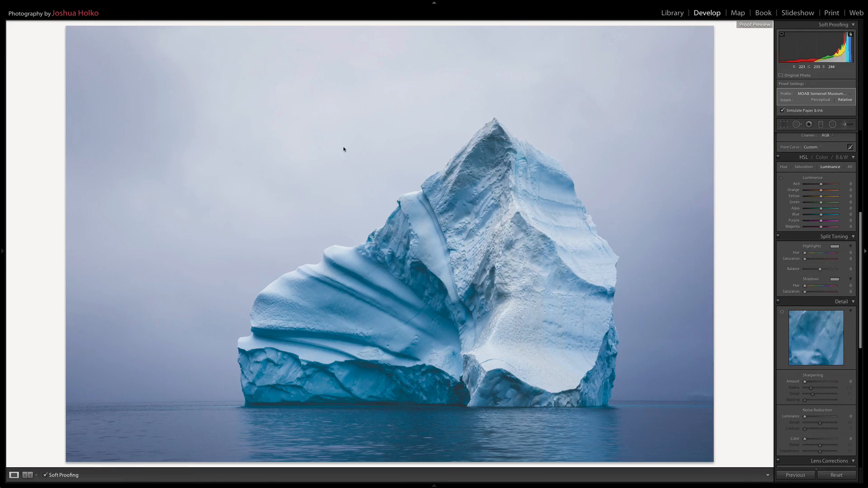
{"action": "key", "text": "g"}
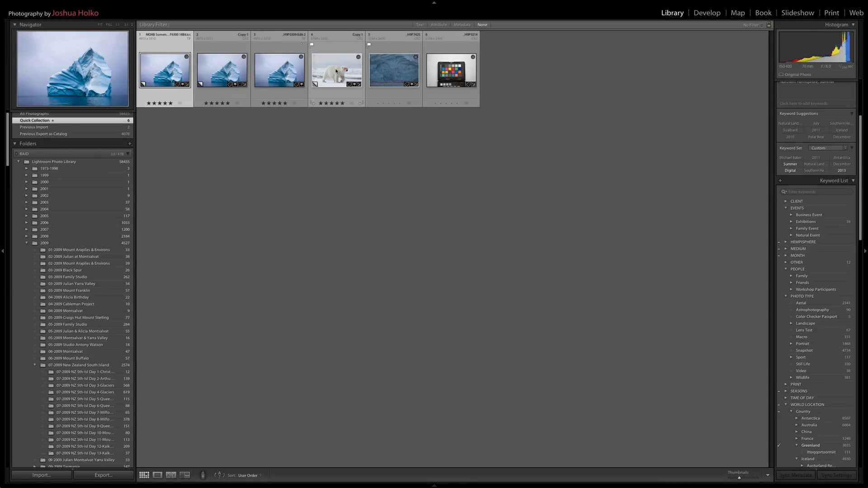
{"action": "left_click", "coordinate": [339, 70]}
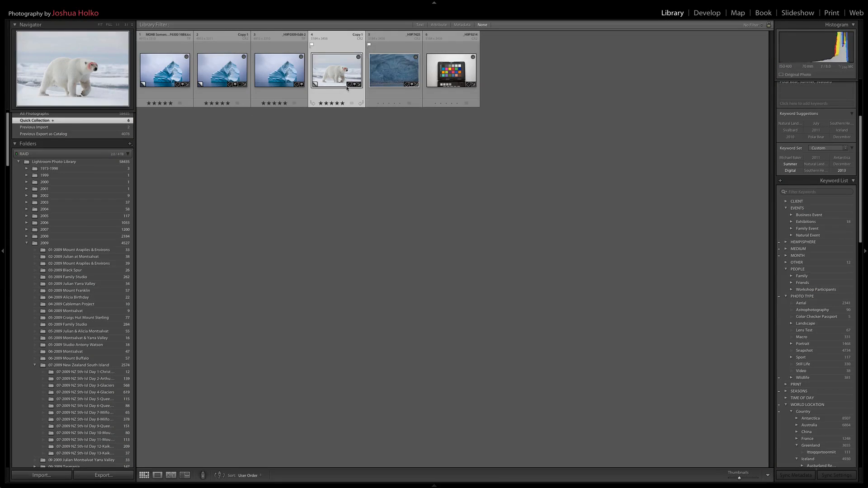
{"action": "key", "text": "e"}
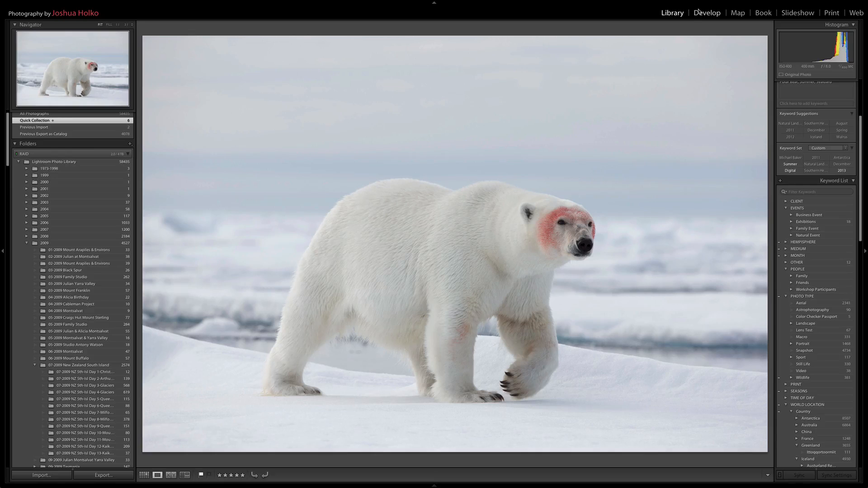
{"action": "left_click", "coordinate": [701, 14]}
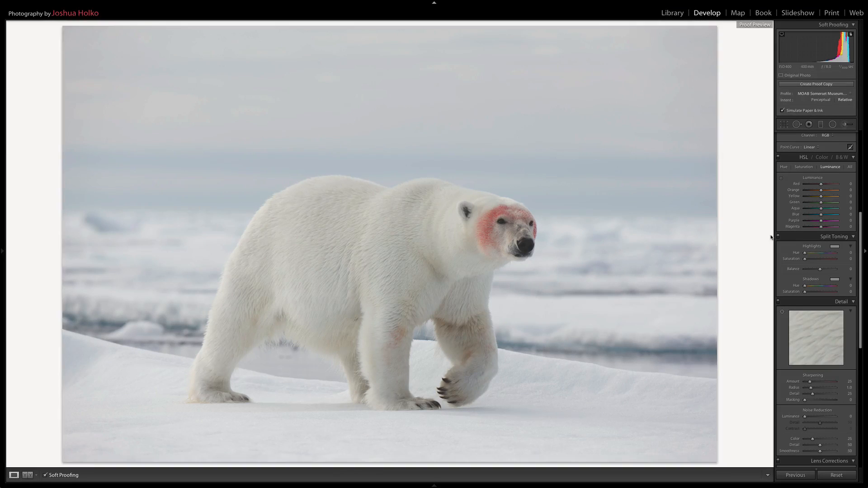
{"action": "left_click", "coordinate": [45, 476]}
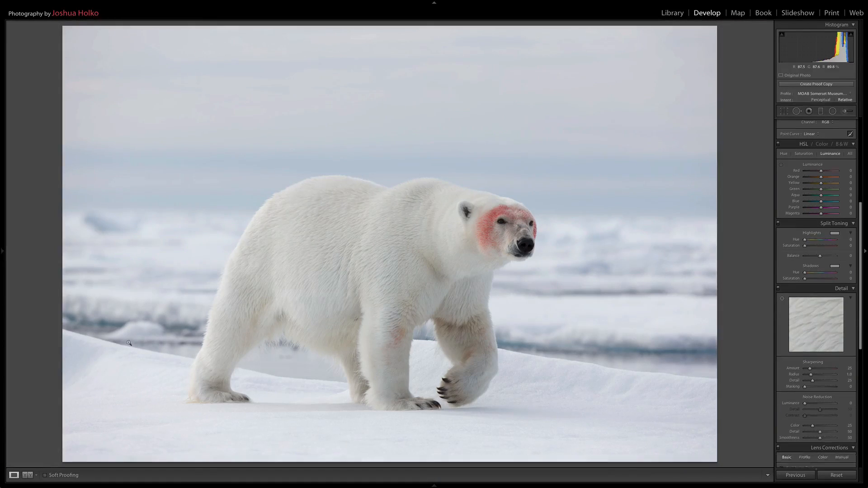
Step: Compare the Canon 1DX D5000 and Adobe Standard camera calibration profiles on the polar bear photo, leaving Canon 1DX D5000 applied
{"action": "left_click_drag", "start_coordinate": [862, 206], "coordinate": [864, 99]}
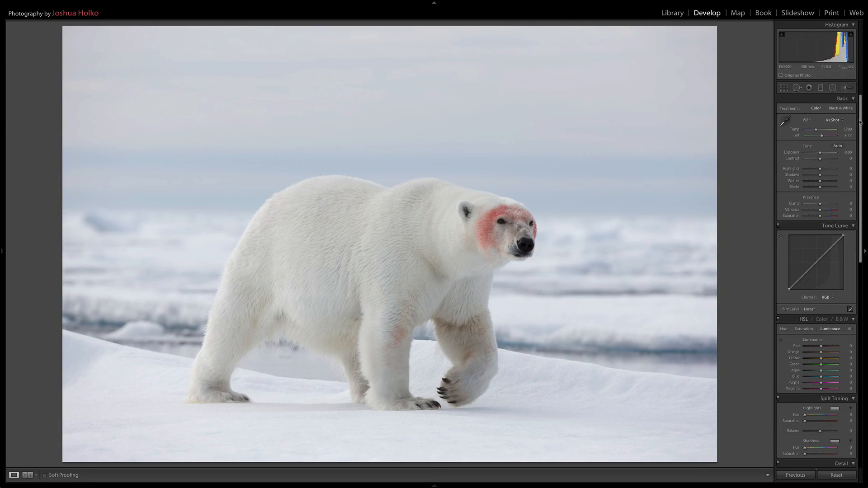
{"action": "left_click_drag", "start_coordinate": [861, 123], "coordinate": [862, 337]}
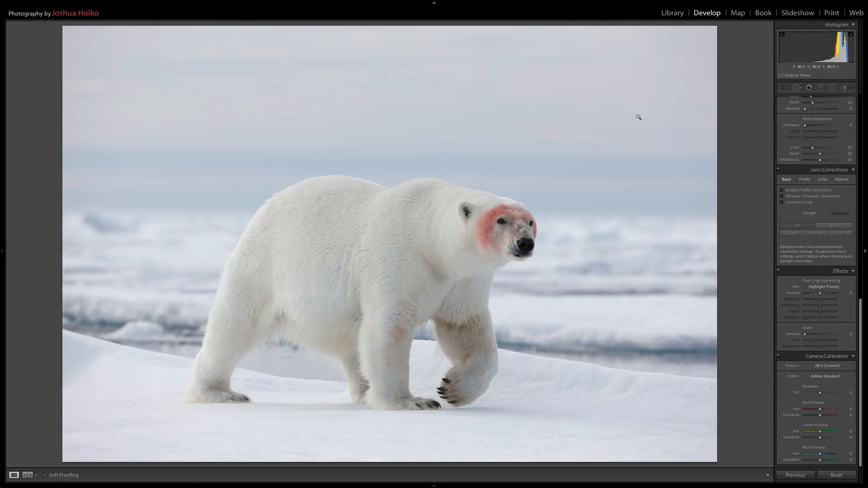
{"action": "left_click", "coordinate": [818, 377]}
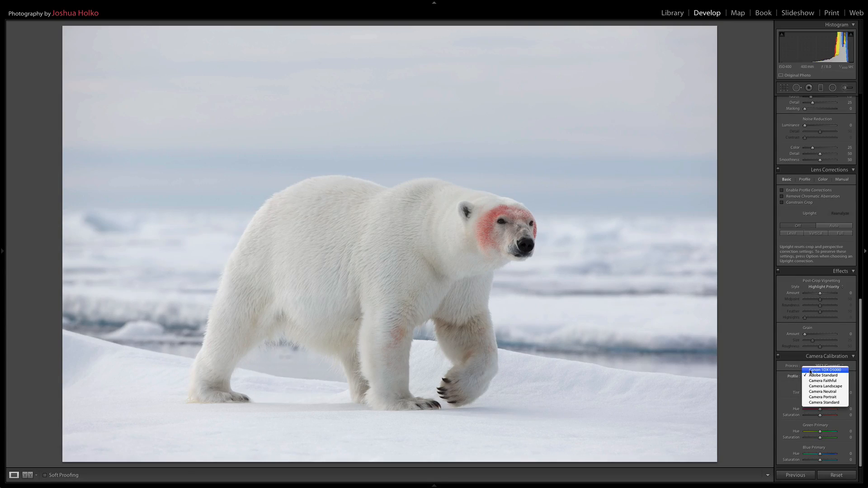
{"action": "left_click", "coordinate": [812, 370]}
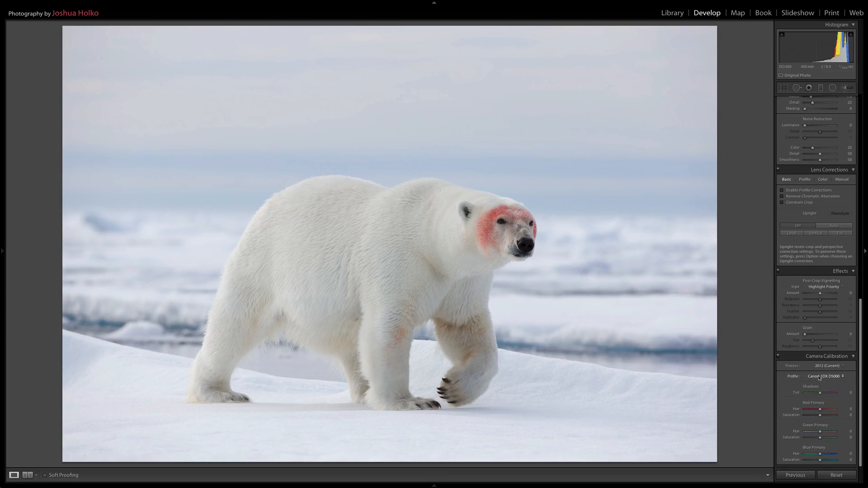
{"action": "left_click", "coordinate": [820, 378]}
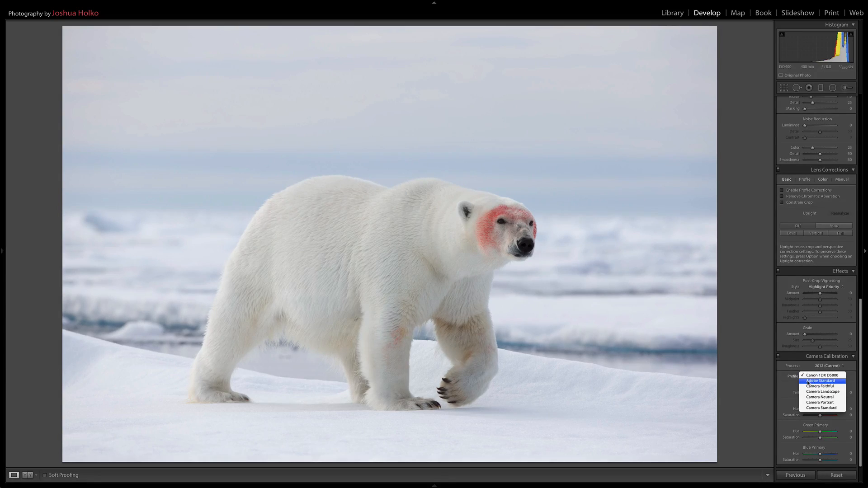
{"action": "left_click", "coordinate": [808, 382]}
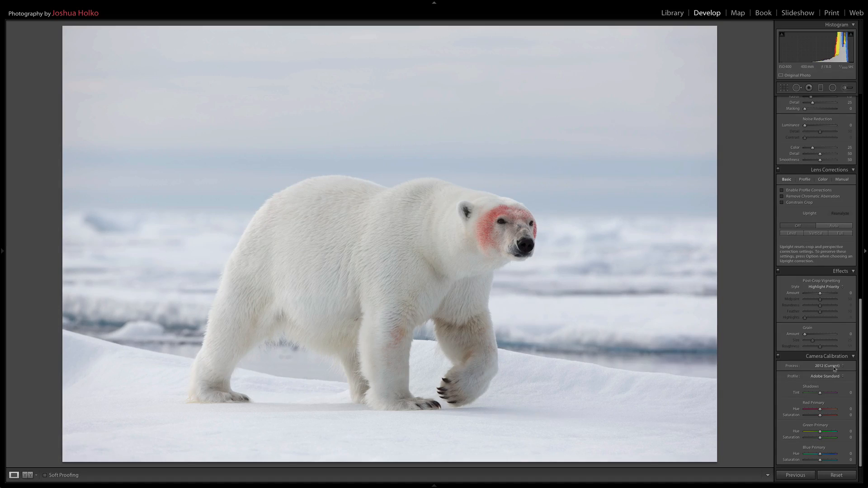
{"action": "left_click", "coordinate": [820, 376]}
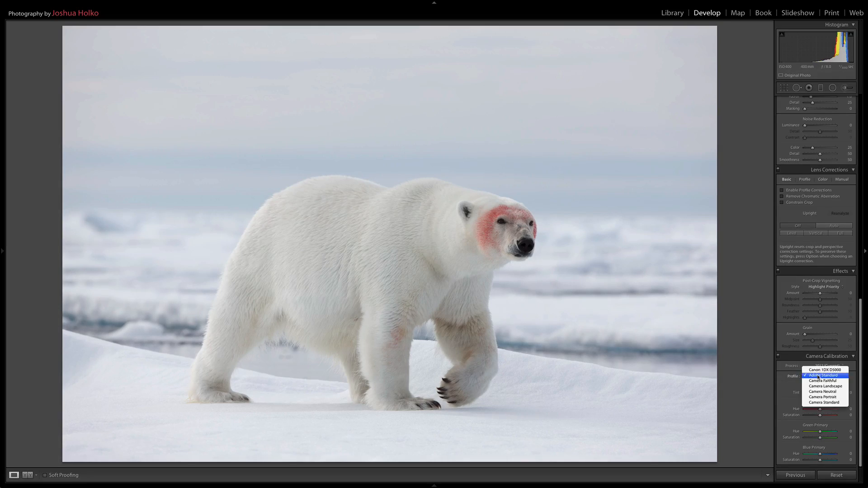
{"action": "left_click", "coordinate": [819, 370]}
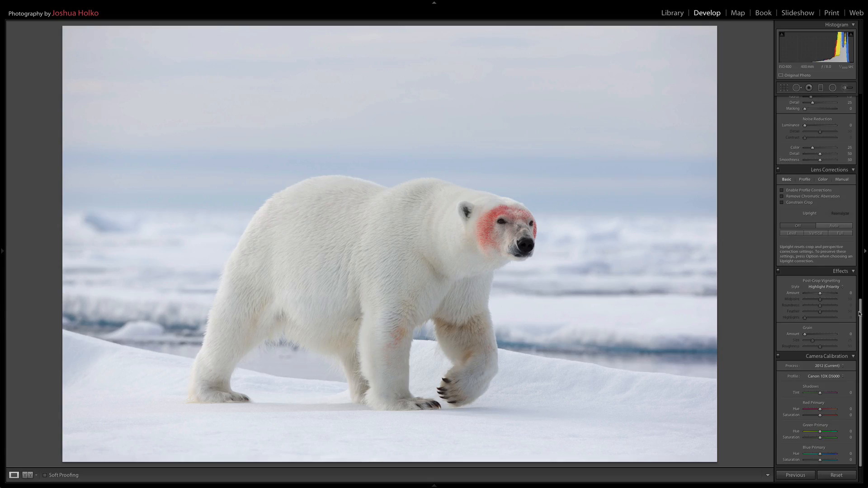
Step: Apply automatic tone to the polar bear photo, and set Blacks to -20 using the clipping preview and a close-up of the nose
{"action": "left_click_drag", "start_coordinate": [862, 318], "coordinate": [865, 92]}
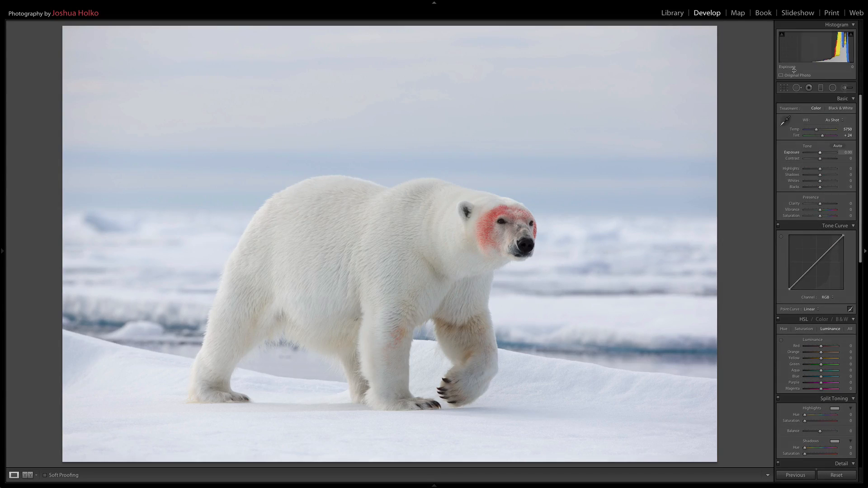
{"action": "left_click", "coordinate": [838, 146]}
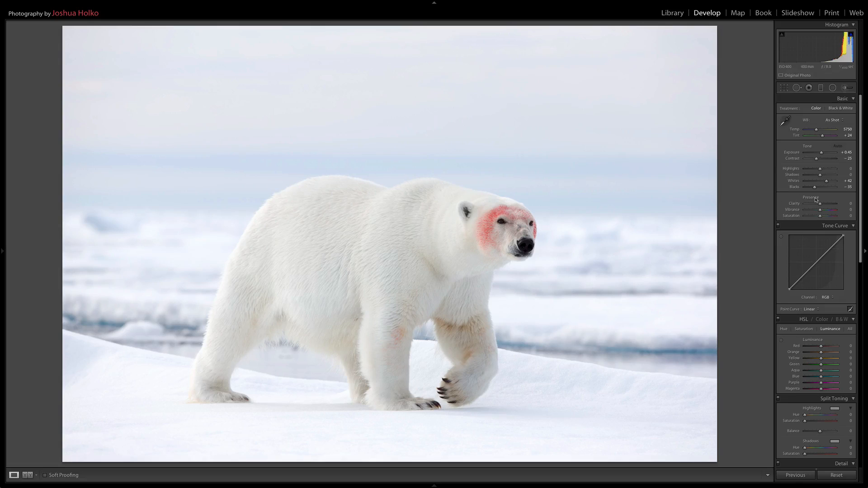
{"action": "key", "text": "alt"}
{"action": "left_click_drag", "start_coordinate": [815, 189], "coordinate": [816, 190]}
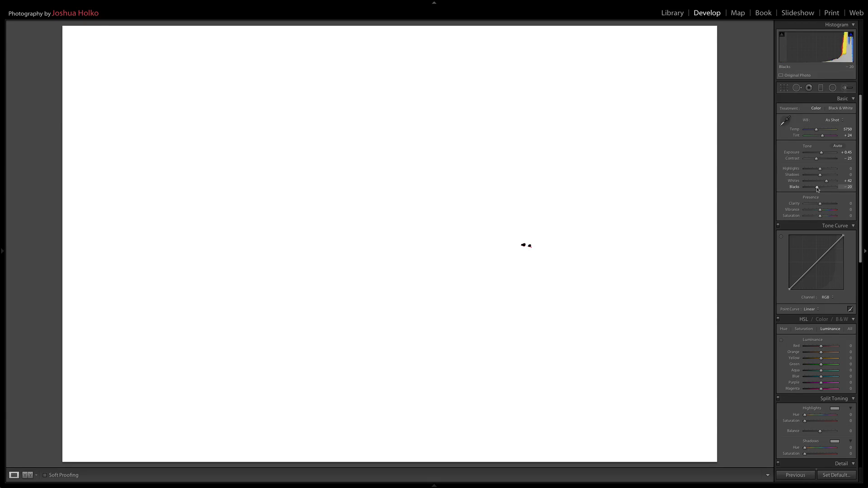
{"action": "left_click_drag", "start_coordinate": [818, 189], "coordinate": [818, 190]}
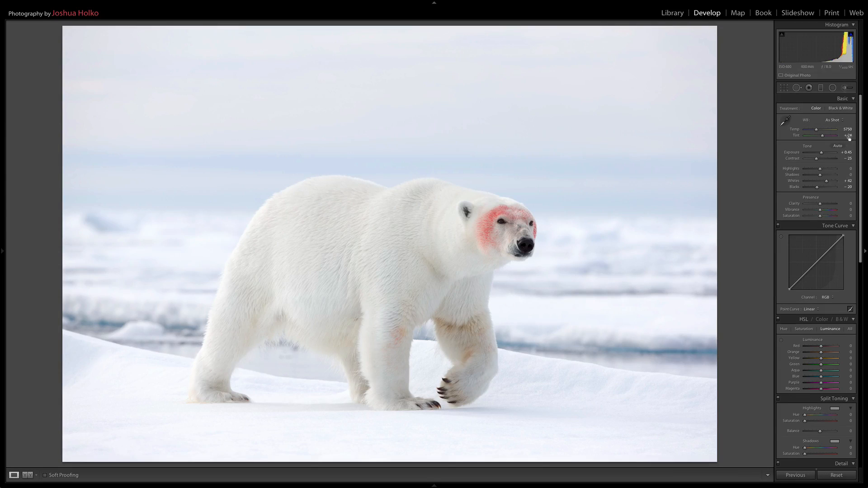
{"action": "left_click", "coordinate": [531, 241]}
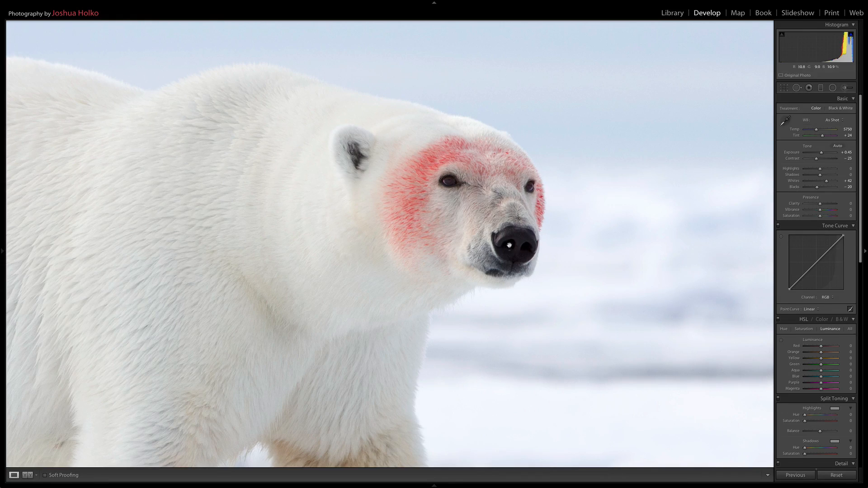
{"action": "left_click", "coordinate": [688, 224]}
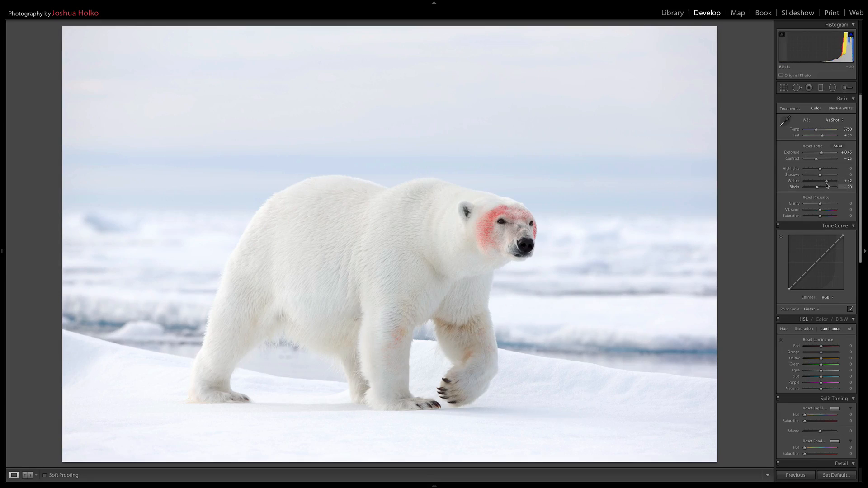
Step: Set the polar bear photo's Whites to +32 using the highlight clipping preview
{"action": "key", "text": "alt"}
{"action": "left_click_drag", "start_coordinate": [828, 183], "coordinate": [828, 182]}
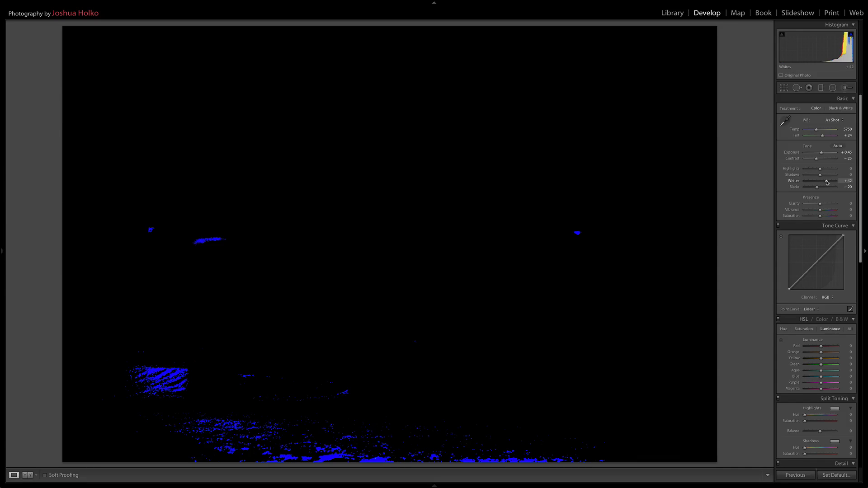
{"action": "left_click_drag", "start_coordinate": [827, 183], "coordinate": [826, 182]}
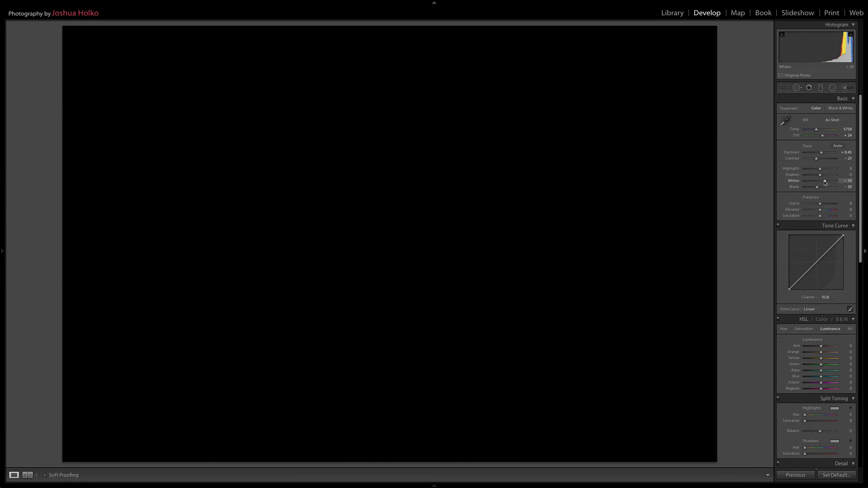
{"action": "left_click_drag", "start_coordinate": [825, 183], "coordinate": [825, 183]}
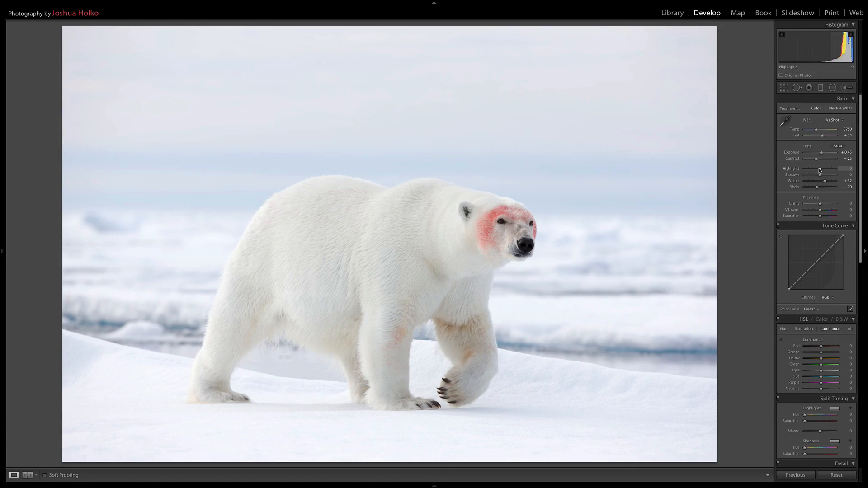
Step: Try Highlights at -100 on the polar bear photo, reset it, and set it to -81
{"action": "left_click_drag", "start_coordinate": [821, 170], "coordinate": [792, 167]}
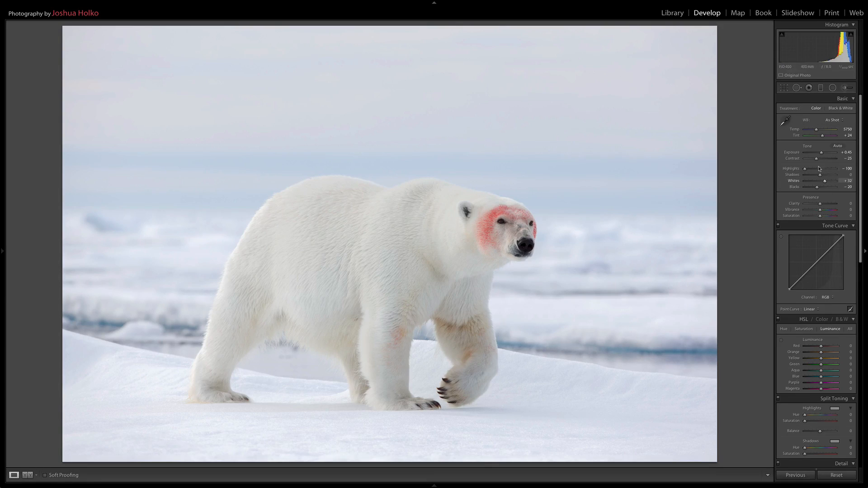
{"action": "double_click", "coordinate": [805, 169]}
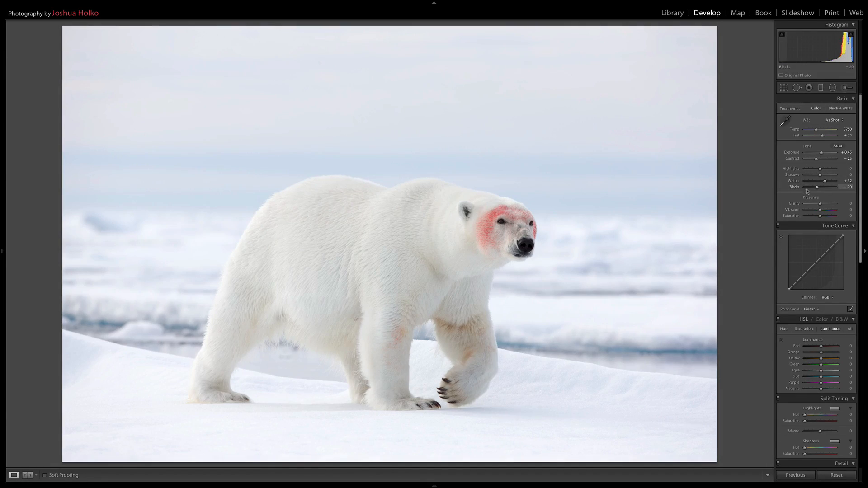
{"action": "left_click_drag", "start_coordinate": [820, 170], "coordinate": [809, 171]}
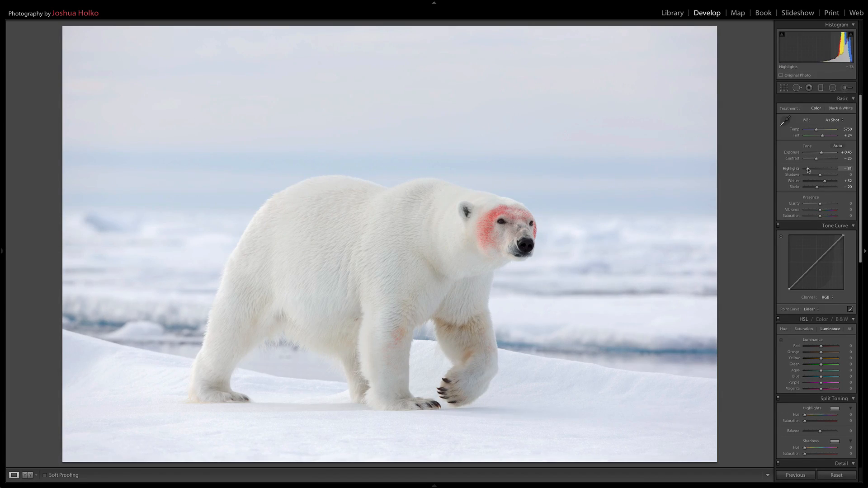
Step: Set the polar bear photo's Highlights to -90
{"action": "left_click_drag", "start_coordinate": [807, 170], "coordinate": [805, 170]}
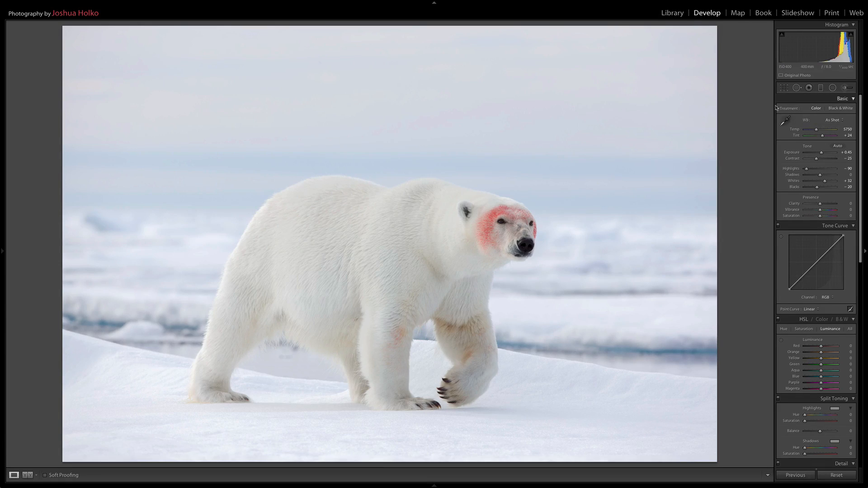
Step: Try sampling the white balance from the foreground snow, undo it, and warm the photo's Temp to 5938 instead
{"action": "left_click", "coordinate": [786, 121]}
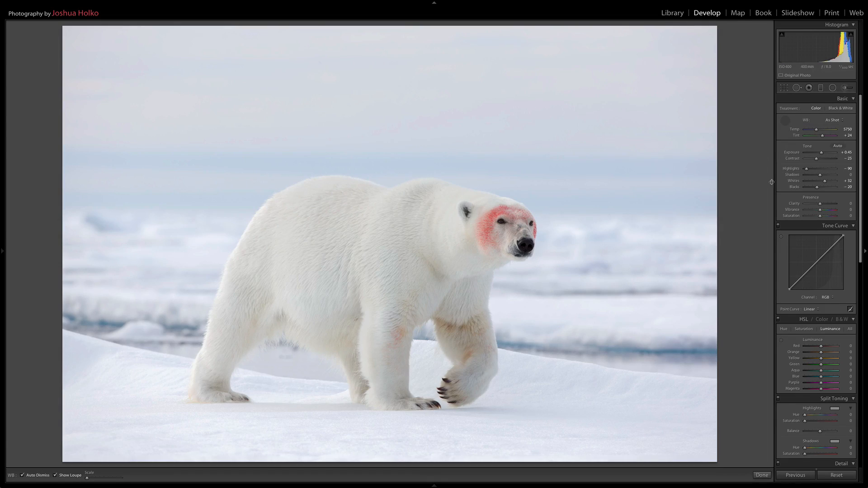
{"action": "left_click", "coordinate": [636, 385]}
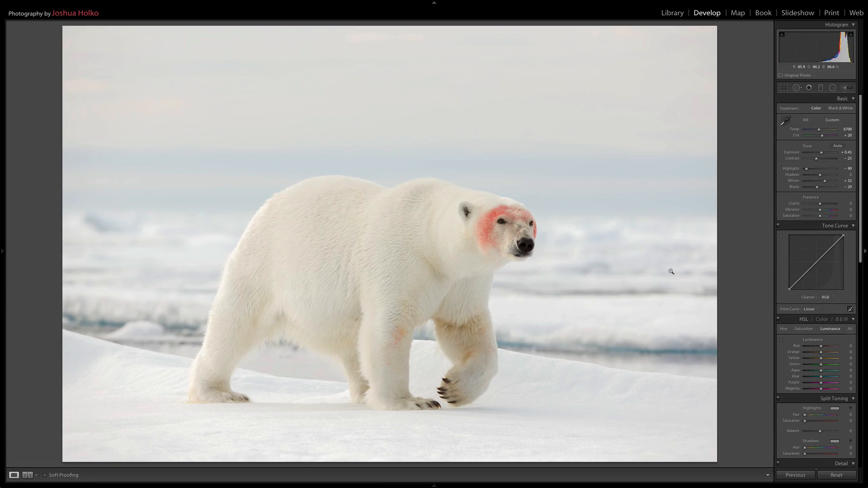
{"action": "key", "text": "ctrl+z"}
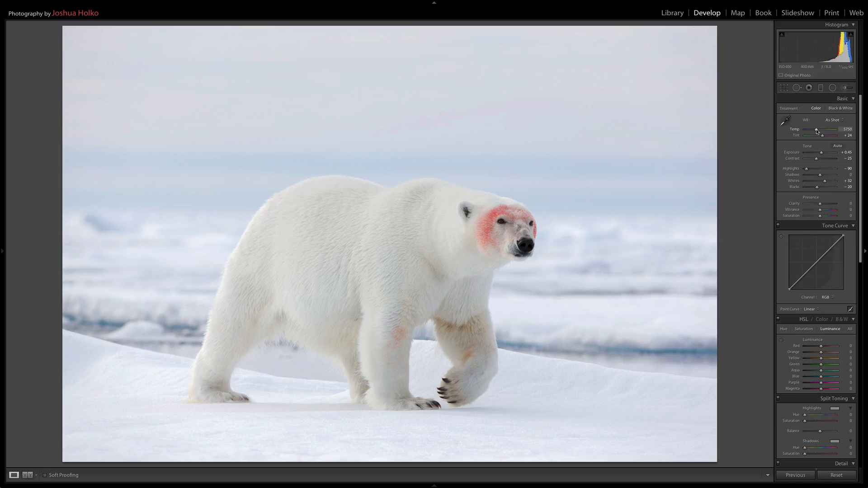
{"action": "left_click_drag", "start_coordinate": [817, 132], "coordinate": [818, 131]}
Step: Crop the photo slightly tighter around the polar bear, trimming its edges while the surrounding interface is blacked out
{"action": "key", "text": "r"}
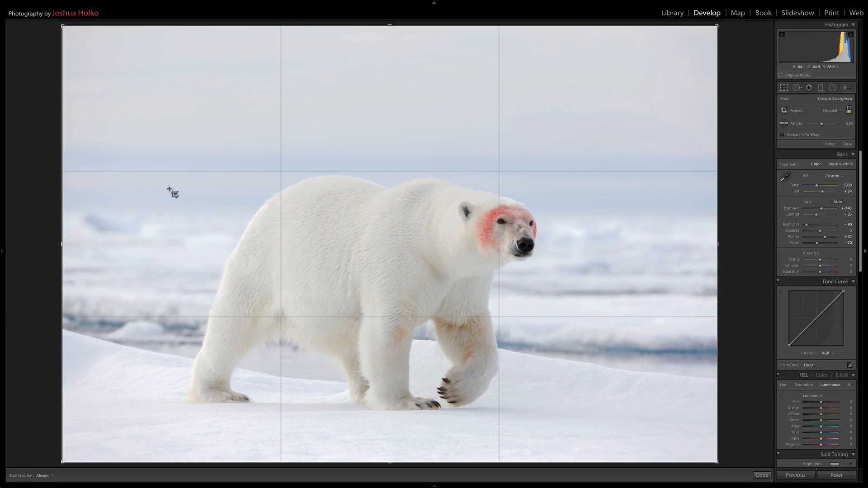
{"action": "key", "text": "l"}
{"action": "key", "text": "l"}
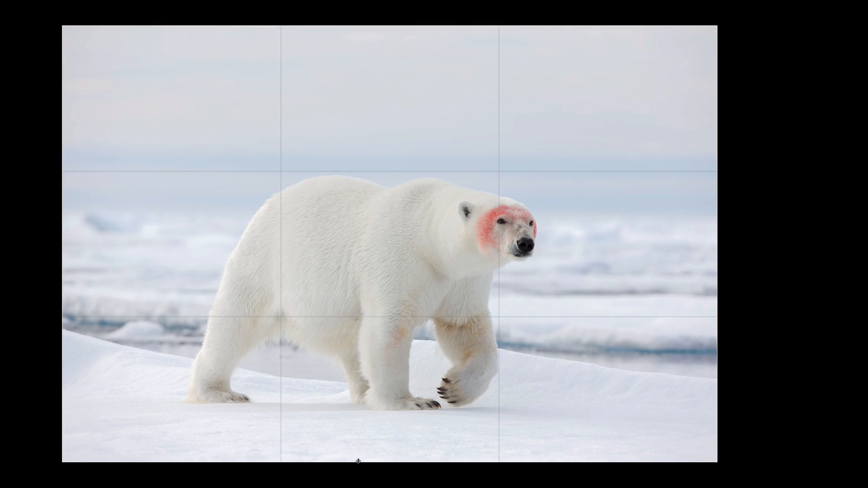
{"action": "left_click_drag", "start_coordinate": [357, 463], "coordinate": [355, 456]}
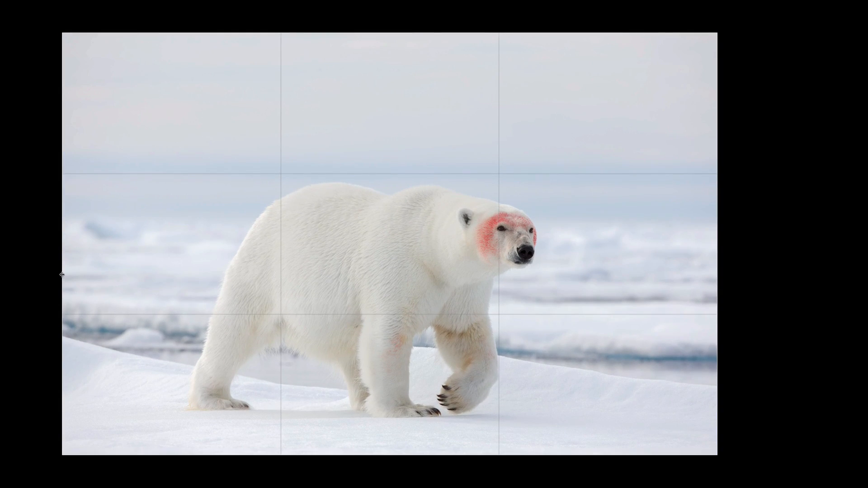
{"action": "left_click_drag", "start_coordinate": [62, 275], "coordinate": [90, 285]}
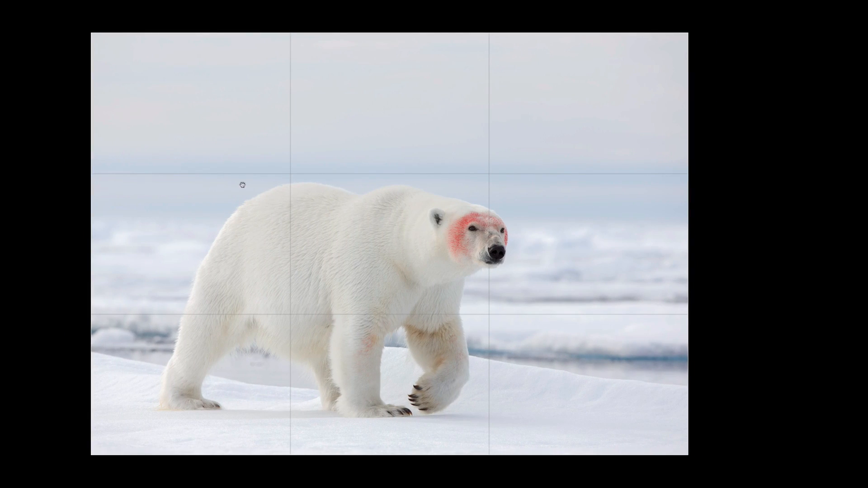
{"action": "left_click_drag", "start_coordinate": [335, 33], "coordinate": [335, 42]}
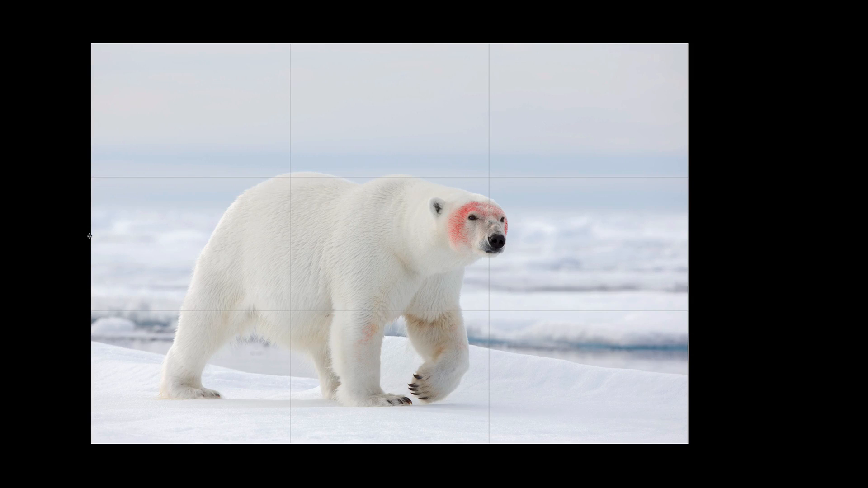
{"action": "left_click_drag", "start_coordinate": [89, 235], "coordinate": [92, 237]}
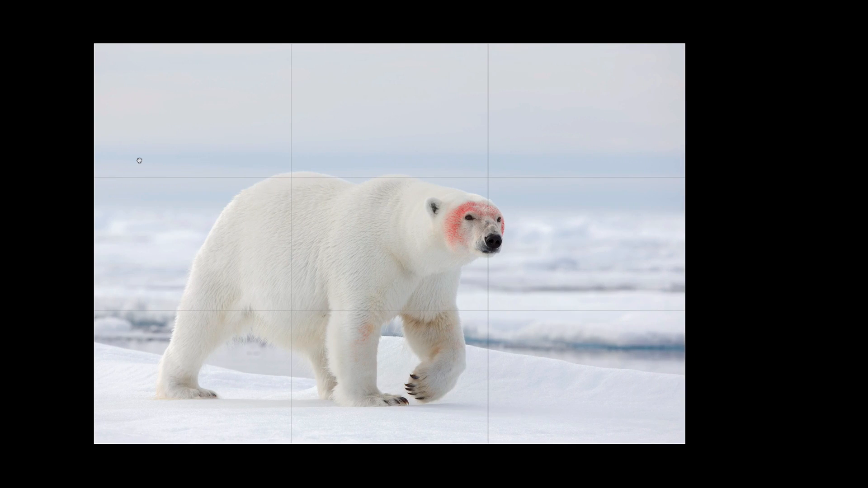
{"action": "key", "text": "Return"}
{"action": "key", "text": "l"}
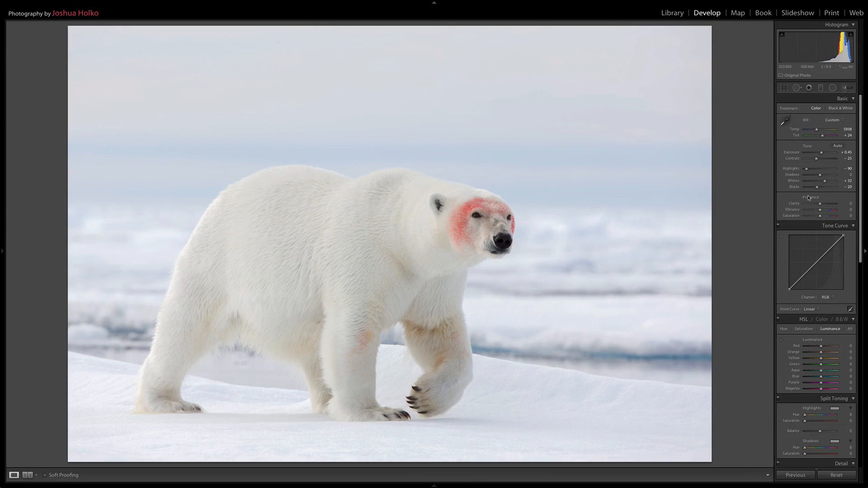
Step: Set the polar bear photo's Clarity to +12 and Vibrance to +12
{"action": "left_click", "coordinate": [848, 204]}
{"action": "type", "text": "12"}
{"action": "key", "text": "Tab"}
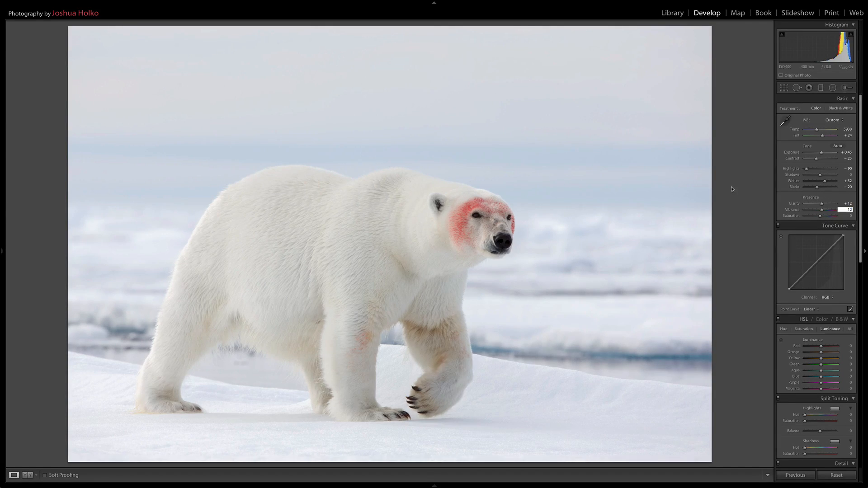
{"action": "key", "text": "Return"}
Step: Darken the sky with a graduated filter from the photo's top edge to the bear's back, with Saturation reset and Exposure -0.51
{"action": "left_click", "coordinate": [822, 87]}
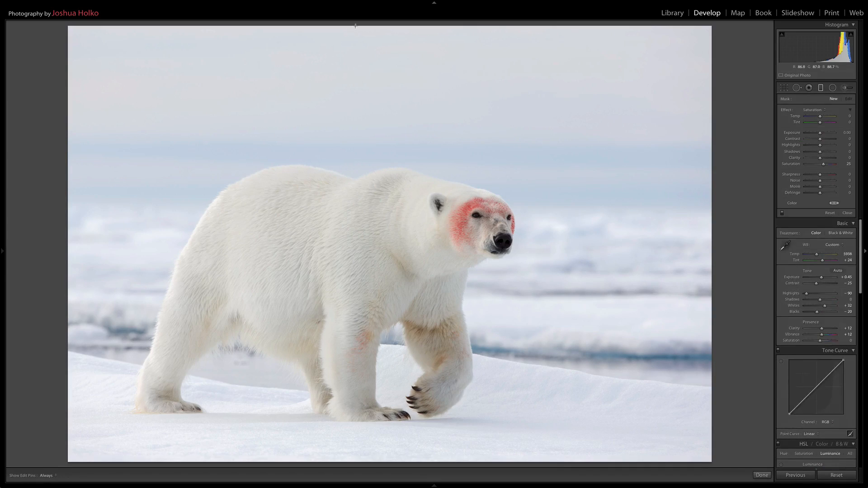
{"action": "left_click_drag", "start_coordinate": [360, 31], "coordinate": [360, 186]}
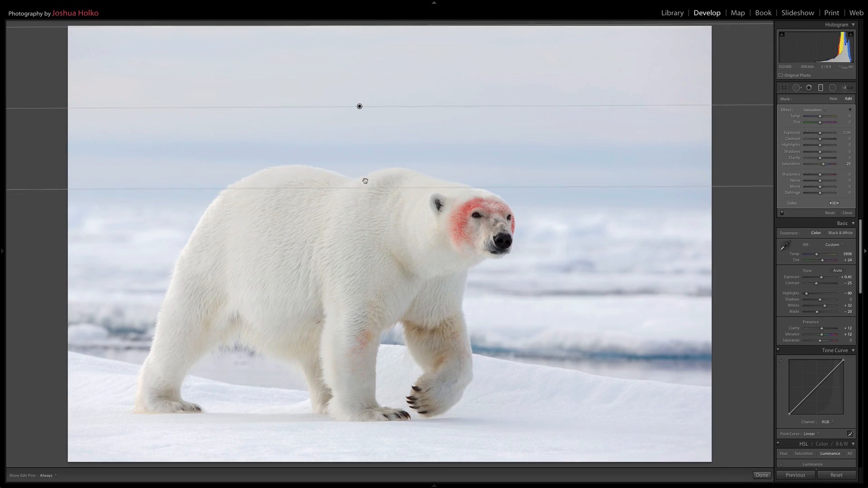
{"action": "double_click", "coordinate": [825, 165]}
{"action": "left_click", "coordinate": [823, 132]}
{"action": "left_click_drag", "start_coordinate": [821, 134], "coordinate": [818, 133]}
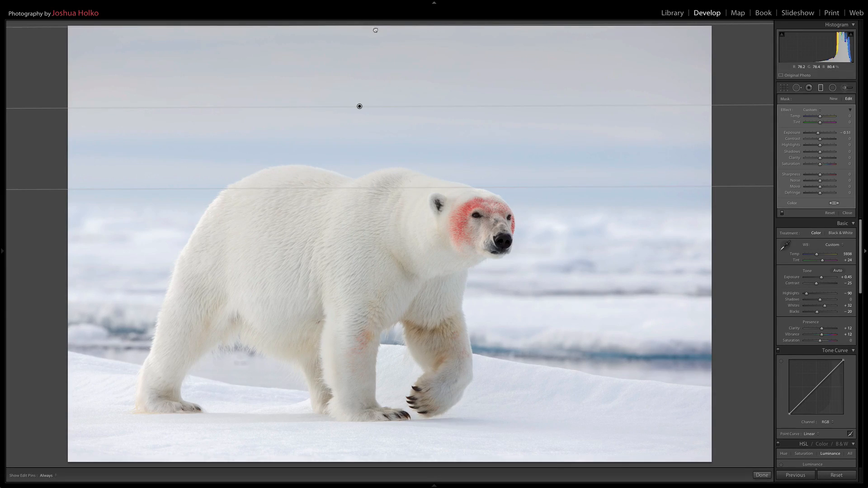
{"action": "left_click_drag", "start_coordinate": [375, 29], "coordinate": [375, 45]}
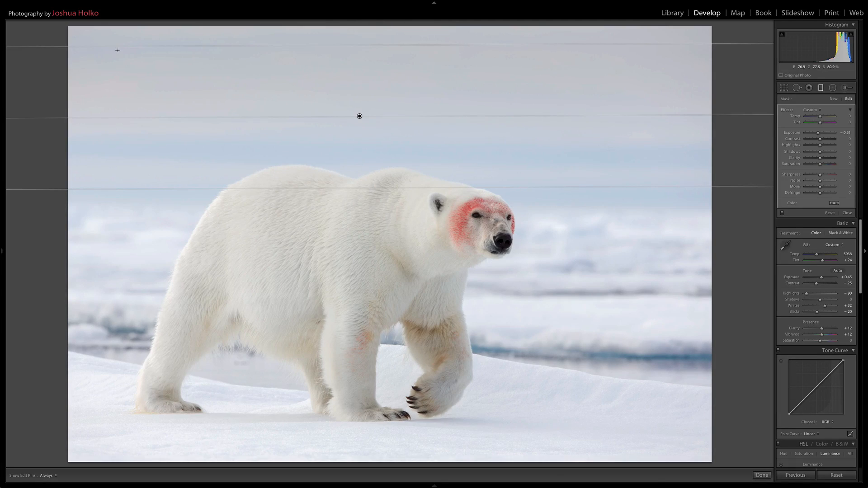
{"action": "key", "text": "m"}
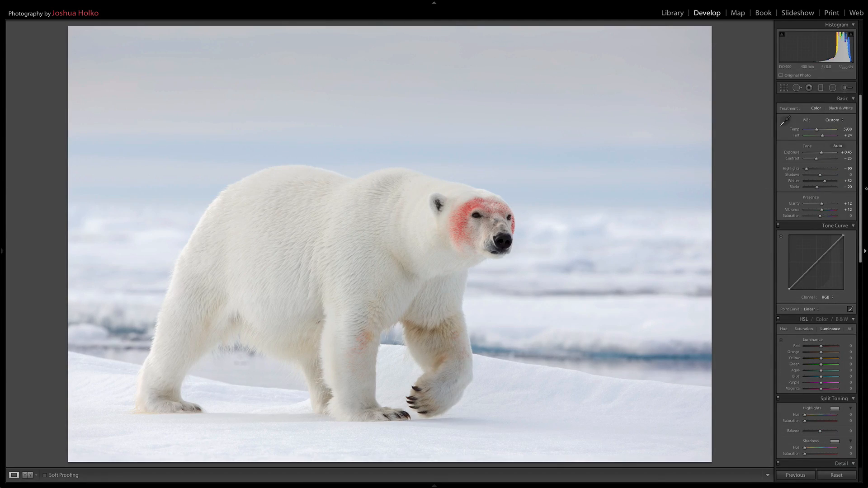
Step: Raise the Red and Orange saturation to +7 by targeted adjustment on the red fur of the bear's face
{"action": "scroll", "coordinate": [861, 200], "scroll_direction": "down", "scroll_amount": 5}
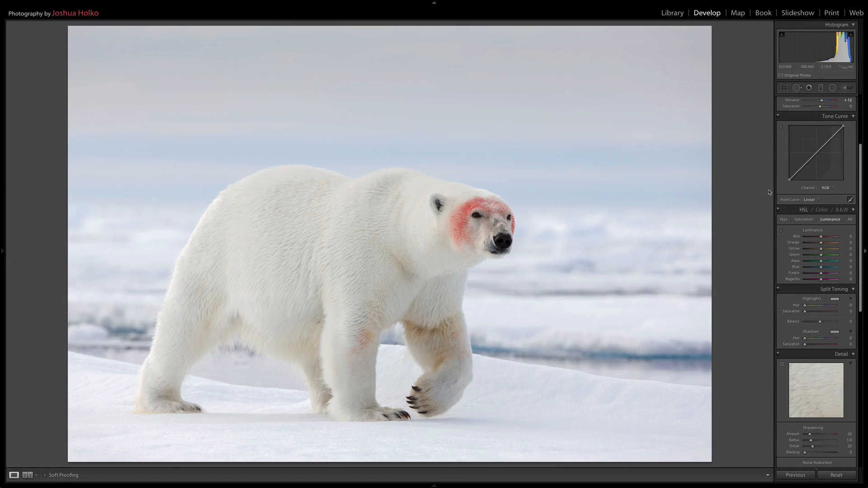
{"action": "left_click", "coordinate": [803, 220]}
{"action": "left_click", "coordinate": [781, 231]}
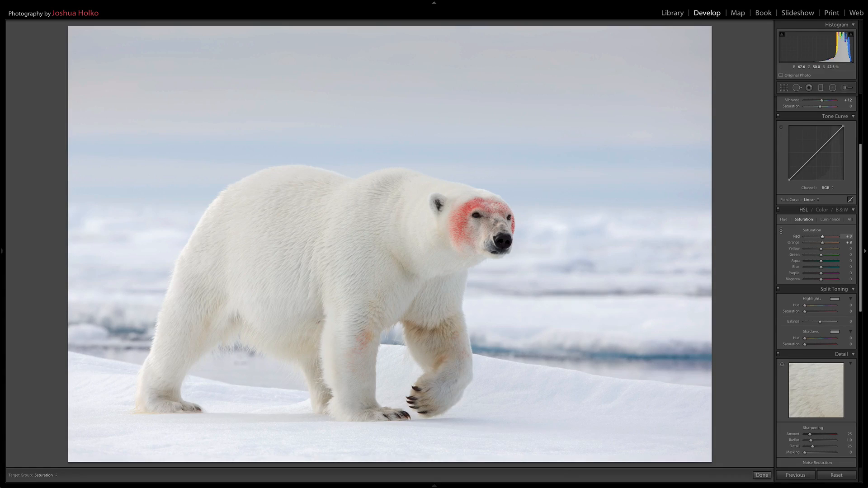
{"action": "left_click_drag", "start_coordinate": [464, 207], "coordinate": [465, 209]}
{"action": "left_click", "coordinate": [781, 233]}
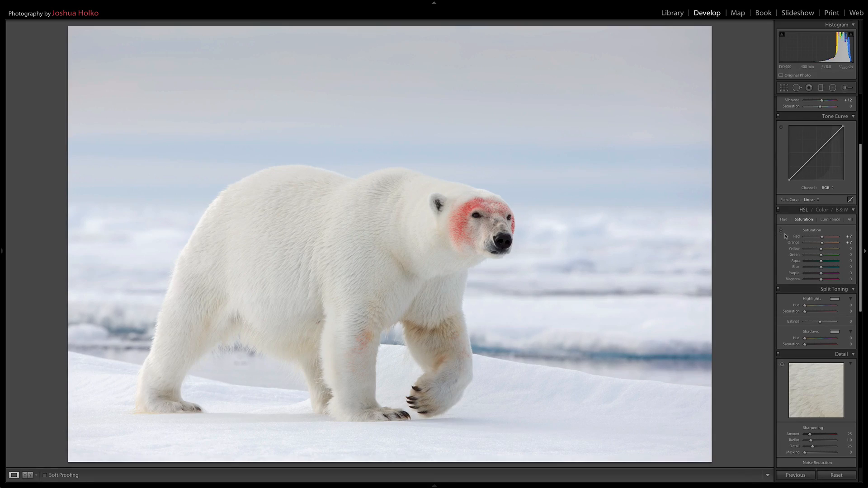
Step: Paint an adjustment brush mask over the bear's face, checking it with the overlay, and brighten it with Exposure 0.44 and Saturation reset
{"action": "scroll", "coordinate": [862, 218], "scroll_direction": "down", "scroll_amount": 1}
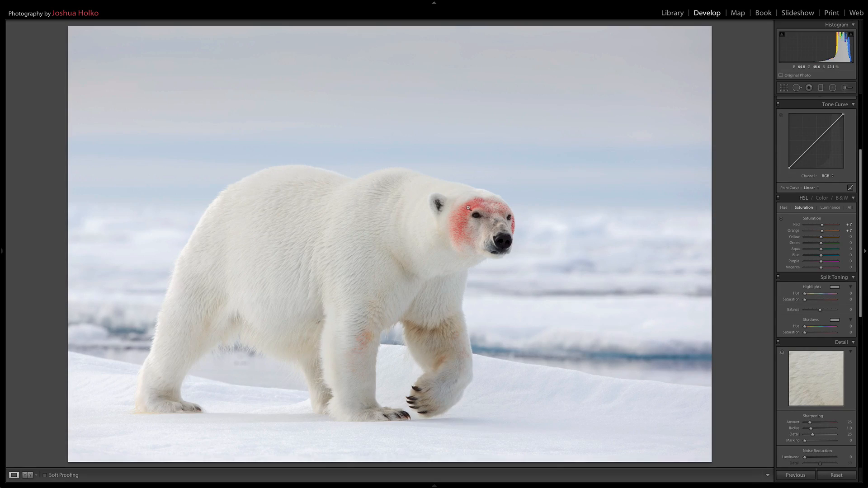
{"action": "key", "text": "k"}
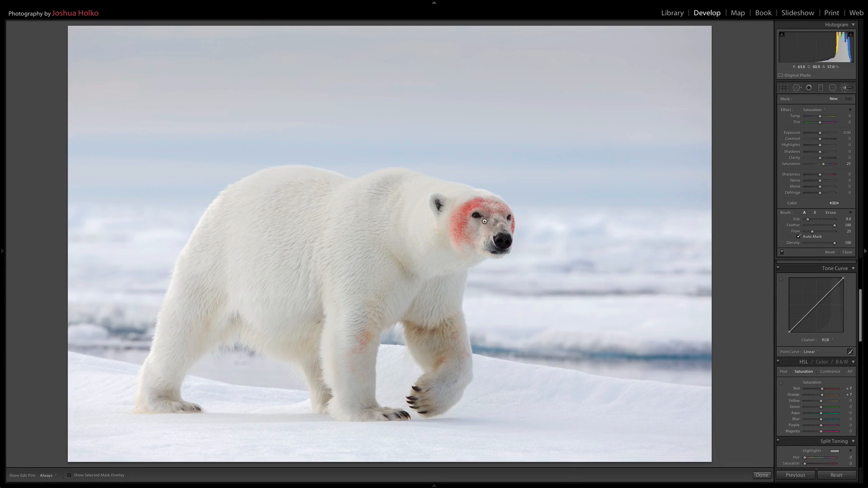
{"action": "key", "text": "o"}
{"action": "key", "text": "h"}
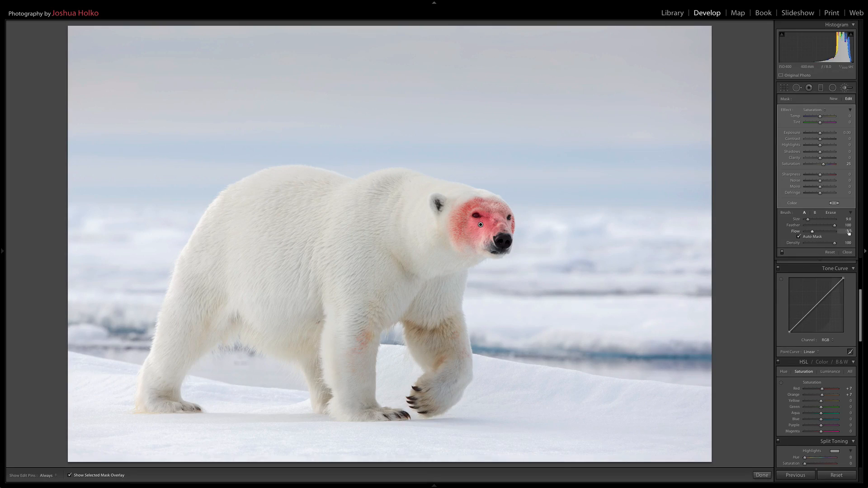
{"action": "key", "text": "h"}
{"action": "key", "text": "o"}
{"action": "double_click", "coordinate": [824, 165]}
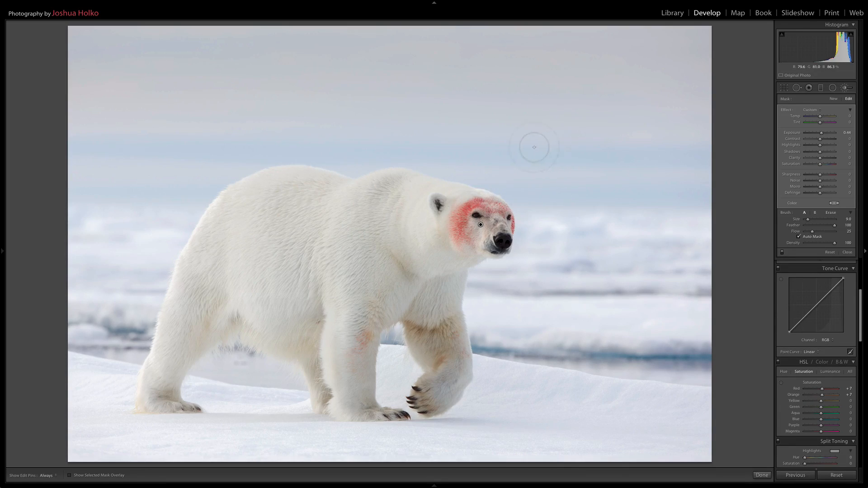
{"action": "key", "text": "k"}
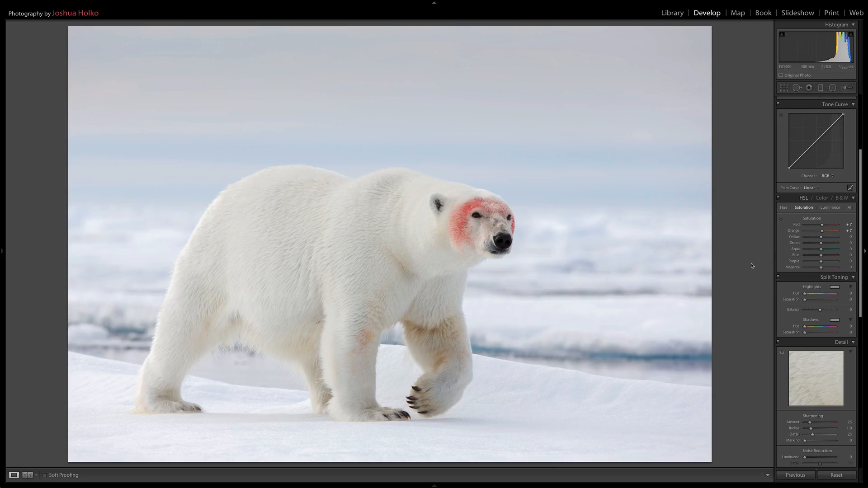
Step: Compare before and after views close up on the bear's face, and set the sharpening Amount to 50 using the greyscale preview
{"action": "scroll", "coordinate": [863, 281], "scroll_direction": "down", "scroll_amount": 5}
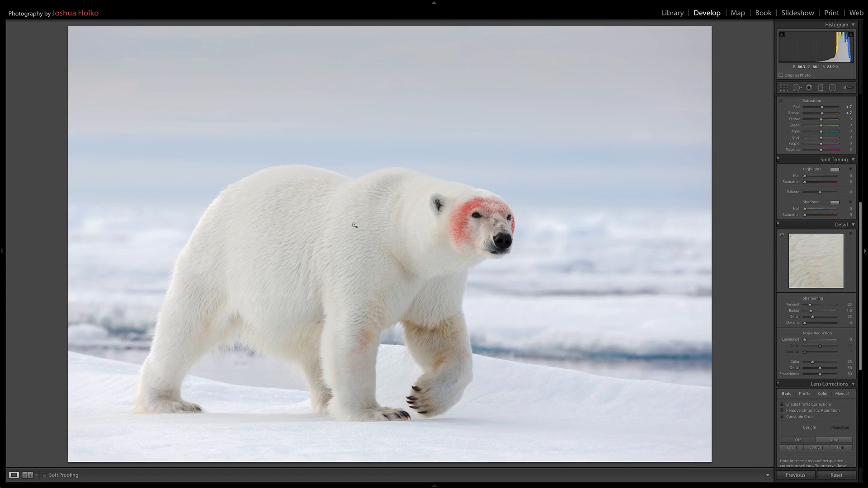
{"action": "left_click", "coordinate": [28, 475]}
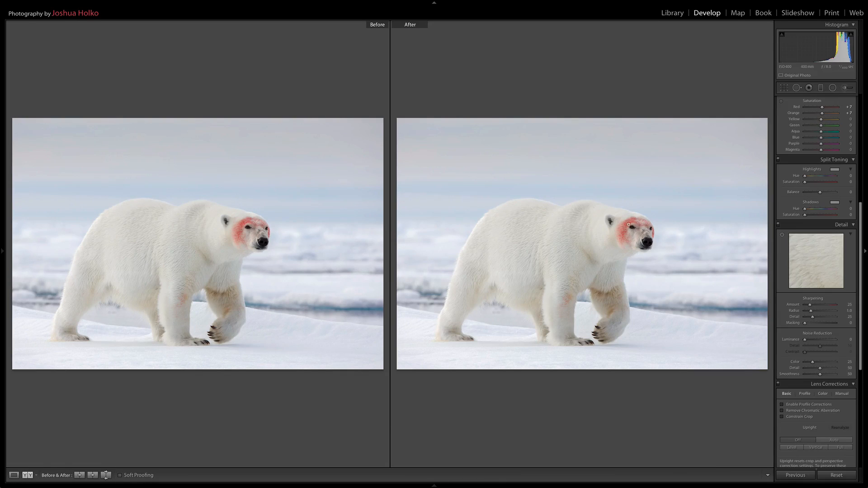
{"action": "left_click", "coordinate": [638, 199]}
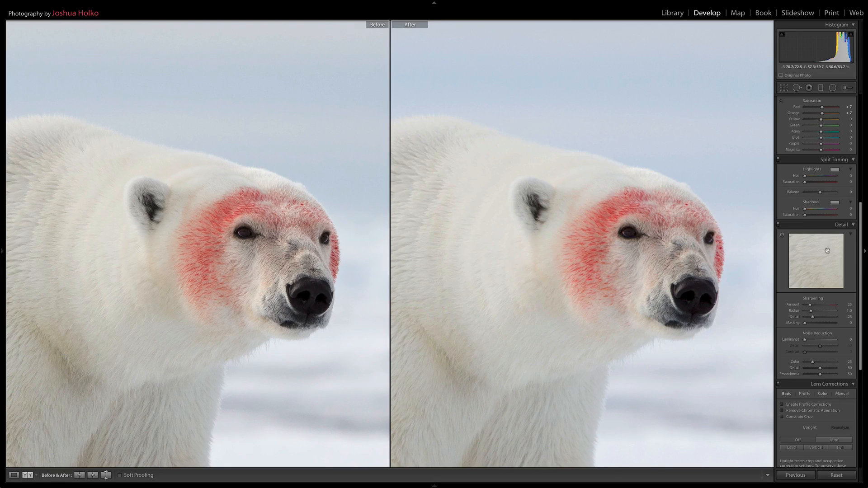
{"action": "key", "text": "alt"}
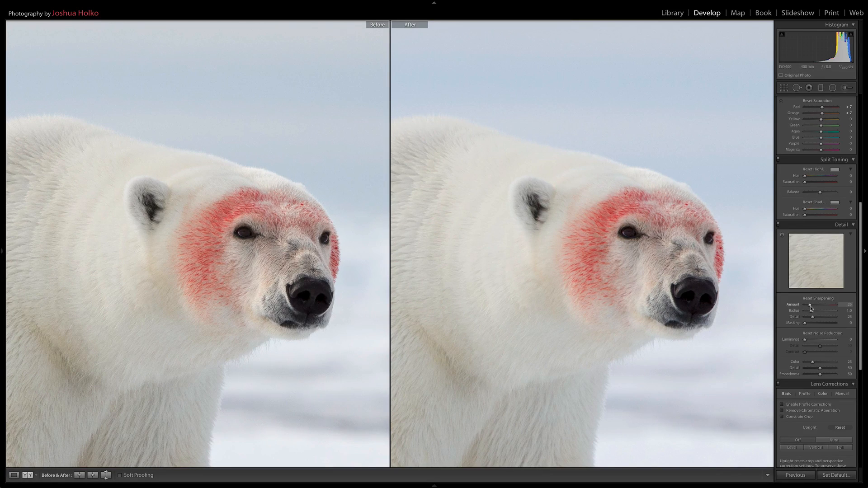
{"action": "left_click_drag", "start_coordinate": [811, 306], "coordinate": [813, 306]}
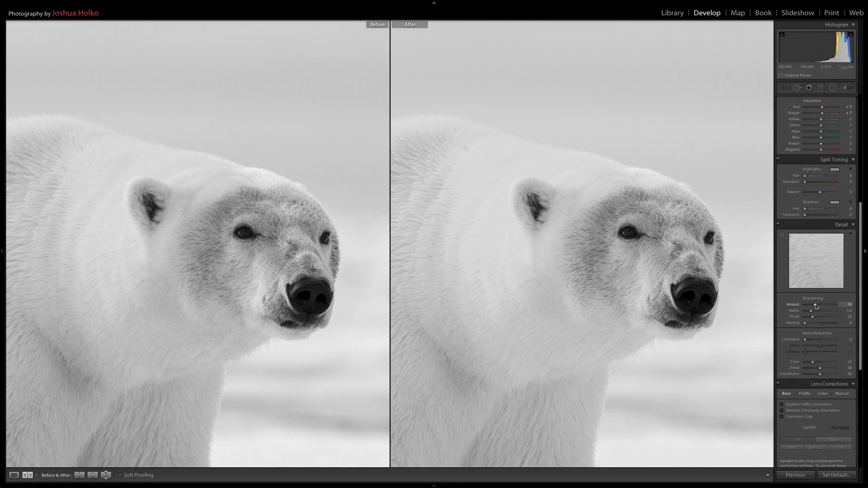
{"action": "left_click_drag", "start_coordinate": [816, 306], "coordinate": [816, 306]}
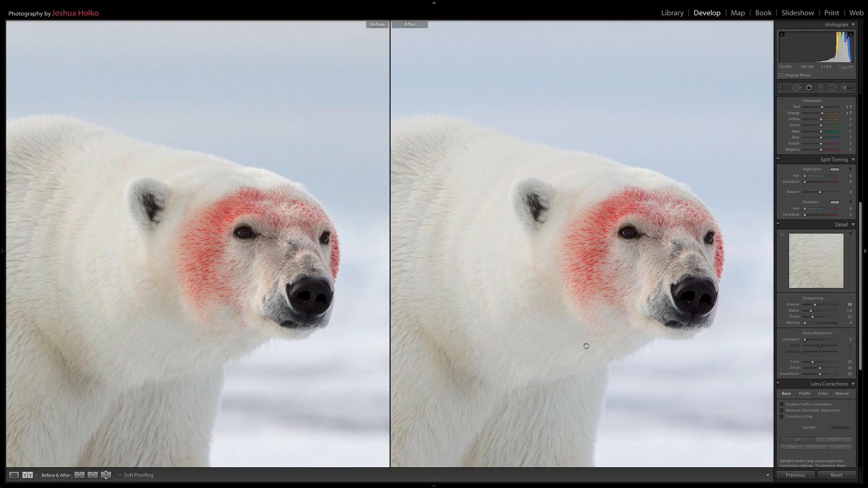
Step: Set the sharpening Radius to 0.6 and Detail to 47 while inspecting the fur, and return to the full single-photo view
{"action": "left_click_drag", "start_coordinate": [538, 268], "coordinate": [531, 160]}
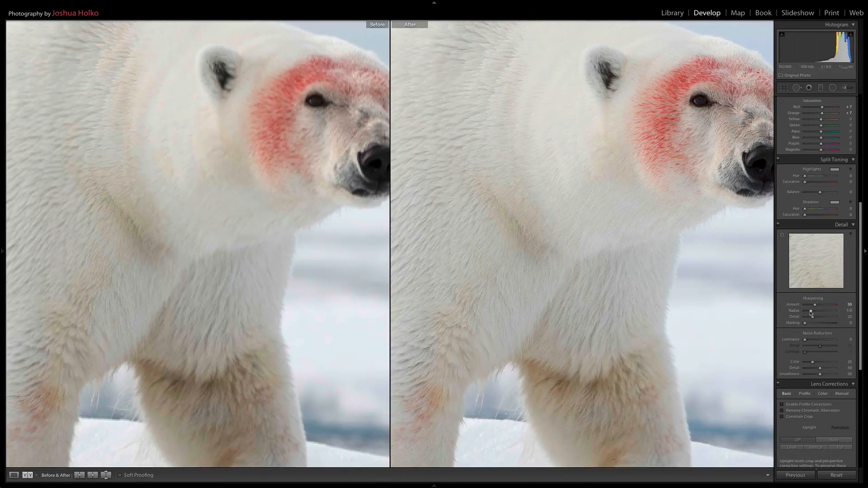
{"action": "key", "text": "alt"}
{"action": "left_click_drag", "start_coordinate": [809, 312], "coordinate": [806, 312]}
{"action": "key", "text": "alt"}
{"action": "left_click_drag", "start_coordinate": [813, 317], "coordinate": [819, 319]}
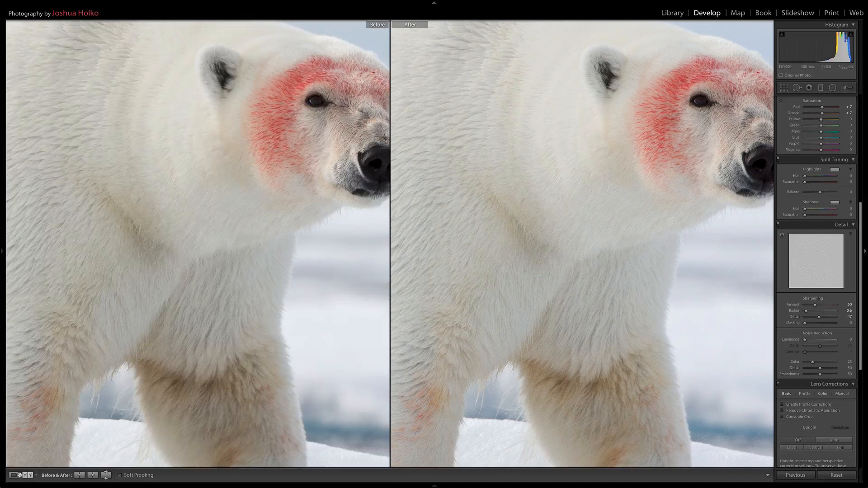
{"action": "left_click", "coordinate": [15, 475]}
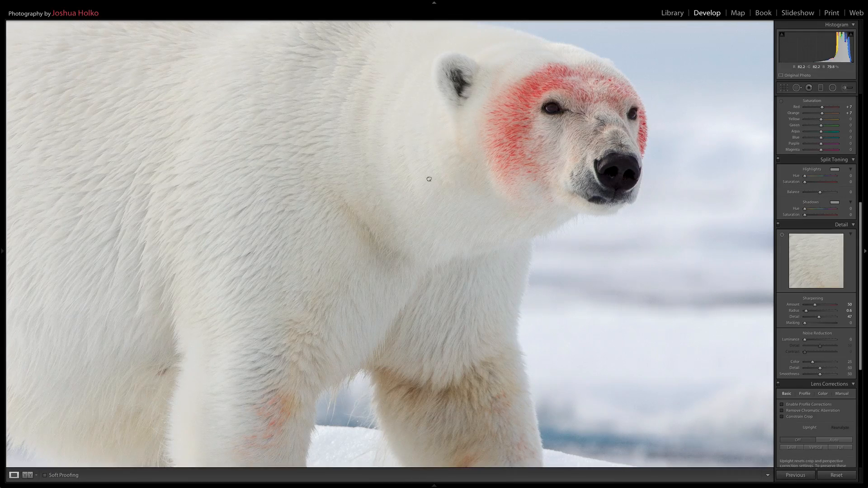
{"action": "left_click", "coordinate": [427, 162]}
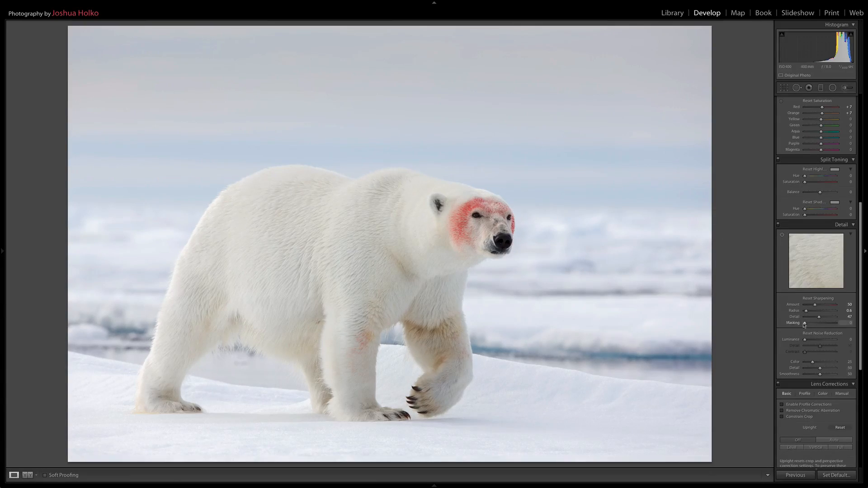
Step: Set the sharpening Masking to 6 and enable Remove Chromatic Aberration for the polar bear photo
{"action": "left_click", "coordinate": [805, 322], "text": "alt"}
{"action": "left_click_drag", "start_coordinate": [805, 324], "coordinate": [808, 325]}
{"action": "type", "text": "8"}
{"action": "key", "text": "Return"}
{"action": "left_click_drag", "start_coordinate": [807, 324], "coordinate": [807, 325]}
{"action": "scroll", "coordinate": [861, 294], "scroll_direction": "down", "scroll_amount": 4}
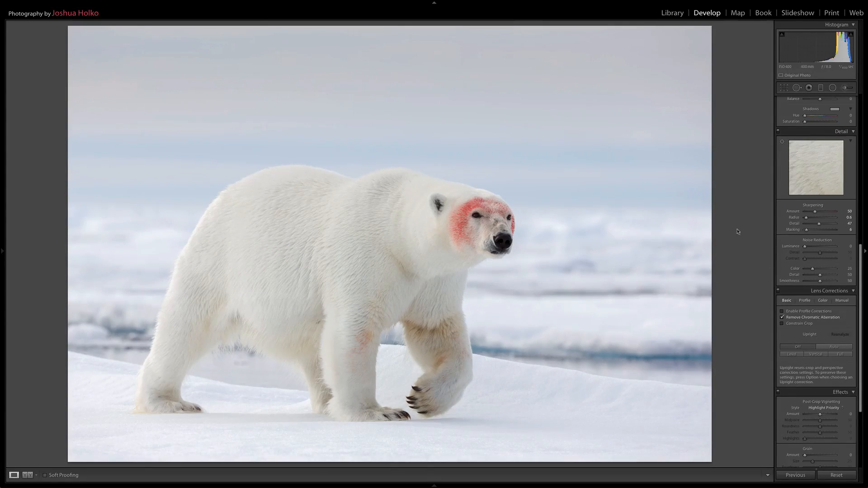
{"action": "left_click_drag", "start_coordinate": [862, 261], "coordinate": [856, 310]}
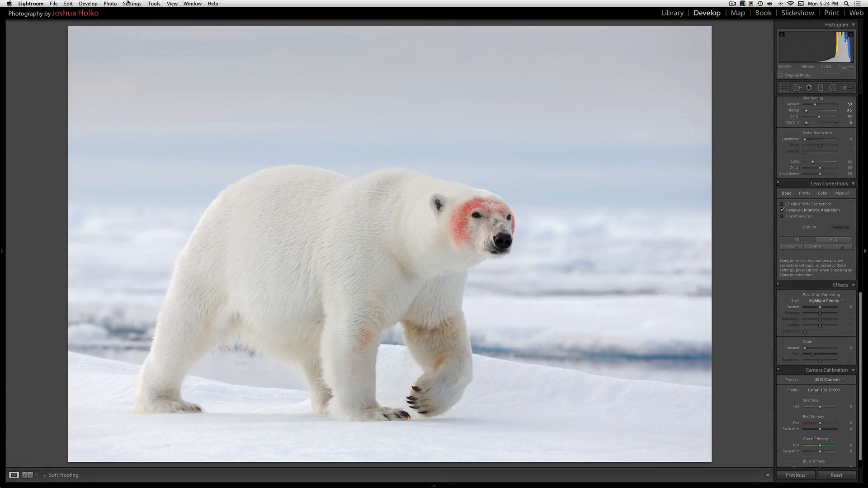
Step: Switch to Photoshop CS6 by sending the developed bear photo there for editing, and launch the Color Efex Pro 4 filter
{"action": "left_click", "coordinate": [111, 3]}
{"action": "mouse_move", "coordinate": [128, 40]}
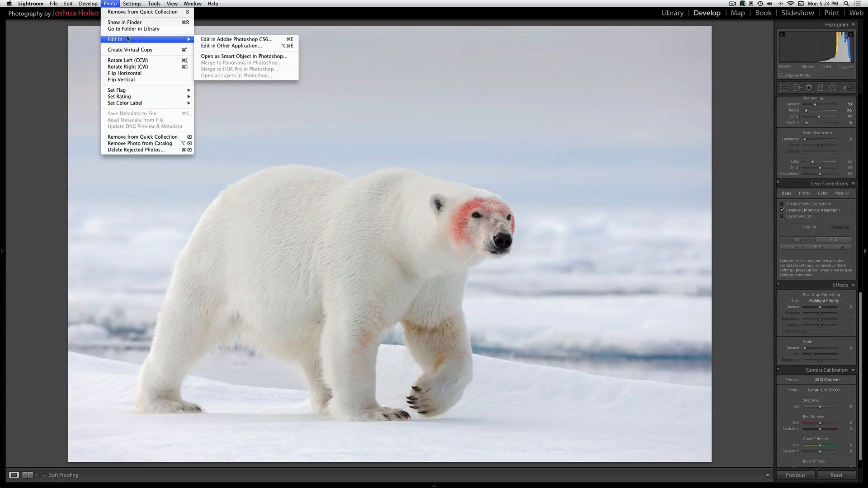
{"action": "left_click", "coordinate": [210, 40]}
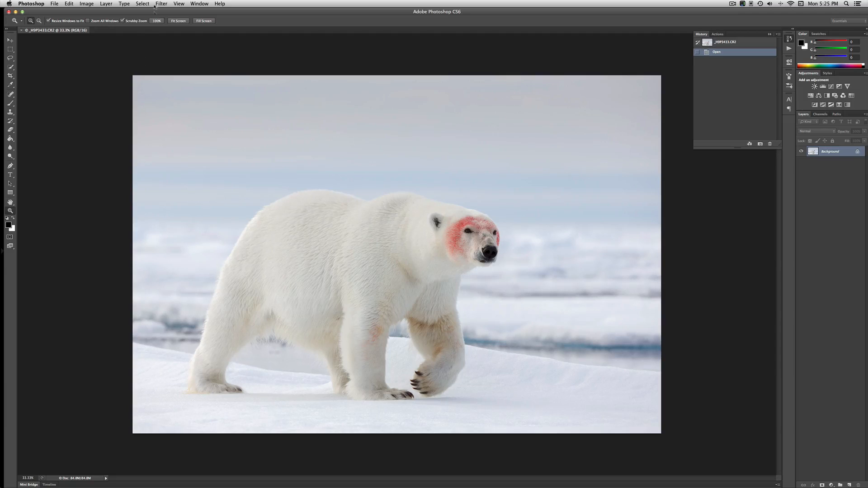
{"action": "left_click", "coordinate": [154, 5]}
{"action": "mouse_move", "coordinate": [177, 153]}
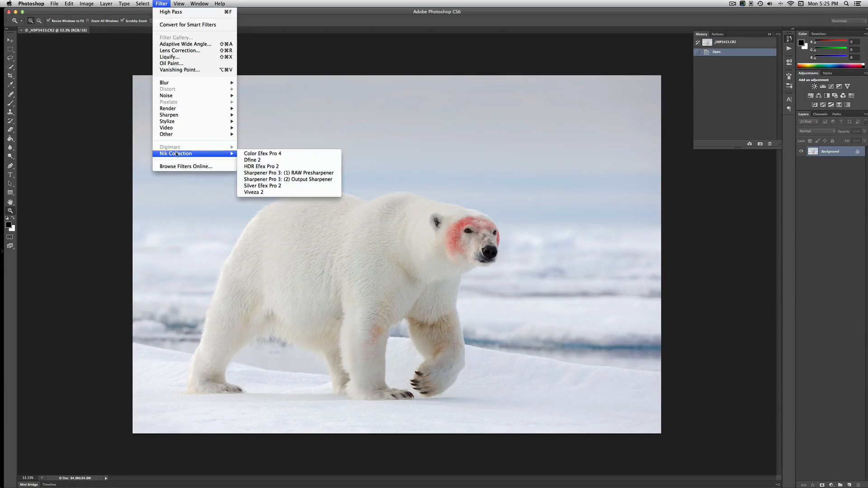
{"action": "left_click", "coordinate": [263, 155]}
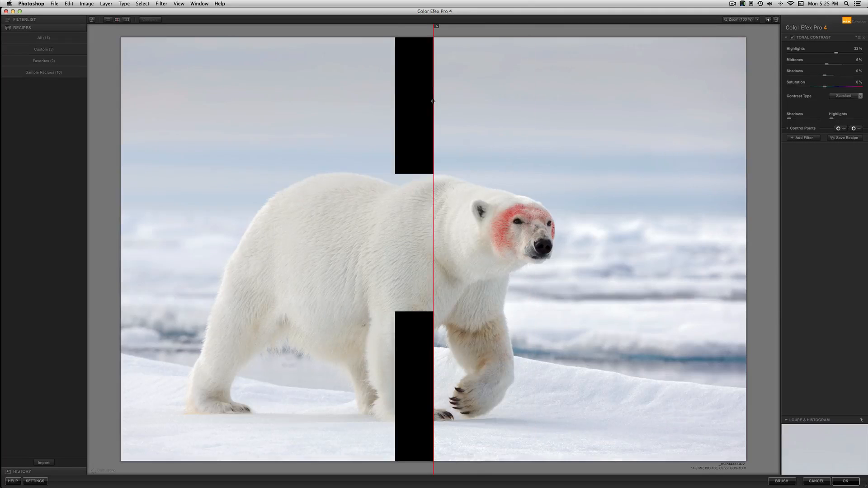
Step: Extend the filter preview across the whole photo and set the Tonal Contrast Highlights to 11%, trying weaker and stronger values for comparison
{"action": "left_click_drag", "start_coordinate": [434, 101], "coordinate": [120, 113]}
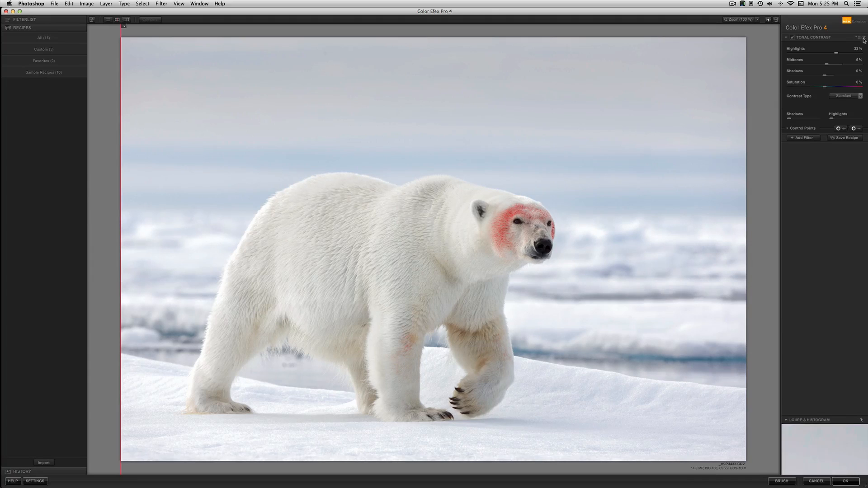
{"action": "type", "text": "0"}
{"action": "key", "text": "Return"}
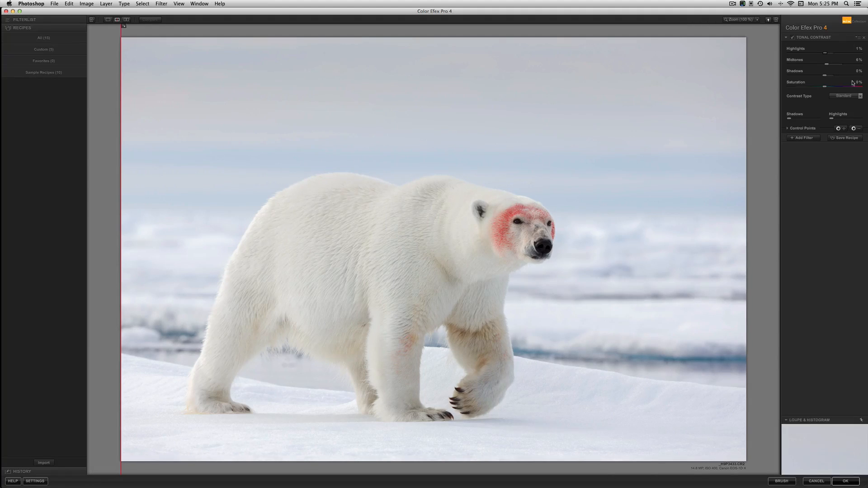
{"action": "left_click_drag", "start_coordinate": [825, 55], "coordinate": [848, 58]}
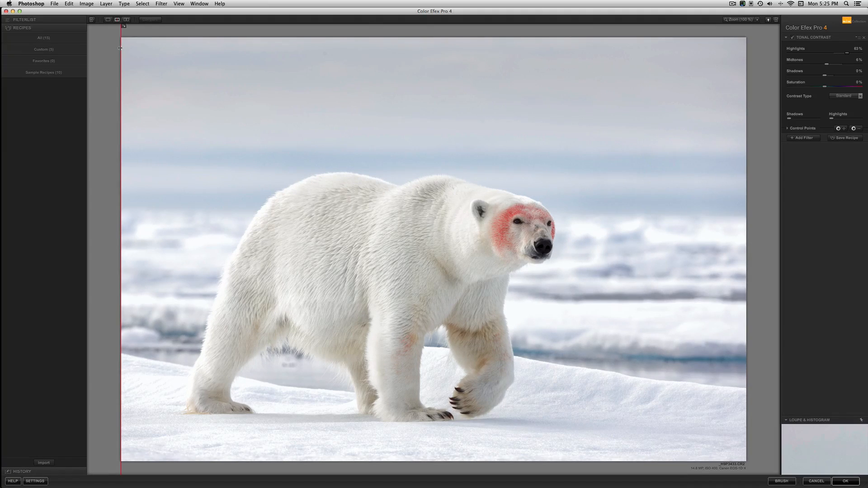
{"action": "left_click_drag", "start_coordinate": [121, 50], "coordinate": [116, 109]}
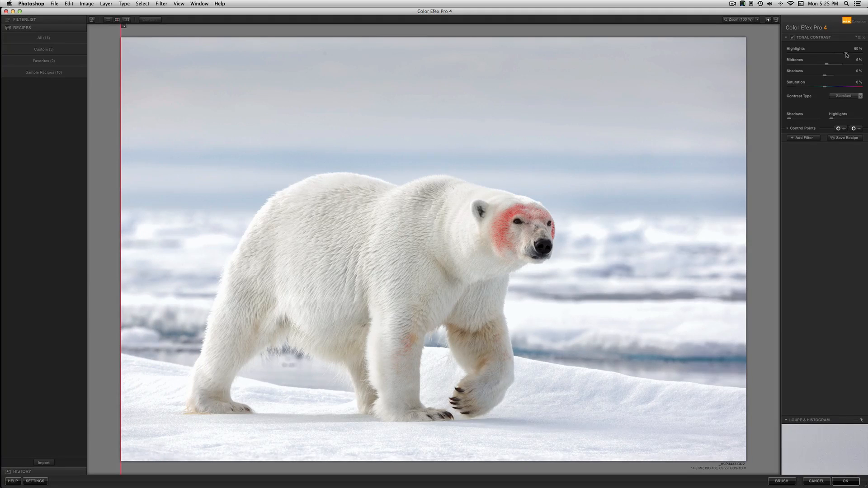
{"action": "left_click_drag", "start_coordinate": [848, 53], "coordinate": [834, 55]}
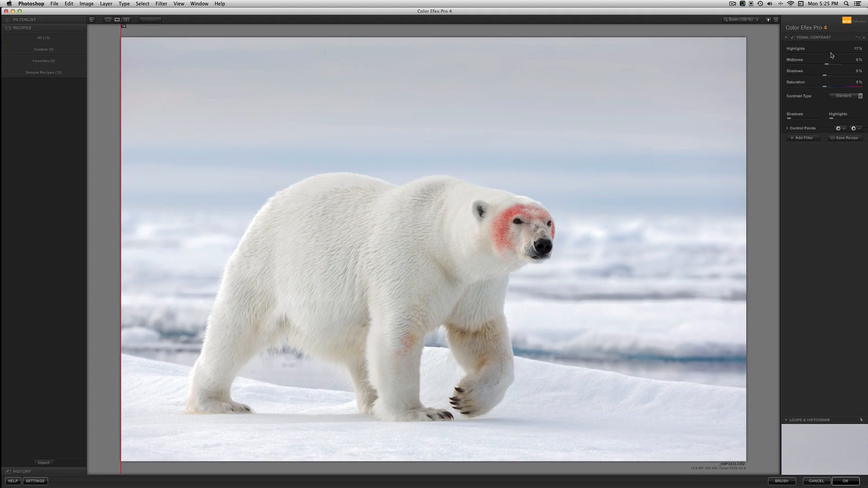
{"action": "left_click_drag", "start_coordinate": [832, 55], "coordinate": [831, 55]}
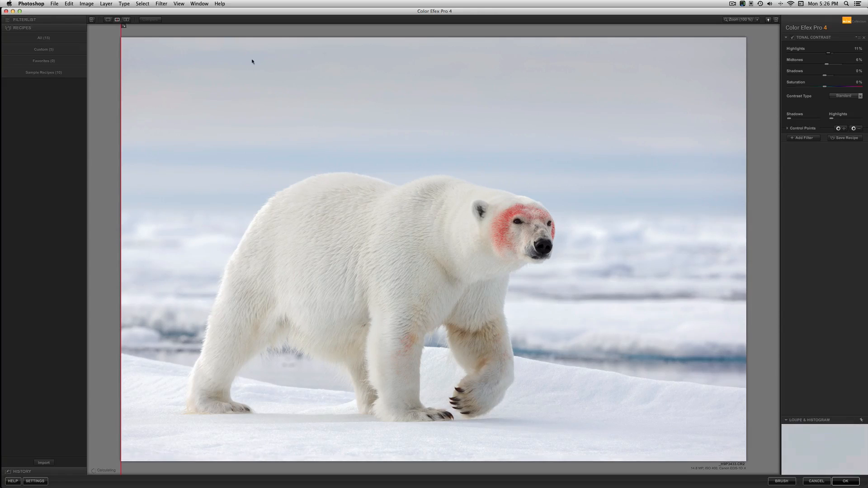
{"action": "left_click_drag", "start_coordinate": [123, 55], "coordinate": [130, 113]}
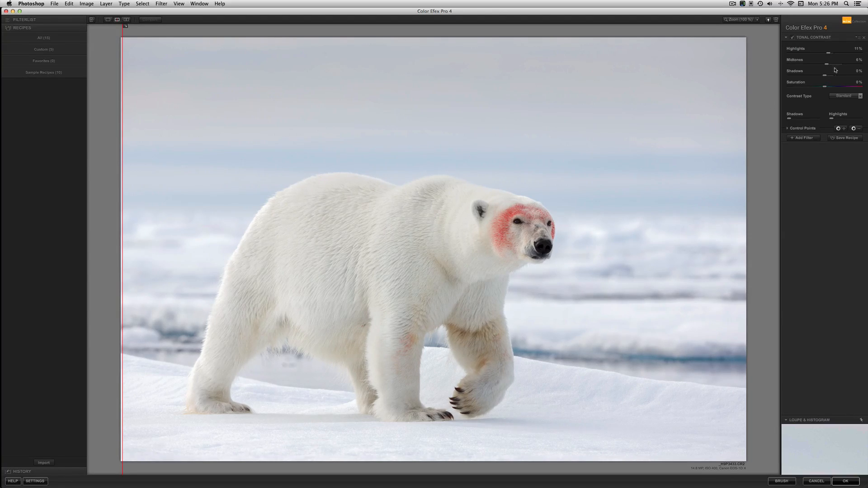
Step: Set the Tonal Contrast Midtones to 7% and apply the filter to the photo
{"action": "left_click_drag", "start_coordinate": [828, 65], "coordinate": [837, 65]}
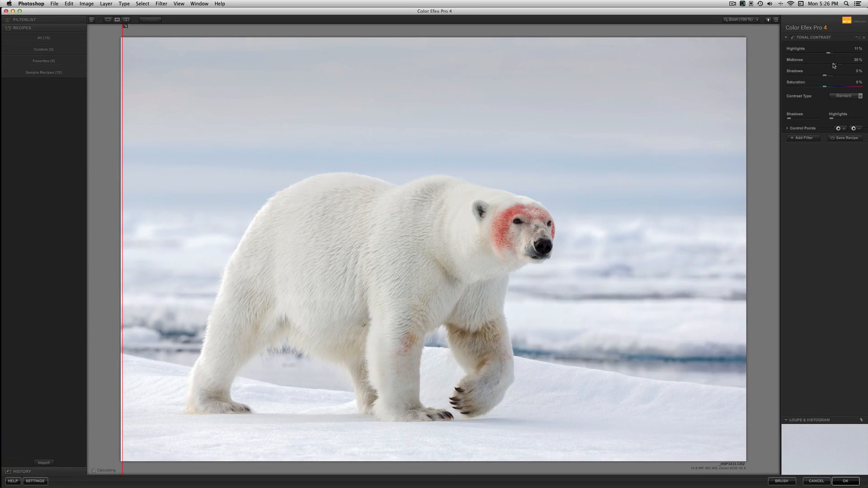
{"action": "left_click_drag", "start_coordinate": [830, 66], "coordinate": [825, 66]}
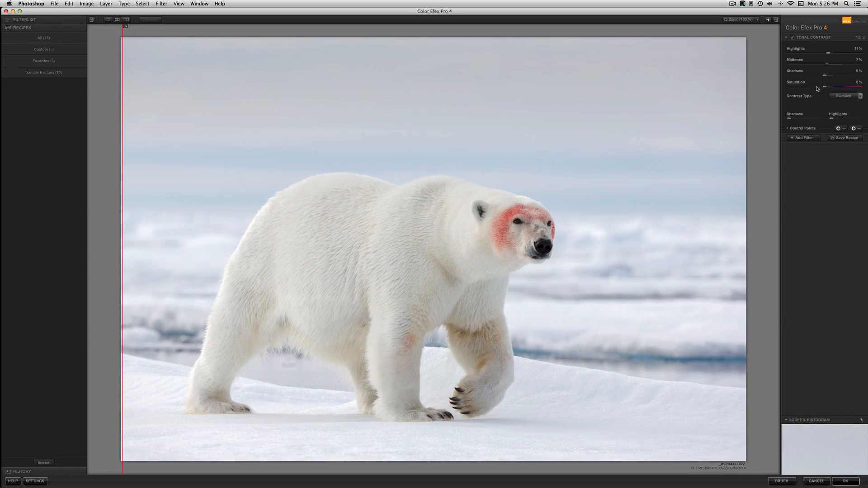
{"action": "left_click", "coordinate": [842, 482]}
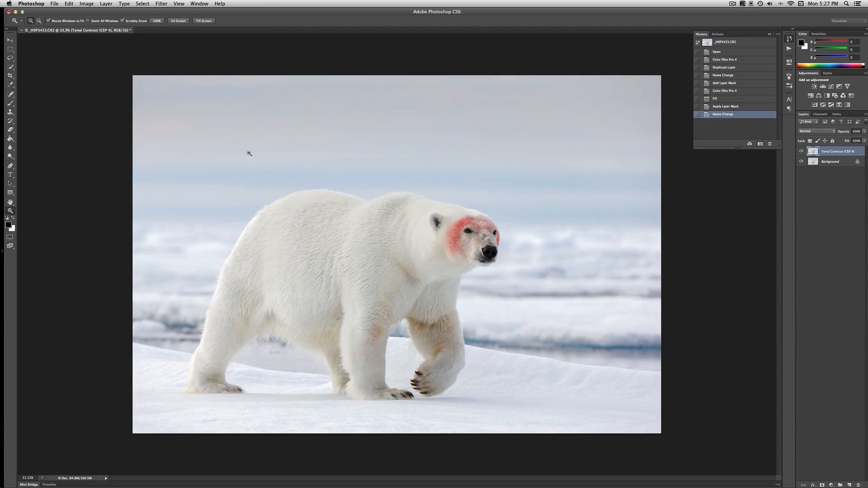
Step: Save and close the filtered bear photo, and switch back to Lightroom
{"action": "left_click", "coordinate": [54, 4]}
{"action": "left_click", "coordinate": [60, 78]}
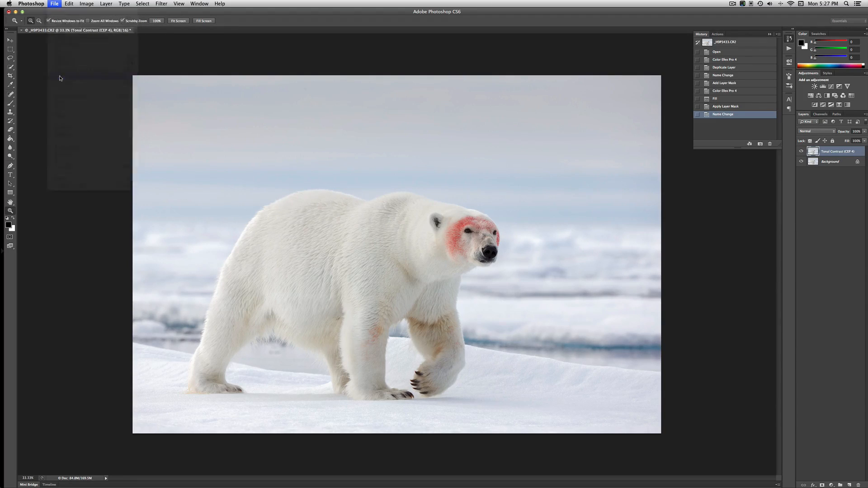
{"action": "left_click", "coordinate": [21, 31]}
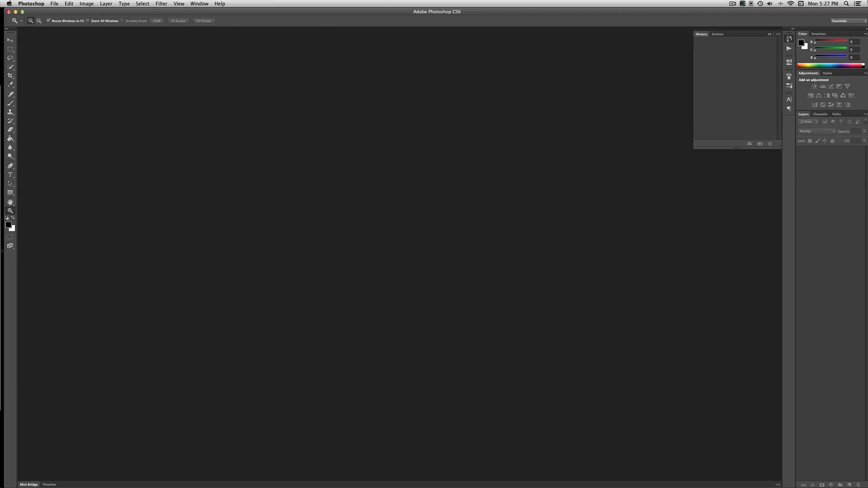
{"action": "key", "text": "ctrl+Up"}
{"action": "left_click", "coordinate": [593, 157]}
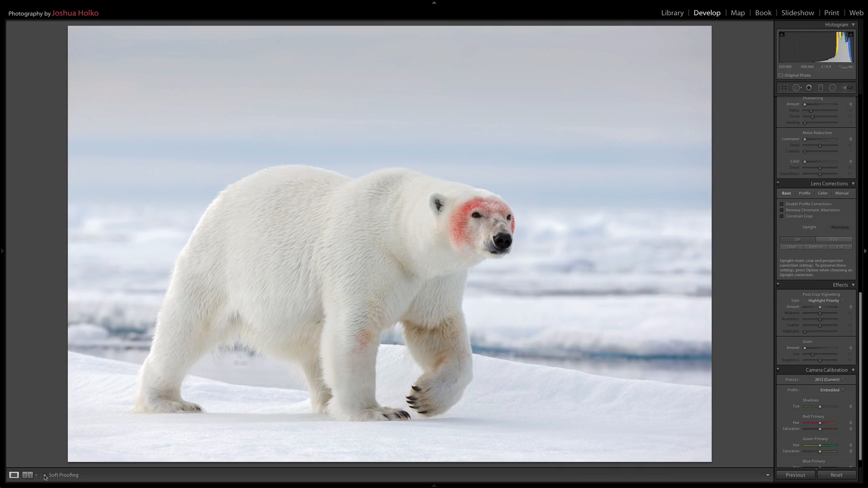
Step: Soft proof the photo with the MOAB Somerset Museum Rag profile, compare Perceptual and Relative intents, keep Relative, and show the proof side by side
{"action": "left_click", "coordinate": [44, 477]}
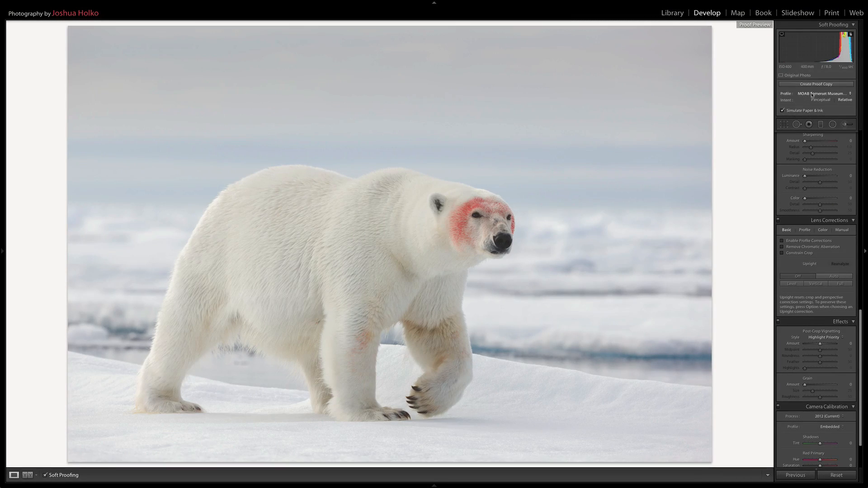
{"action": "left_click", "coordinate": [812, 94]}
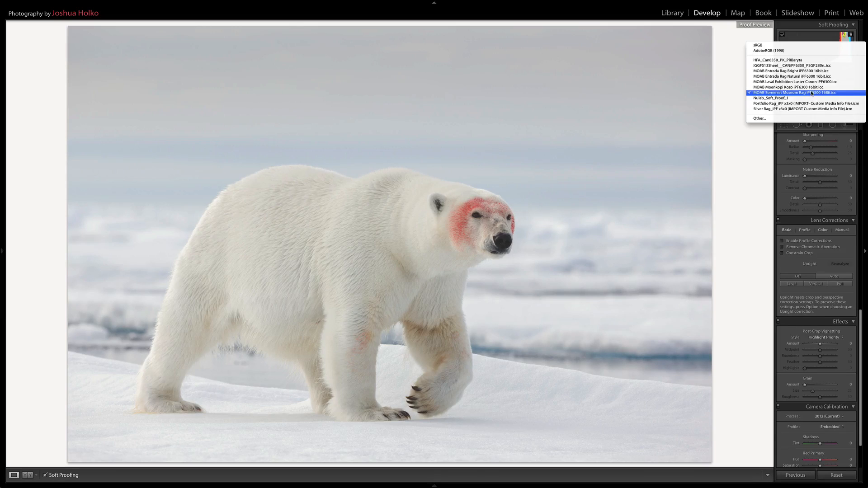
{"action": "left_click", "coordinate": [813, 94]}
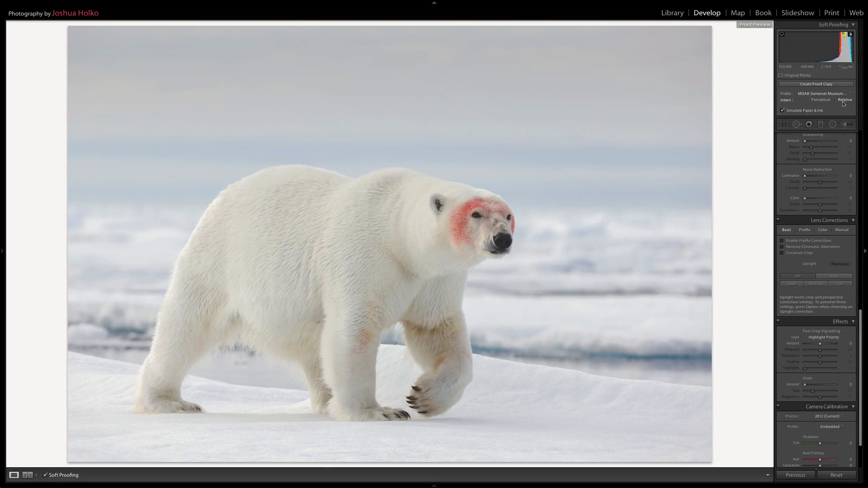
{"action": "left_click", "coordinate": [818, 101]}
{"action": "left_click", "coordinate": [845, 100]}
{"action": "left_click", "coordinate": [821, 101]}
{"action": "left_click", "coordinate": [844, 101]}
{"action": "left_click", "coordinate": [28, 476]}
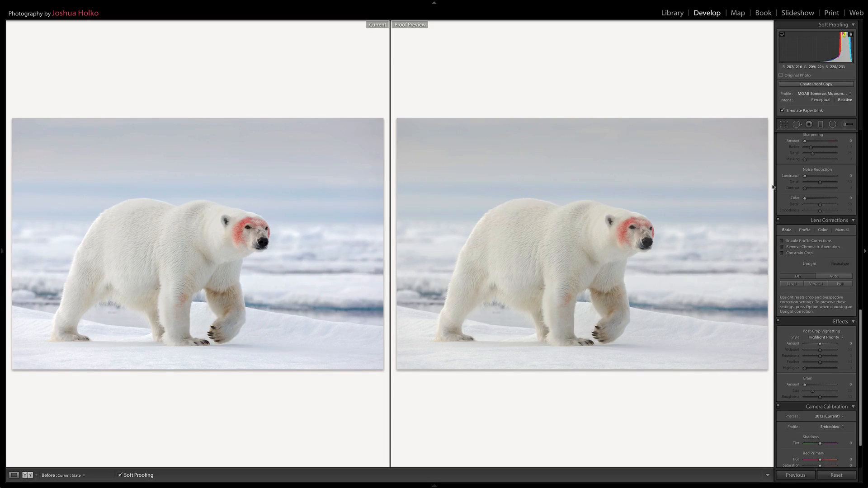
Step: Create a proof copy of the photo with Clarity at +10 and Saturation at +5
{"action": "left_click_drag", "start_coordinate": [861, 315], "coordinate": [862, 133]}
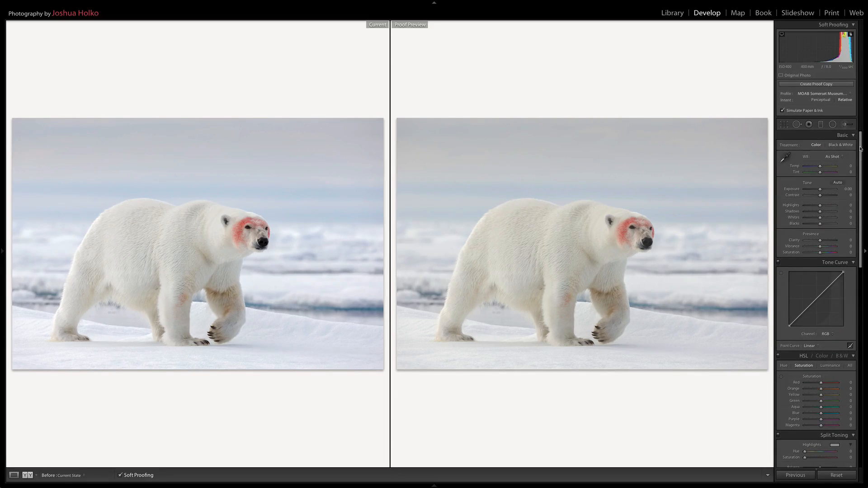
{"action": "left_click", "coordinate": [848, 241]}
{"action": "type", "text": "10"}
{"action": "key", "text": "Return"}
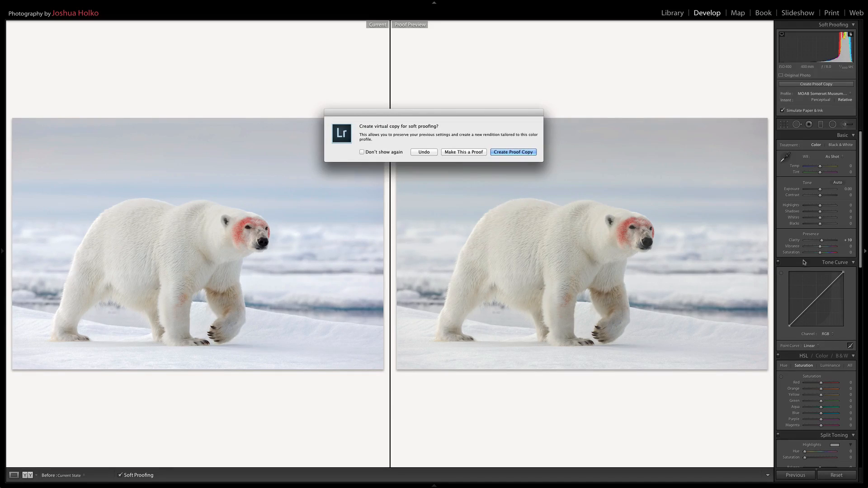
{"action": "left_click", "coordinate": [524, 153]}
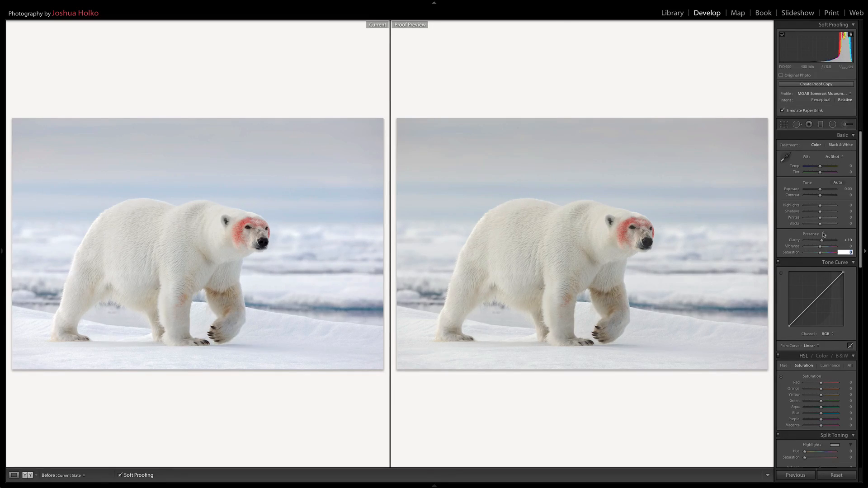
{"action": "key", "text": "5"}
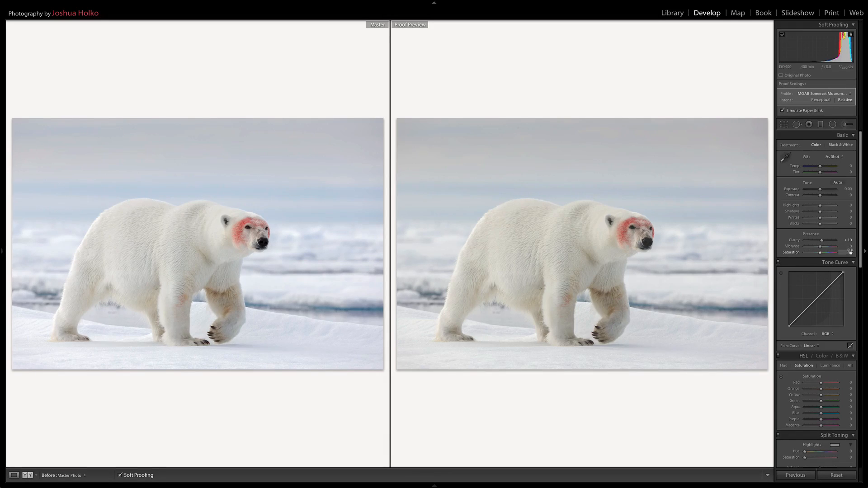
{"action": "key", "text": "Return"}
Step: Shape the proof copy's RGB tone curve with highlight, midtone and shadow points, lifting the midtones slightly
{"action": "left_click", "coordinate": [833, 283]}
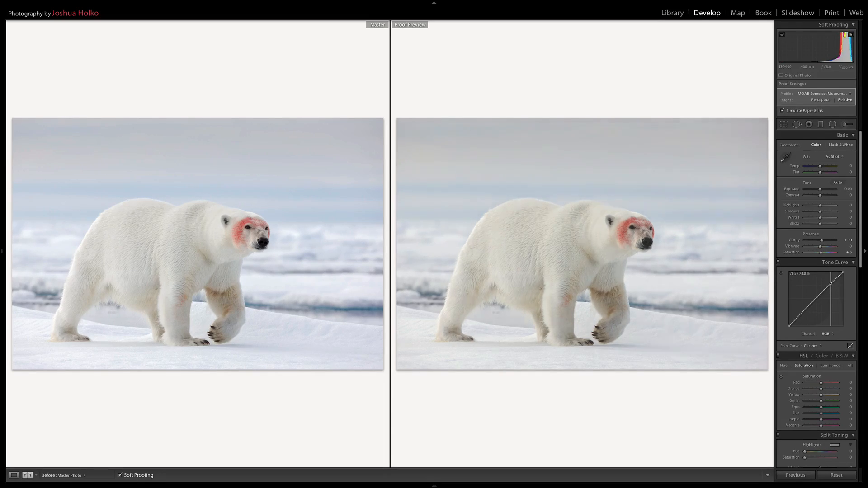
{"action": "left_click", "coordinate": [803, 314]}
{"action": "left_click", "coordinate": [813, 304]}
{"action": "left_click_drag", "start_coordinate": [802, 314], "coordinate": [801, 315]}
{"action": "left_click_drag", "start_coordinate": [830, 284], "coordinate": [810, 304]}
Step: Toggle the tone curve adjustment off and on to compare the proof against the master photo
{"action": "left_click", "coordinate": [779, 264]}
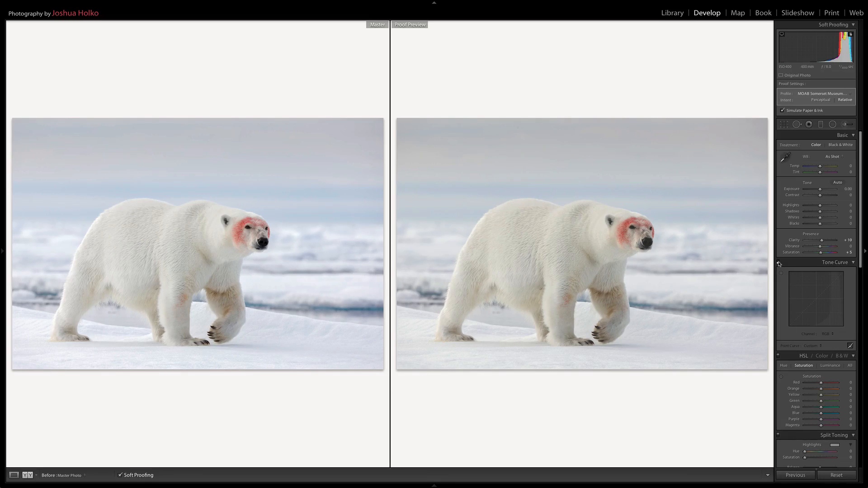
{"action": "left_click", "coordinate": [779, 264]}
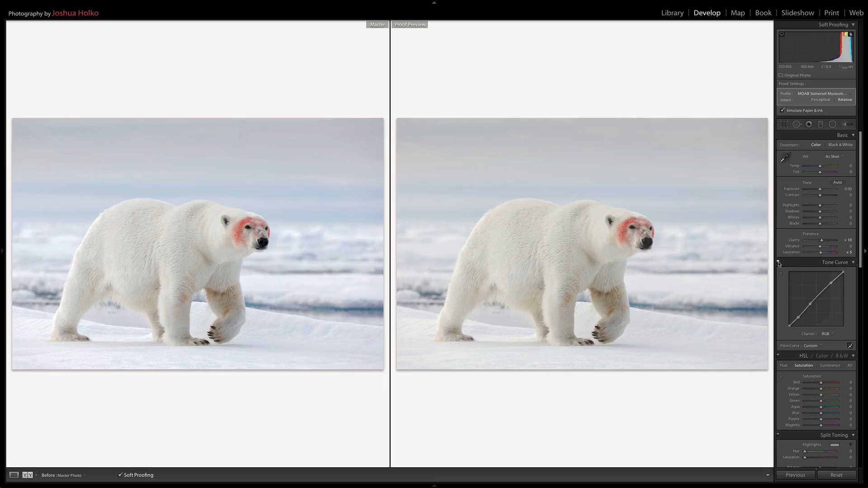
{"action": "left_click", "coordinate": [779, 264]}
{"action": "left_click", "coordinate": [778, 264]}
Step: Show only the proof preview and open the proof copy in Photoshop CS6 as a copy with Lightroom adjustments
{"action": "scroll", "coordinate": [832, 254], "scroll_direction": "down", "scroll_amount": 5}
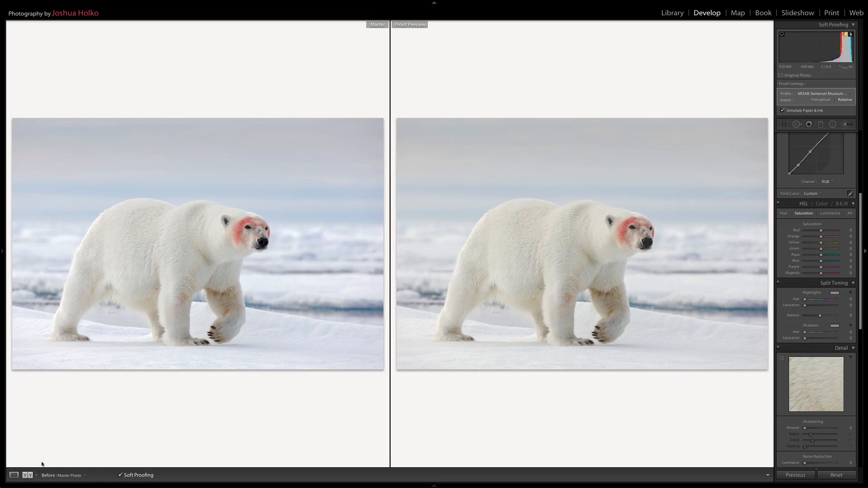
{"action": "left_click", "coordinate": [14, 475]}
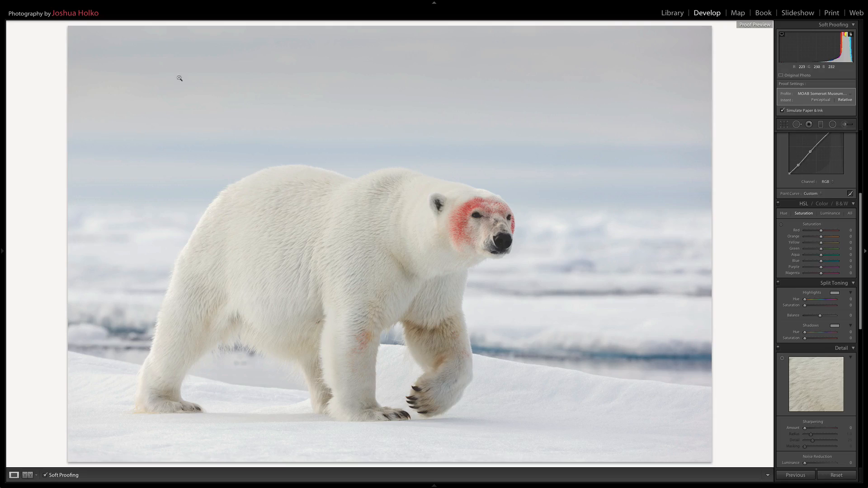
{"action": "left_click", "coordinate": [110, 3]}
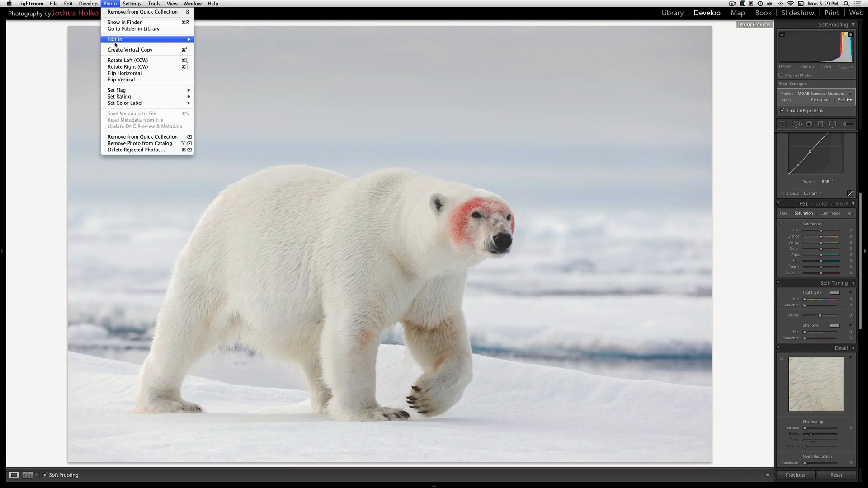
{"action": "mouse_move", "coordinate": [179, 40]}
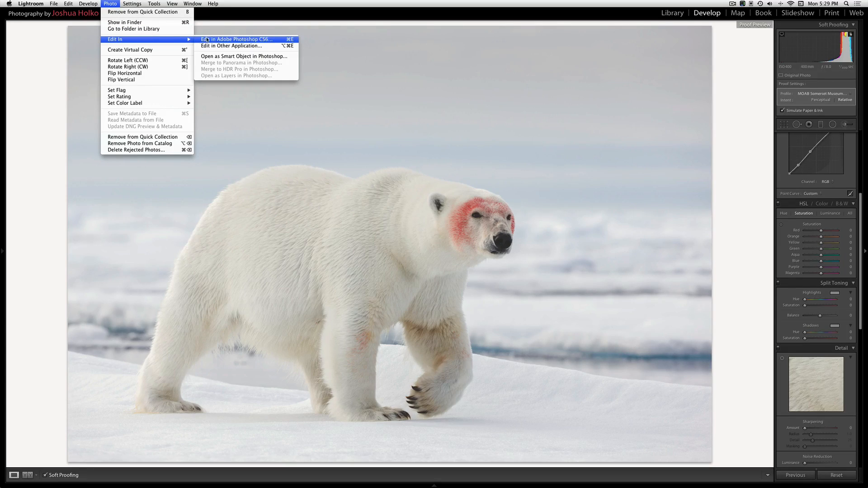
{"action": "left_click", "coordinate": [207, 39]}
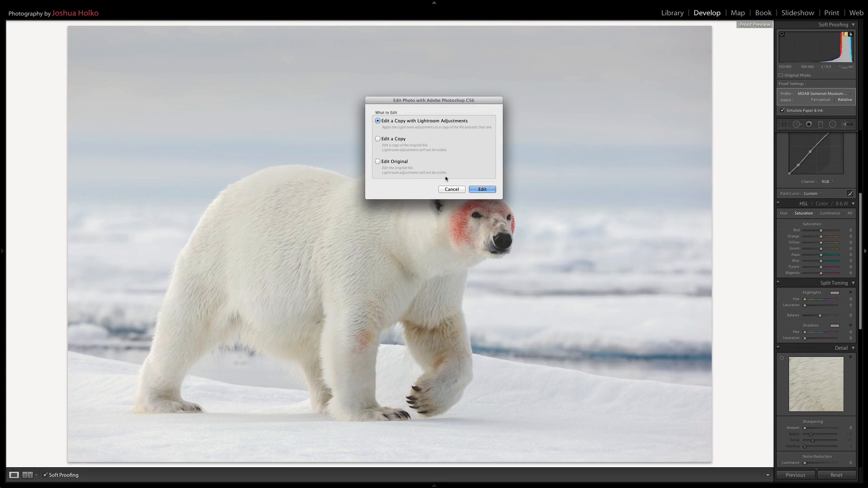
{"action": "left_click", "coordinate": [479, 190]}
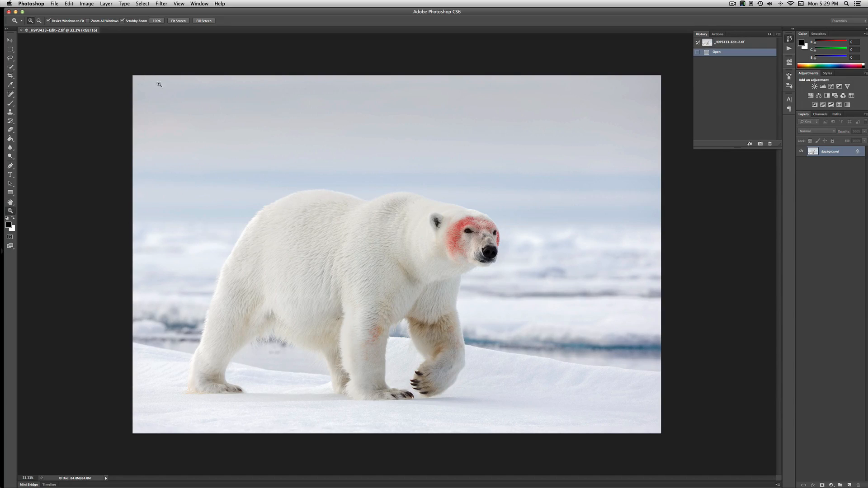
Step: Switch the image's document size units to inches and set its height to 10 inches
{"action": "left_click", "coordinate": [87, 4]}
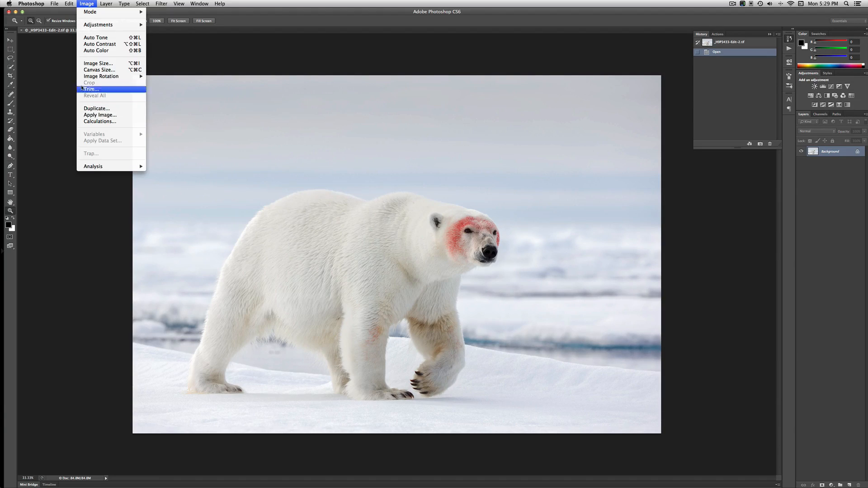
{"action": "left_click", "coordinate": [88, 64]}
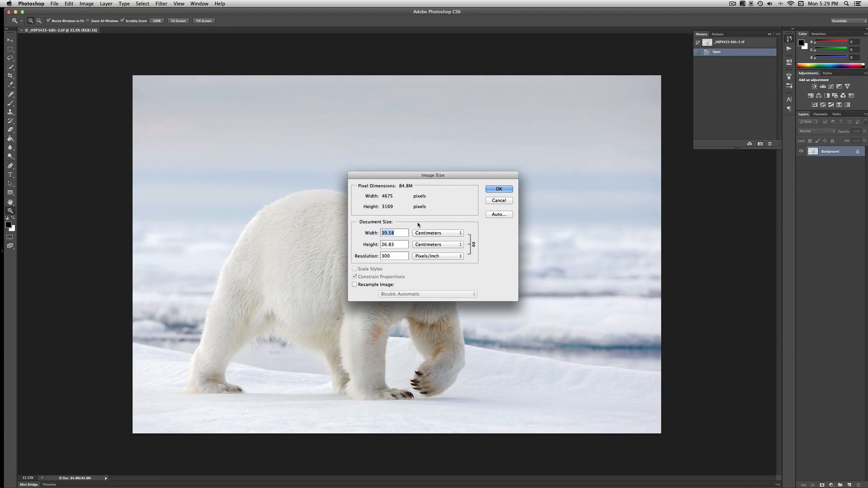
{"action": "left_click", "coordinate": [421, 233]}
{"action": "left_click", "coordinate": [423, 227]}
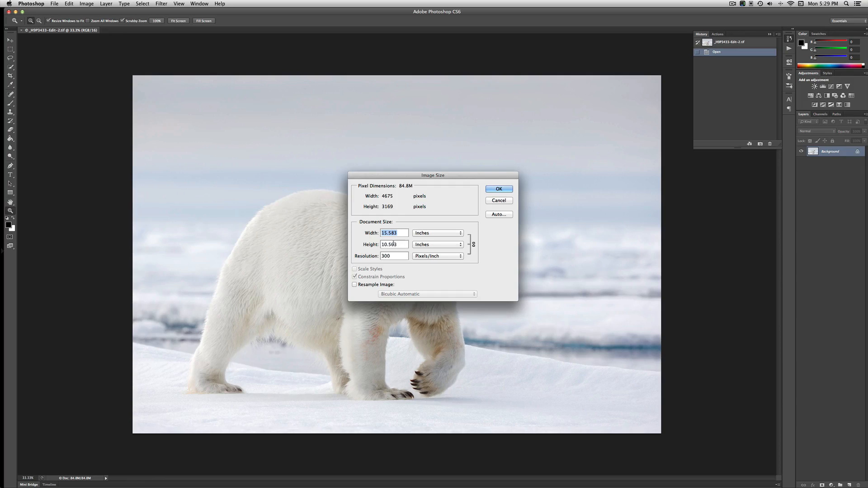
{"action": "left_click", "coordinate": [398, 244]}
{"action": "double_click", "coordinate": [399, 245]}
{"action": "type", "text": "10"}
{"action": "left_click", "coordinate": [496, 190]}
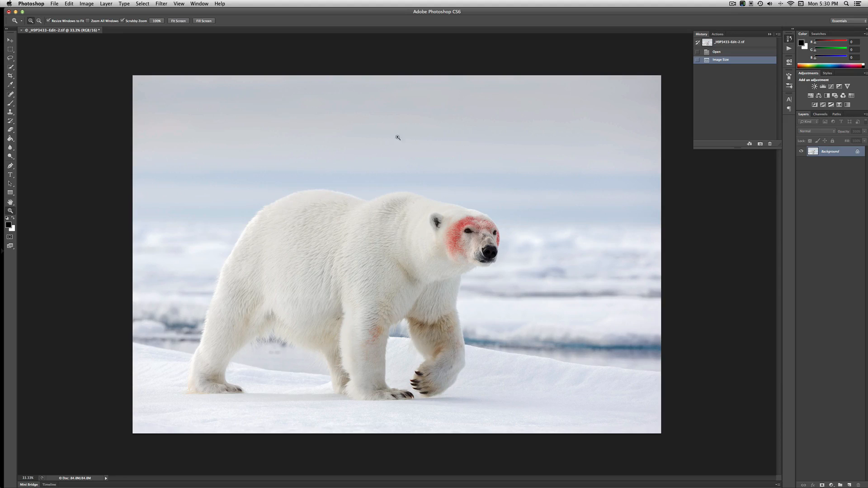
Step: Open PhotoKit Output Sharpener 2 for the resized photo
{"action": "left_click", "coordinate": [53, 4]}
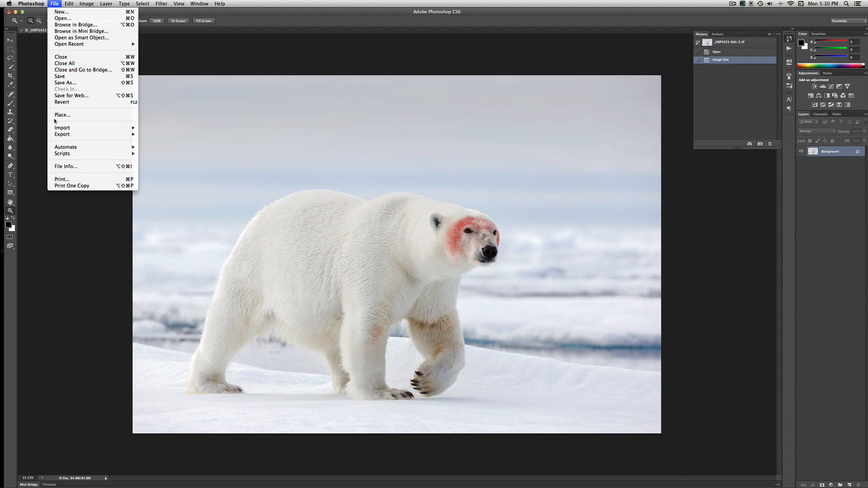
{"action": "mouse_move", "coordinate": [58, 147]}
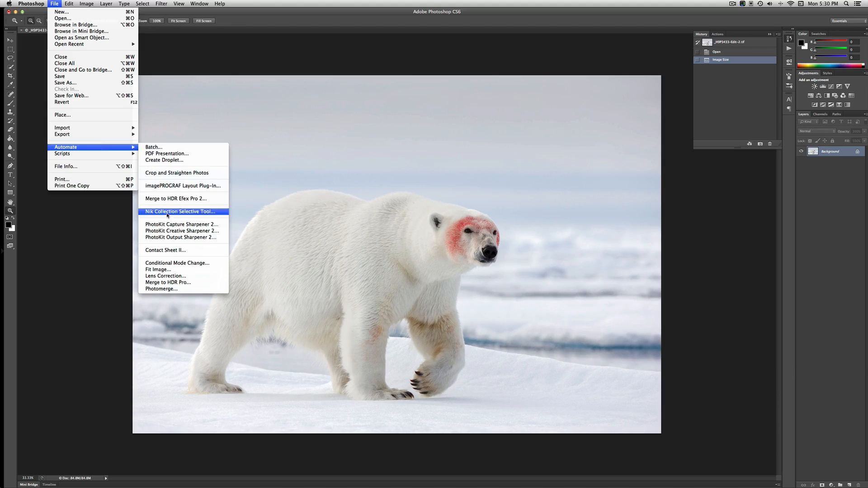
{"action": "left_click", "coordinate": [162, 237]}
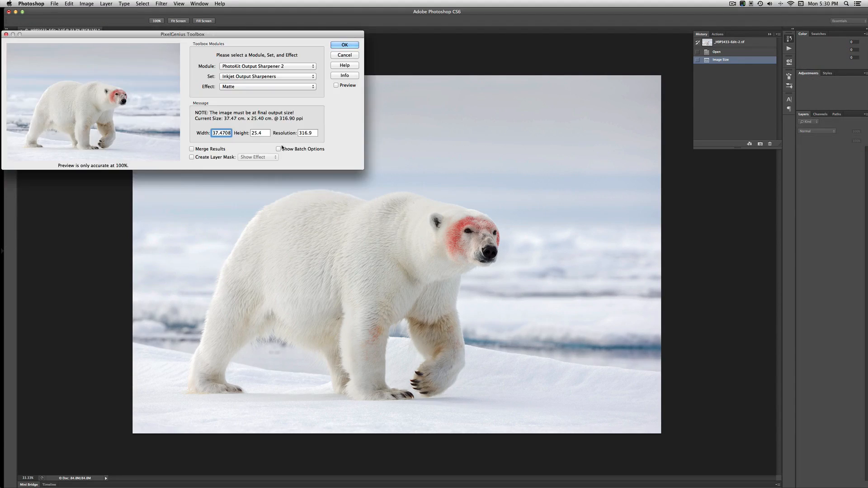